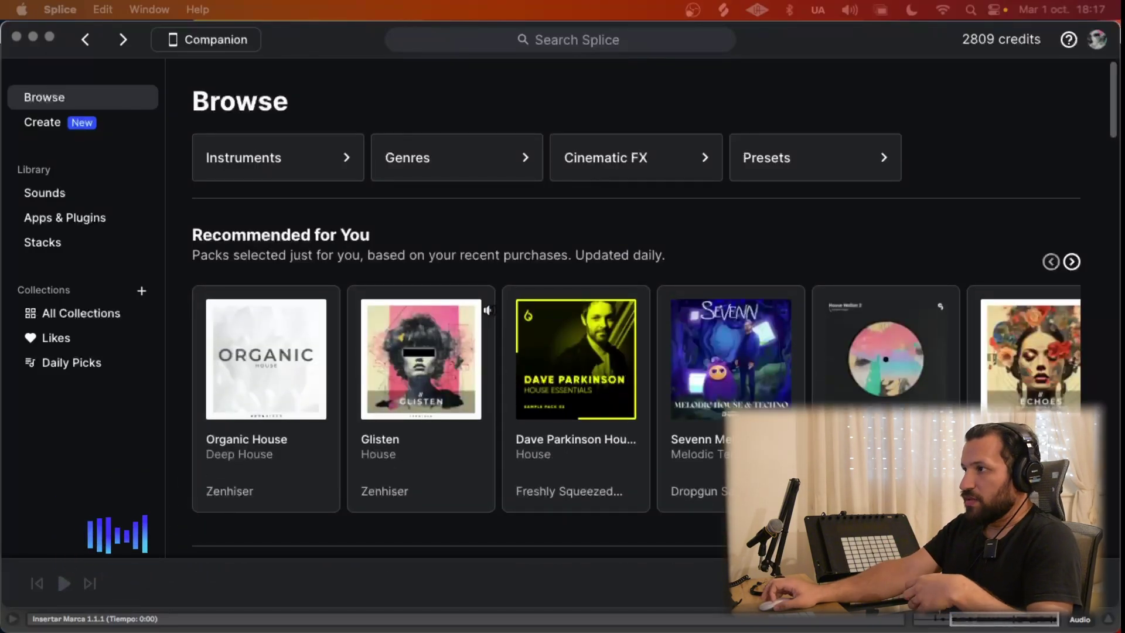
- Search the sample catalogue for "progressive house"
scroll(488, 310, "down", 6)
scroll(488, 309, "down", 2)
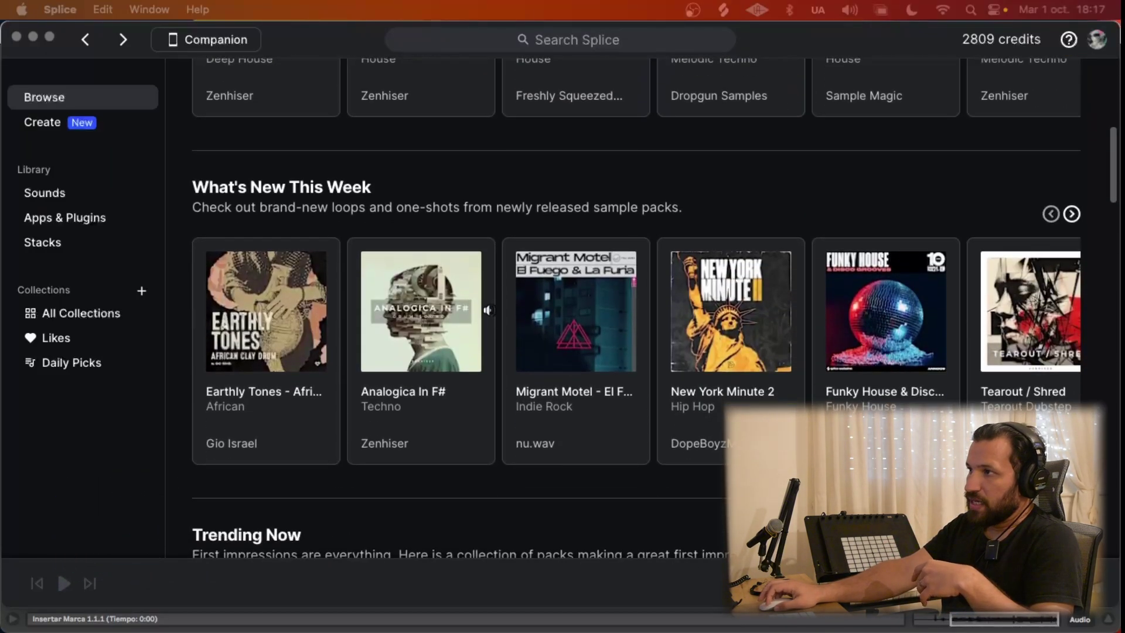
scroll(498, 352, "up", 8)
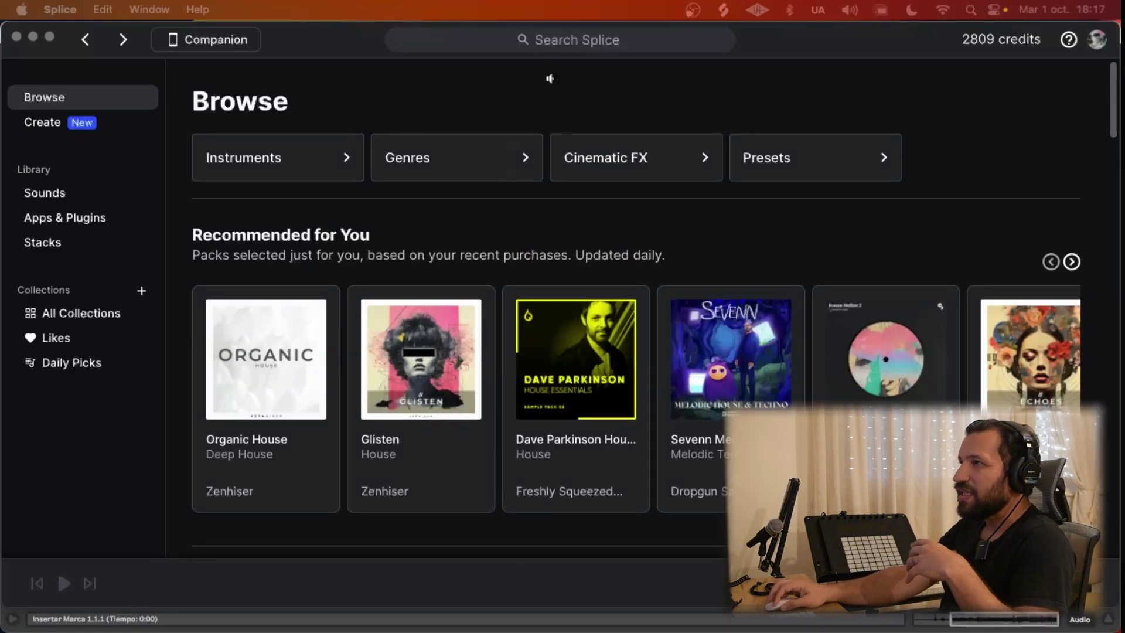
left_click(622, 39)
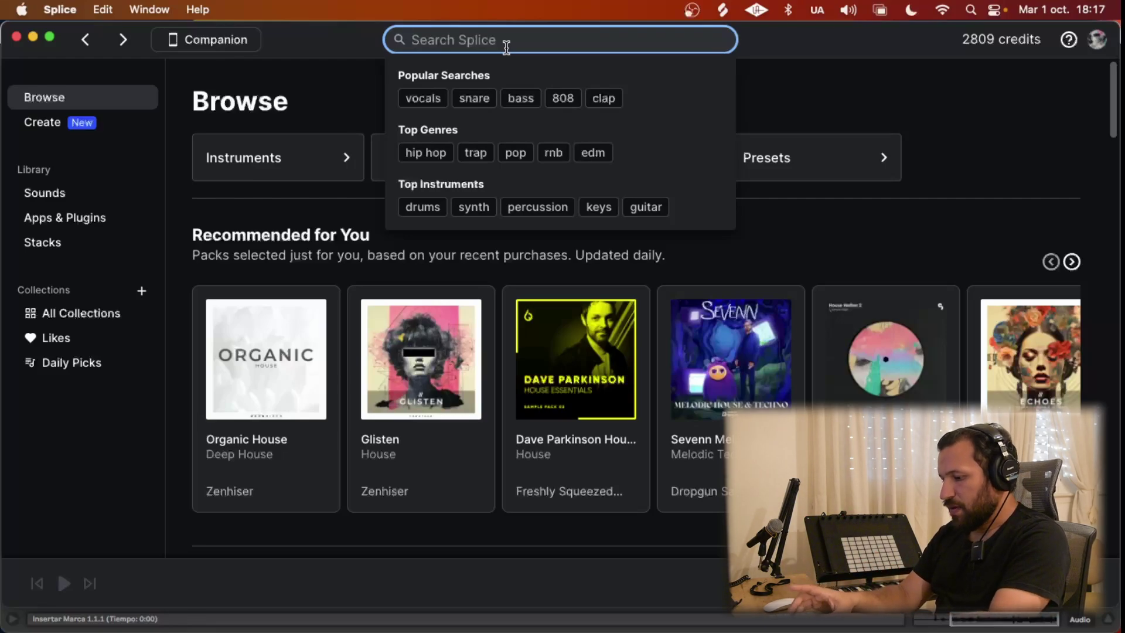
type("progressive house")
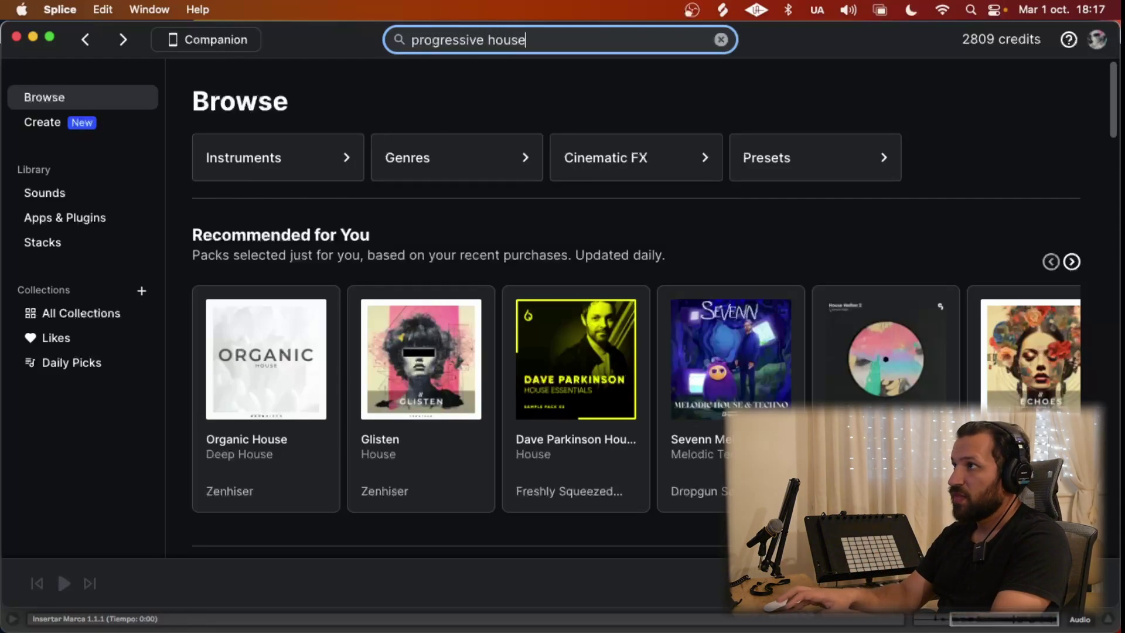
key("Return")
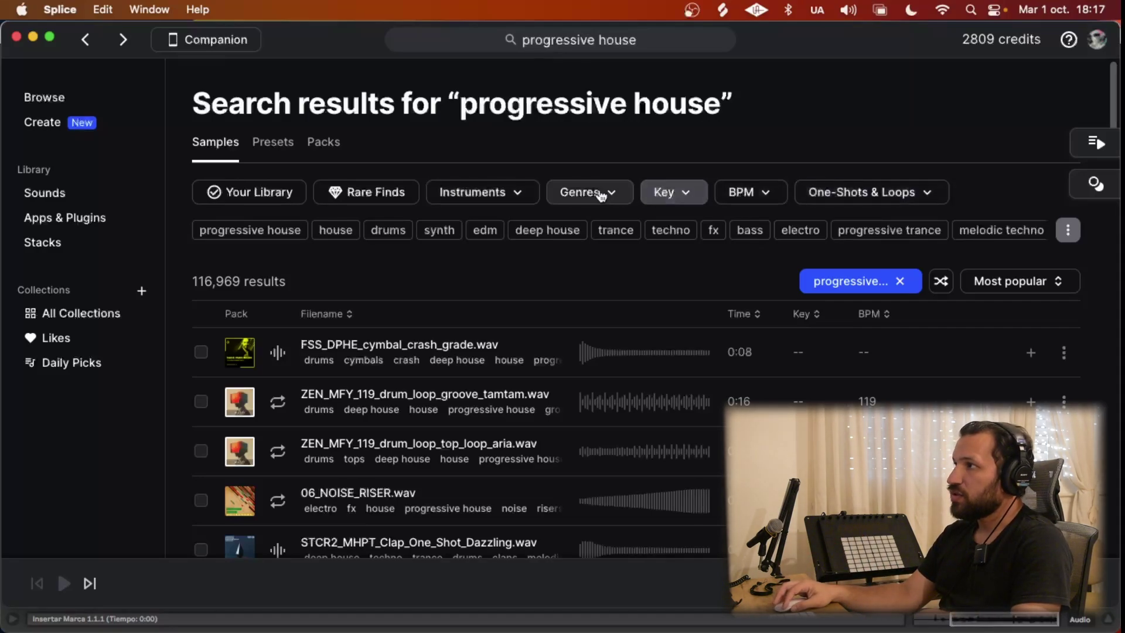
- Filter the sample results to the vocals instrument and the house genre
left_click(484, 194)
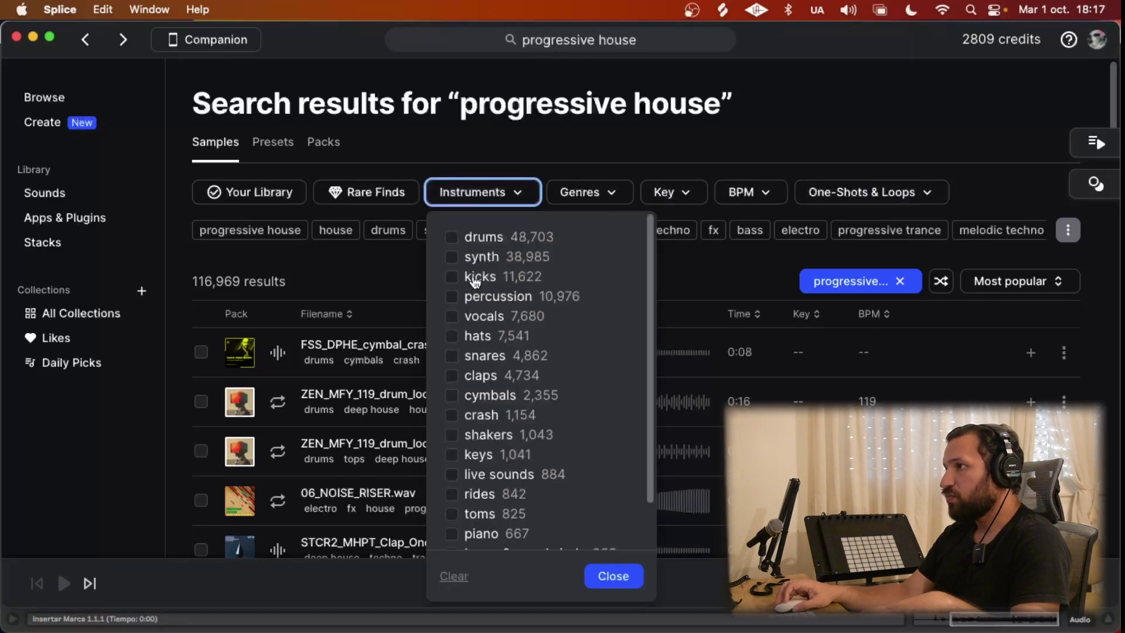
scroll(462, 290, "down", 2)
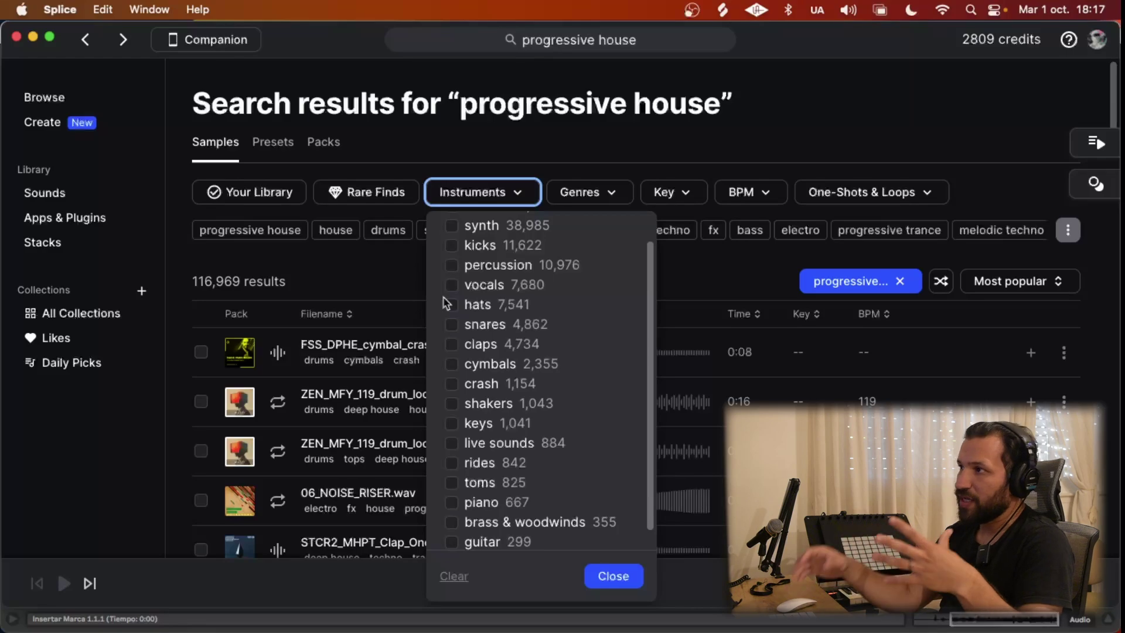
left_click(452, 290)
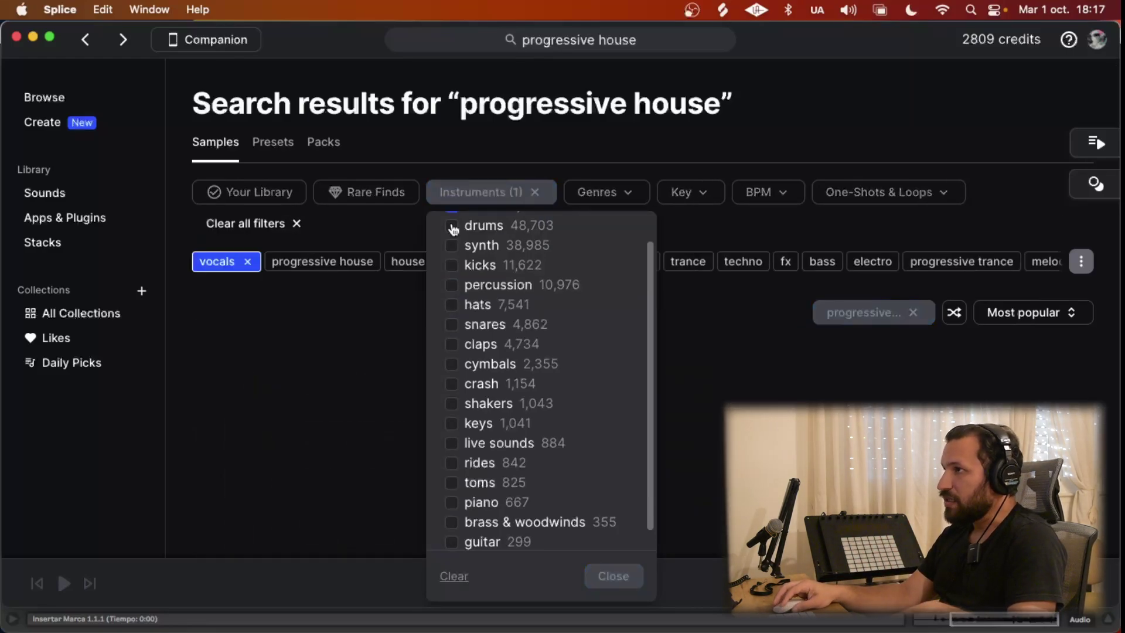
left_click(592, 192)
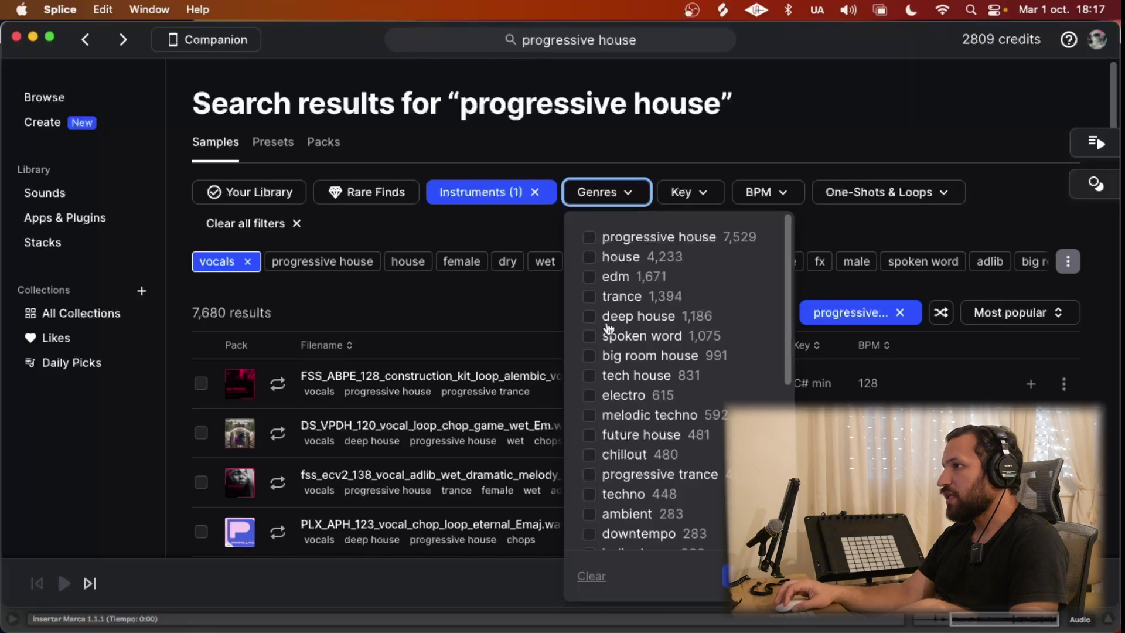
left_click(589, 257)
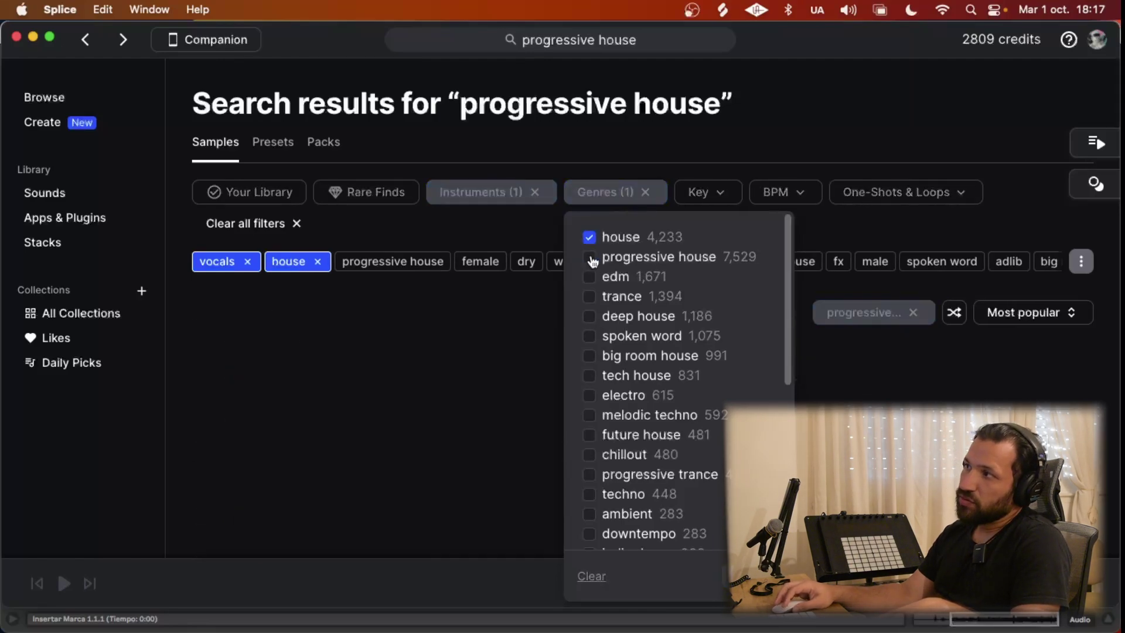
- Restrict the filtered vocal samples to the key of A minor
left_click(719, 193)
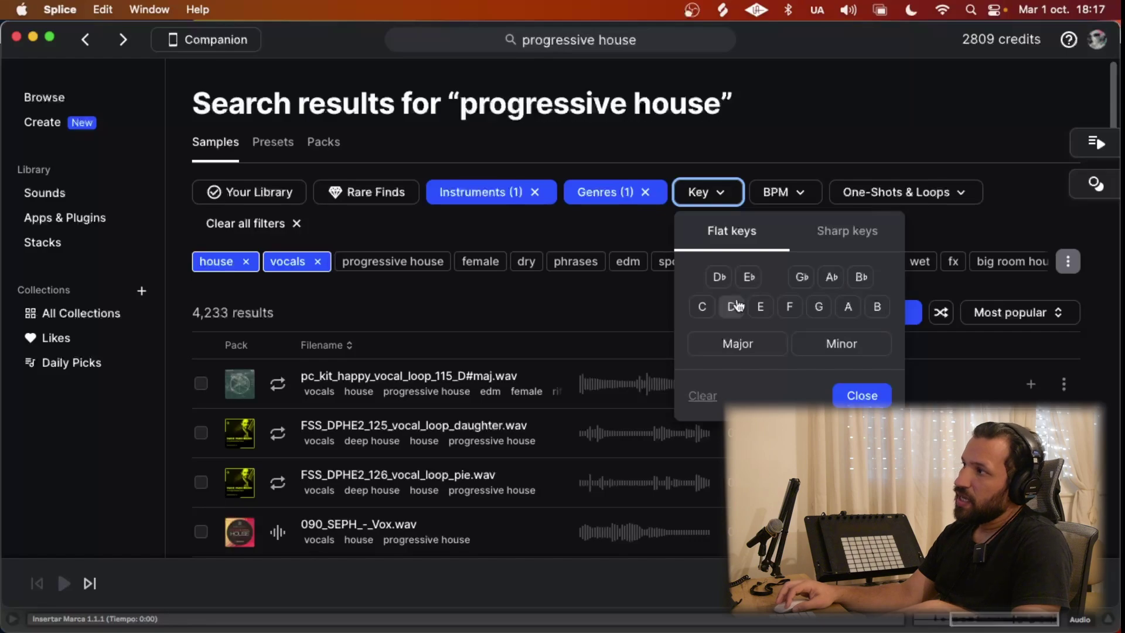
left_click(844, 307)
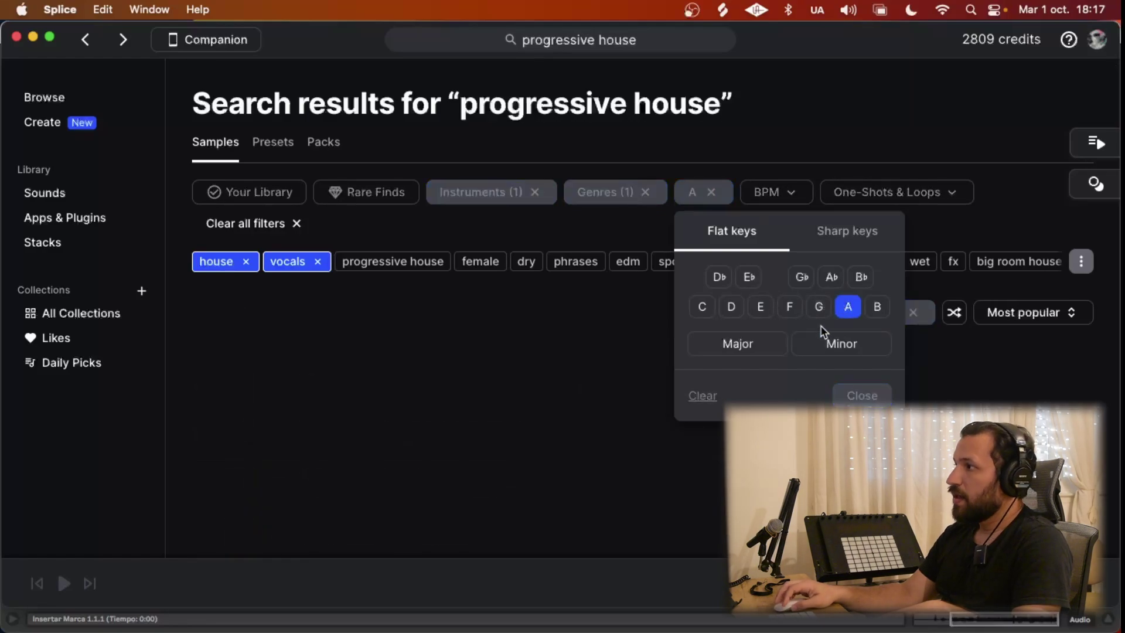
left_click(838, 346)
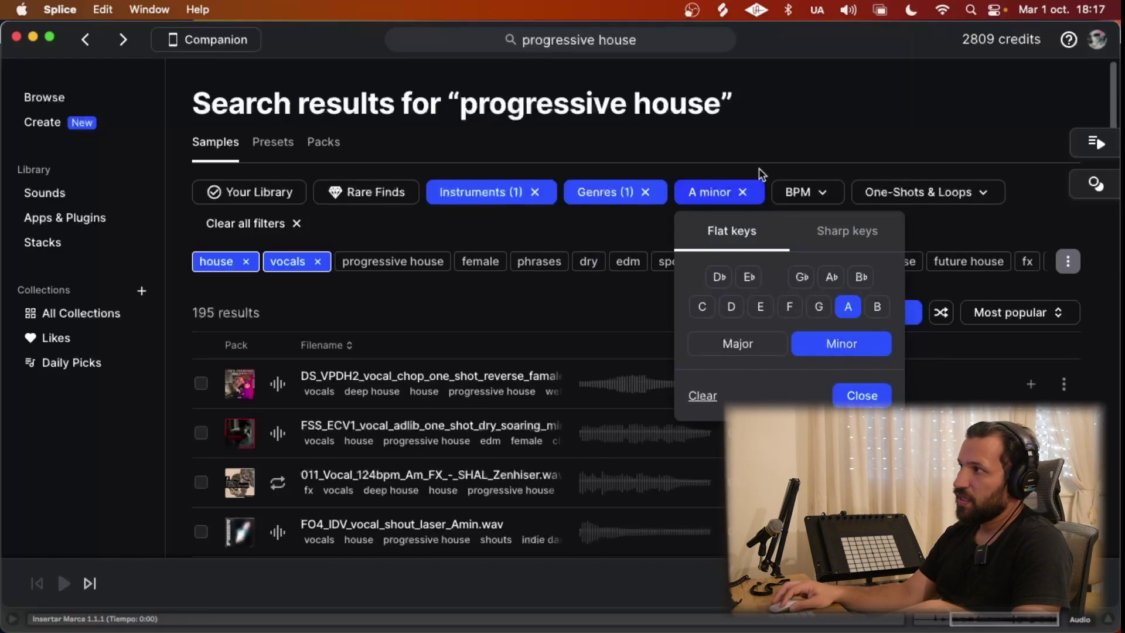
- Limit the vocal samples to a tempo range of 120 to 125 BPM and look over the results
left_click(804, 193)
left_click(805, 196)
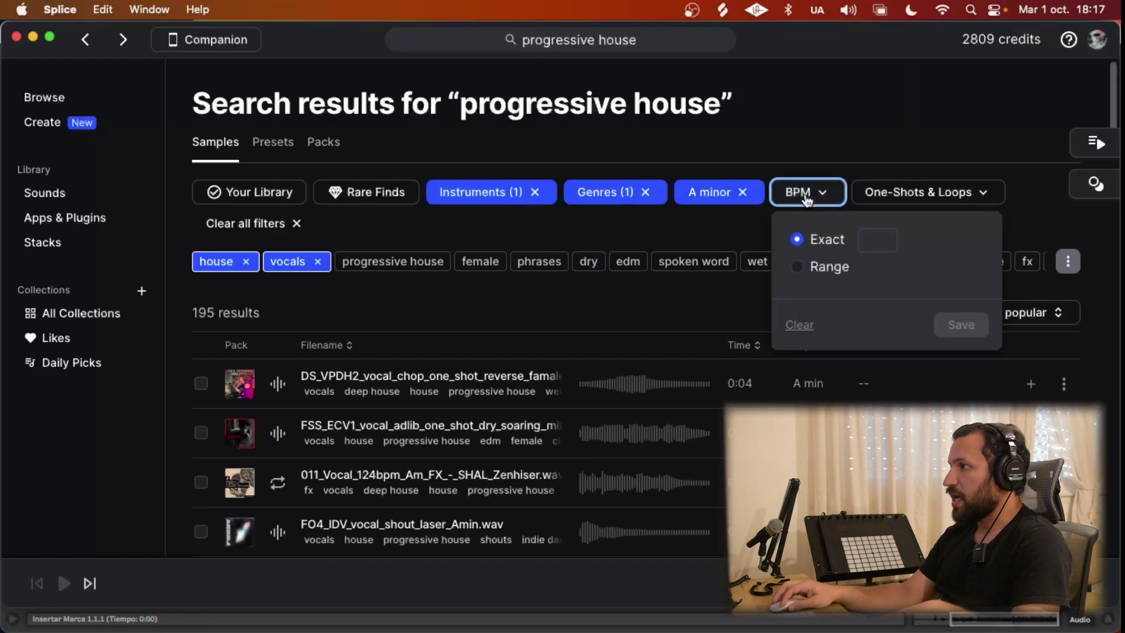
left_click(844, 268)
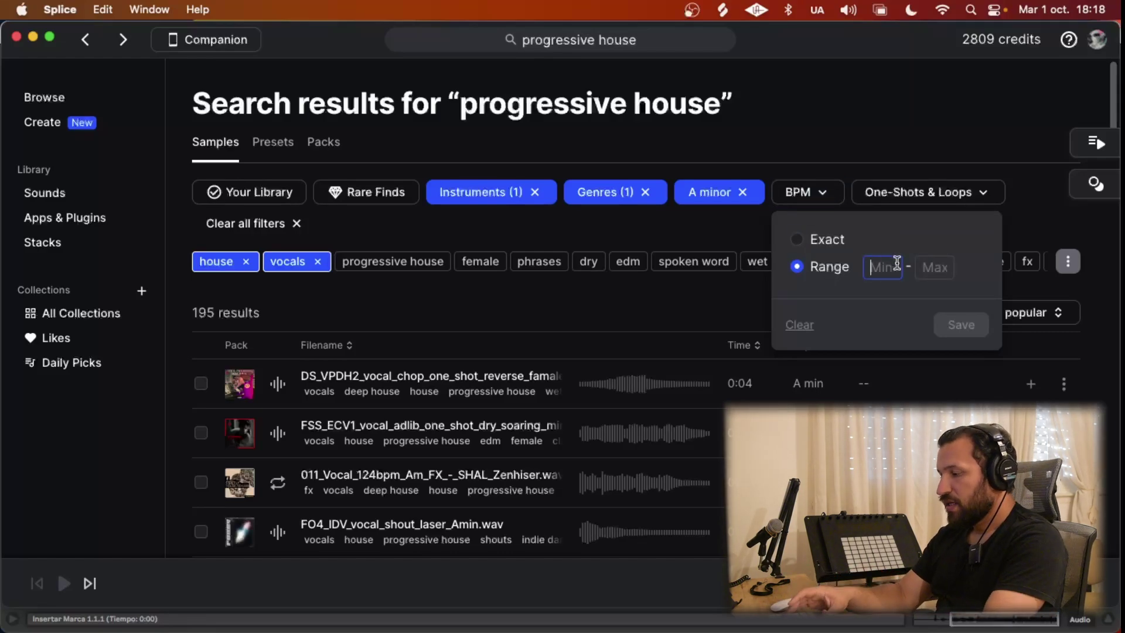
type("120")
key("Tab")
type("125")
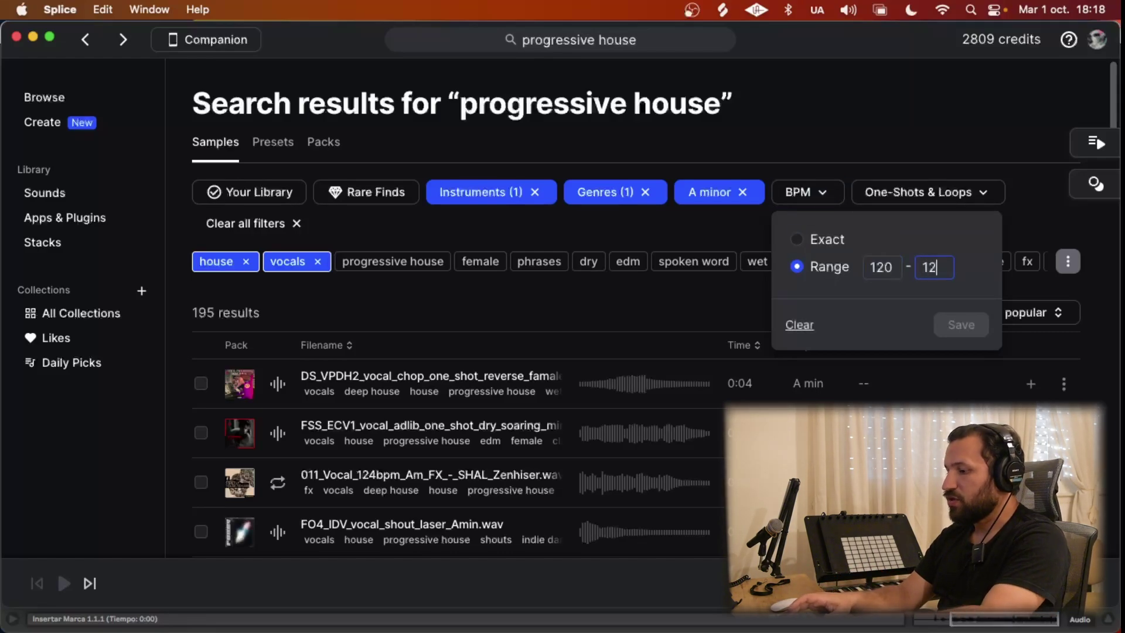
key("Return")
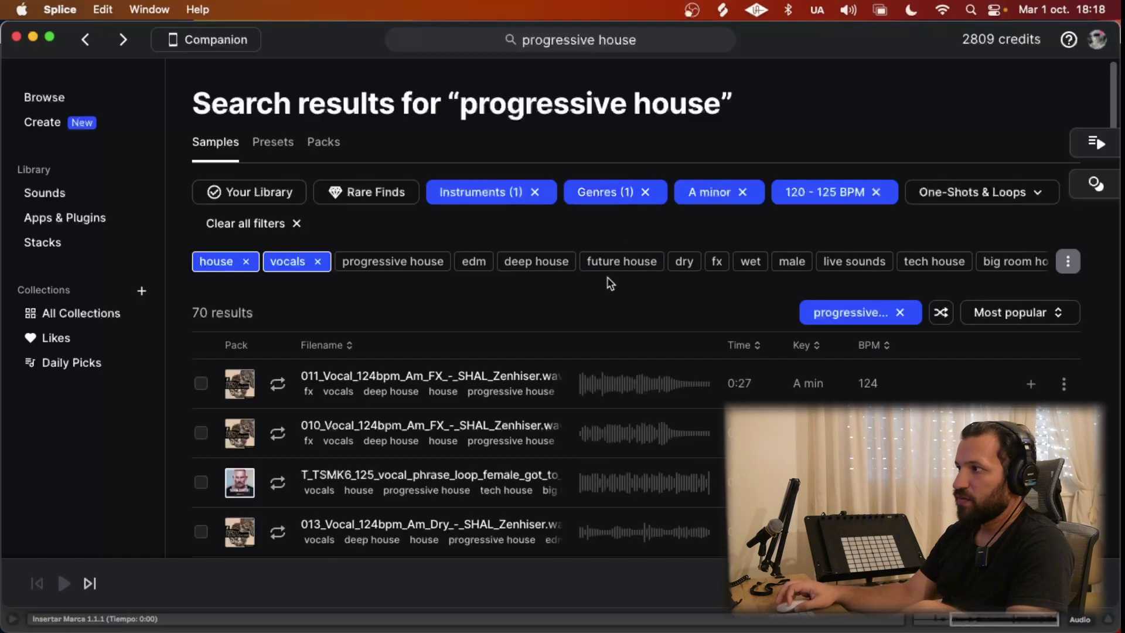
scroll(404, 266, "down", 3)
scroll(405, 269, "up", 3)
scroll(409, 259, "up", 1)
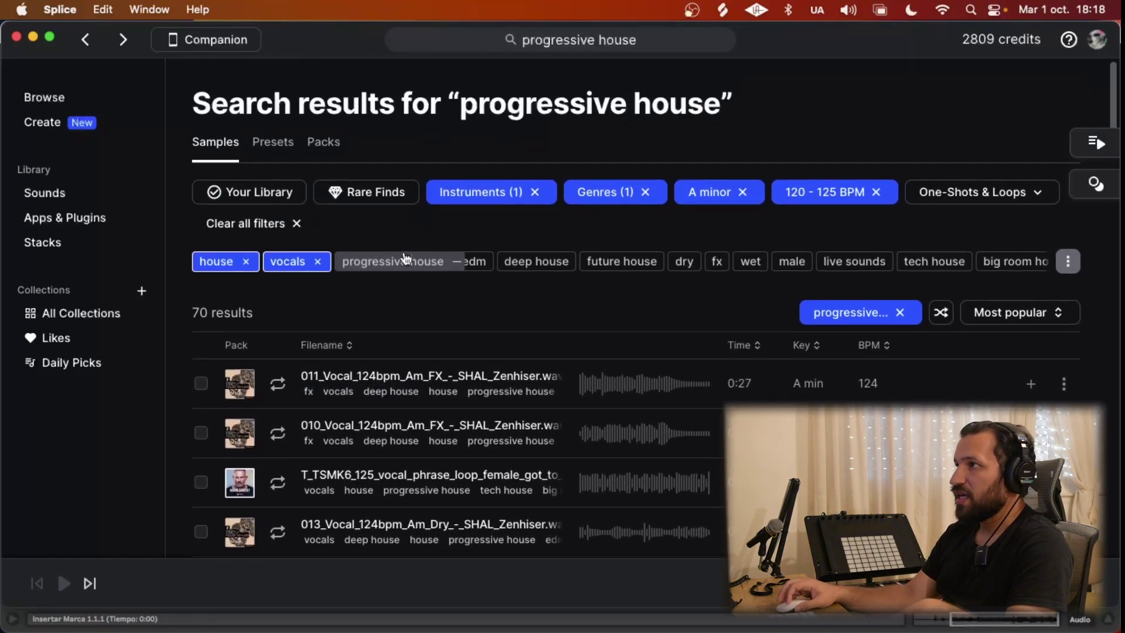
- Remove the "progressive house" search term and clear the house, vocals, A minor and 120–125 BPM filters
left_click(901, 315)
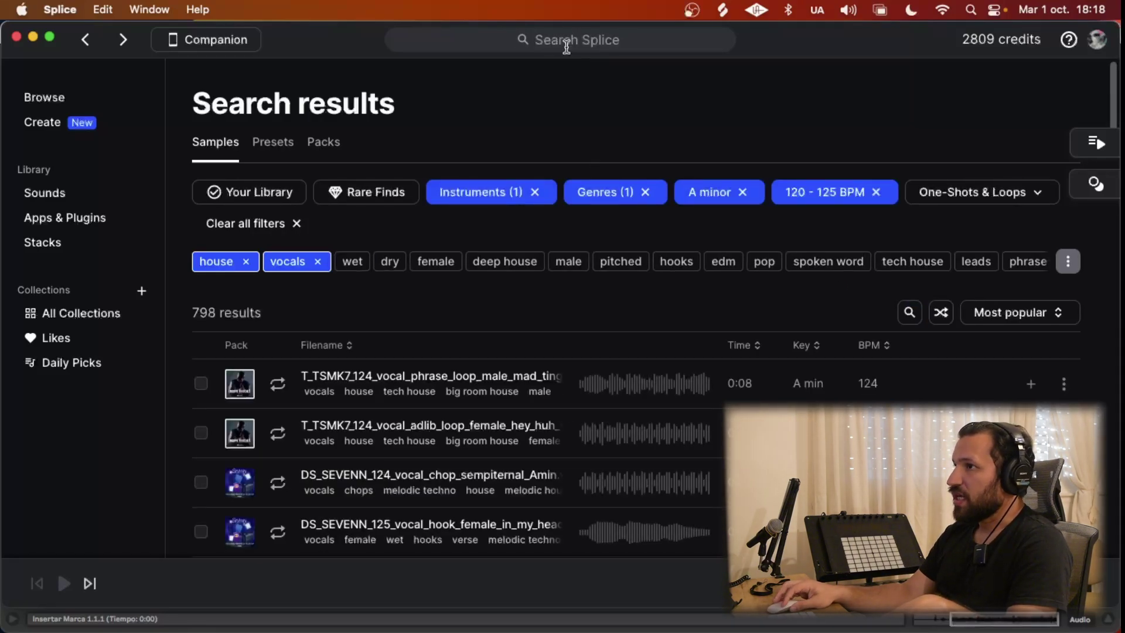
left_click_drag(194, 309, 220, 309)
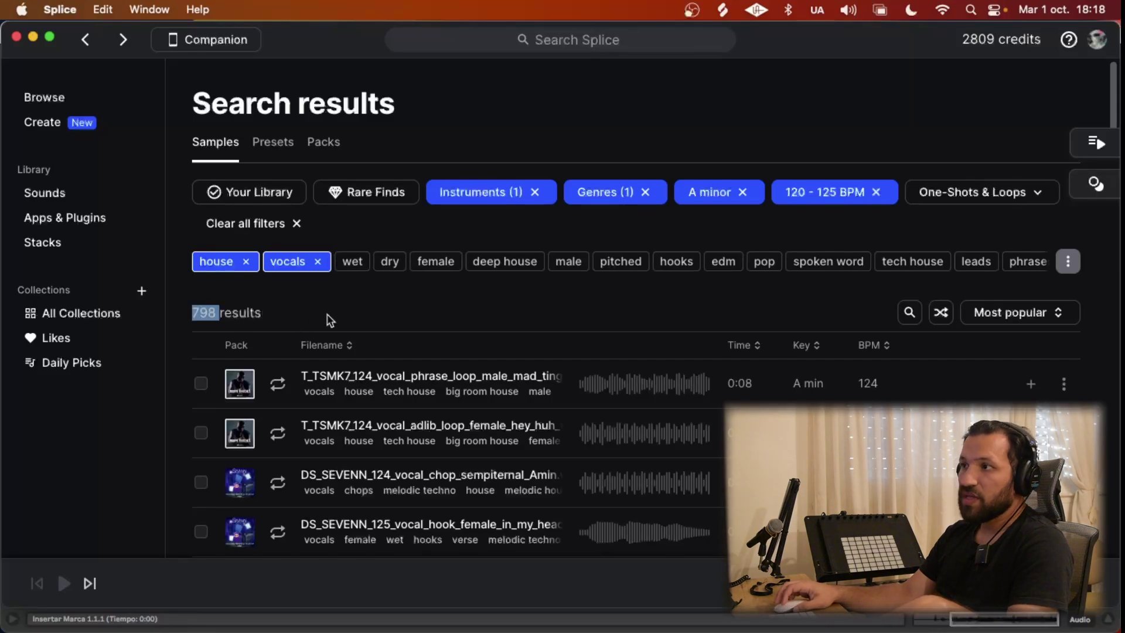
left_click(246, 262)
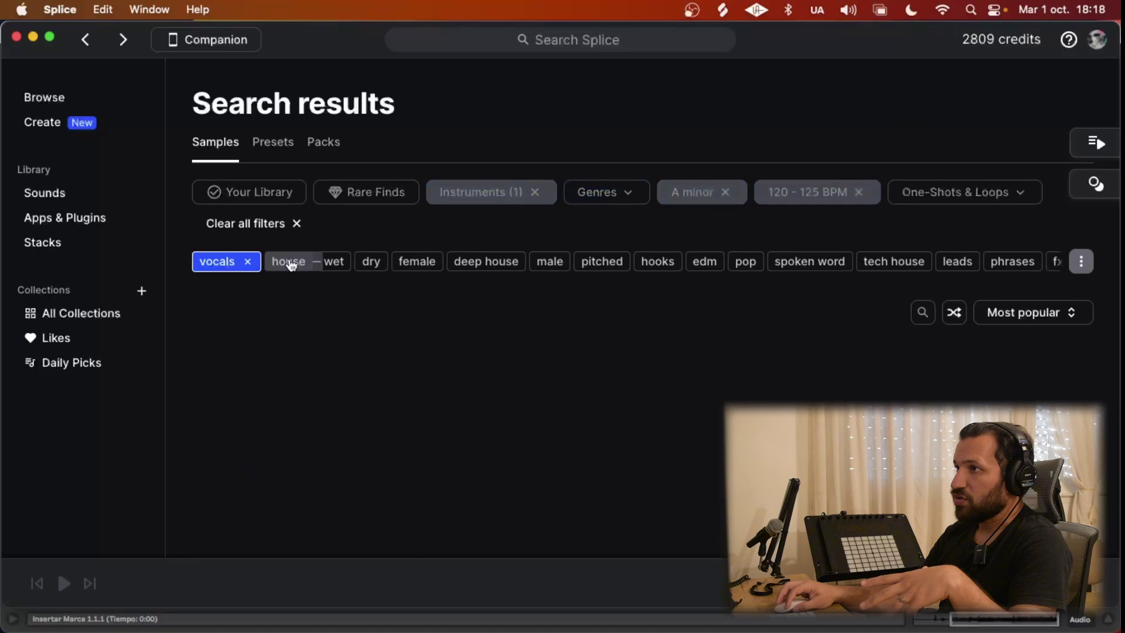
left_click(247, 261)
left_click(708, 192)
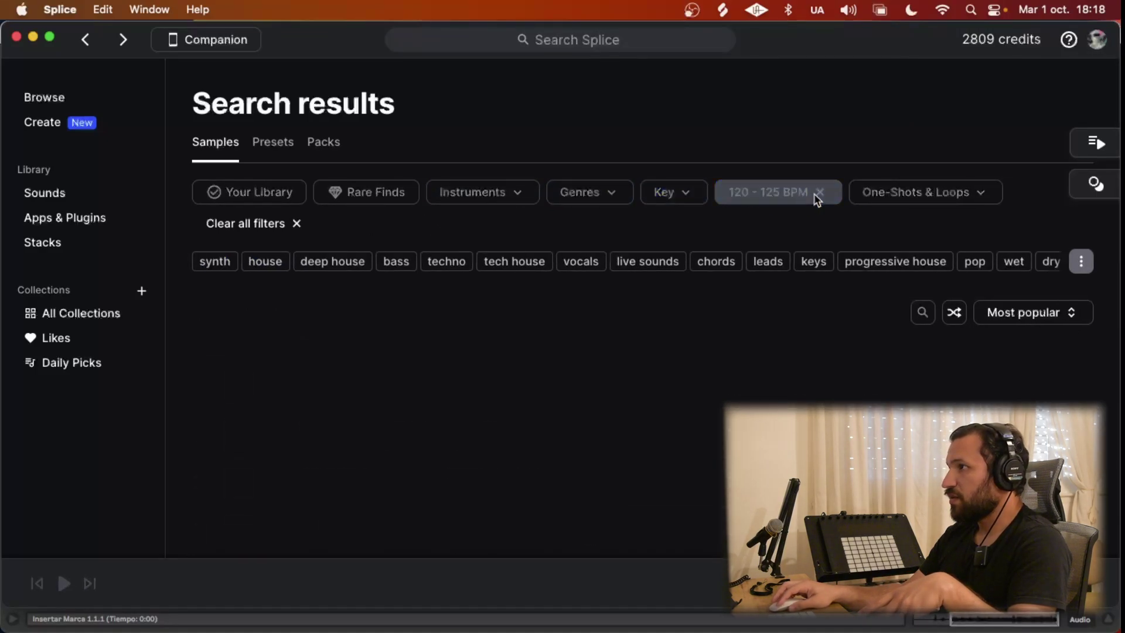
left_click(820, 193)
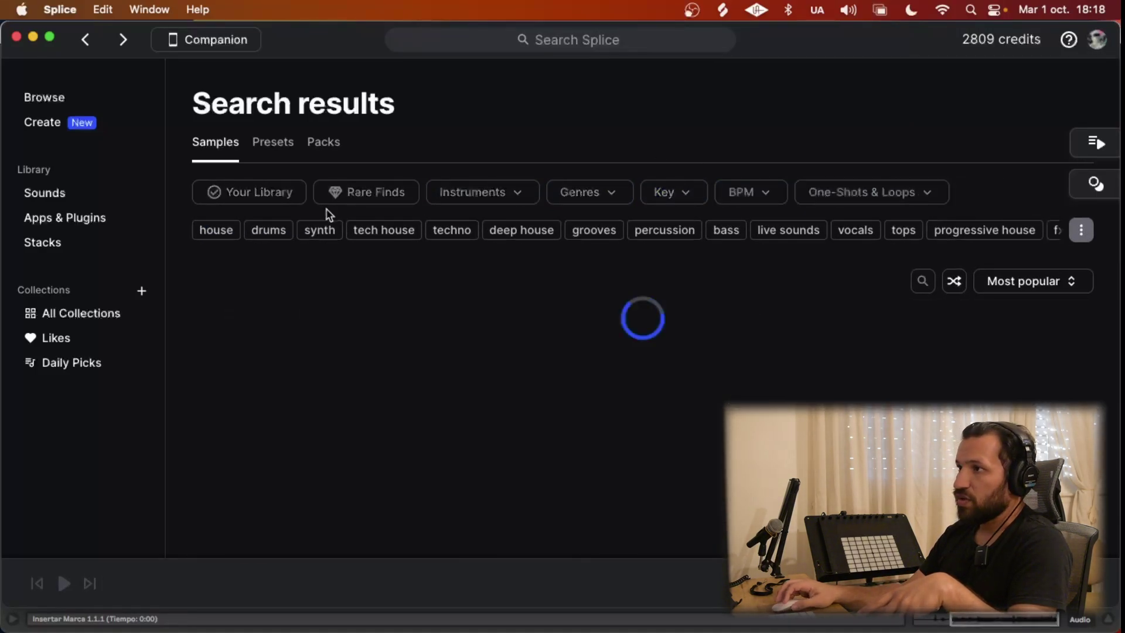
left_click_drag(194, 281, 319, 289)
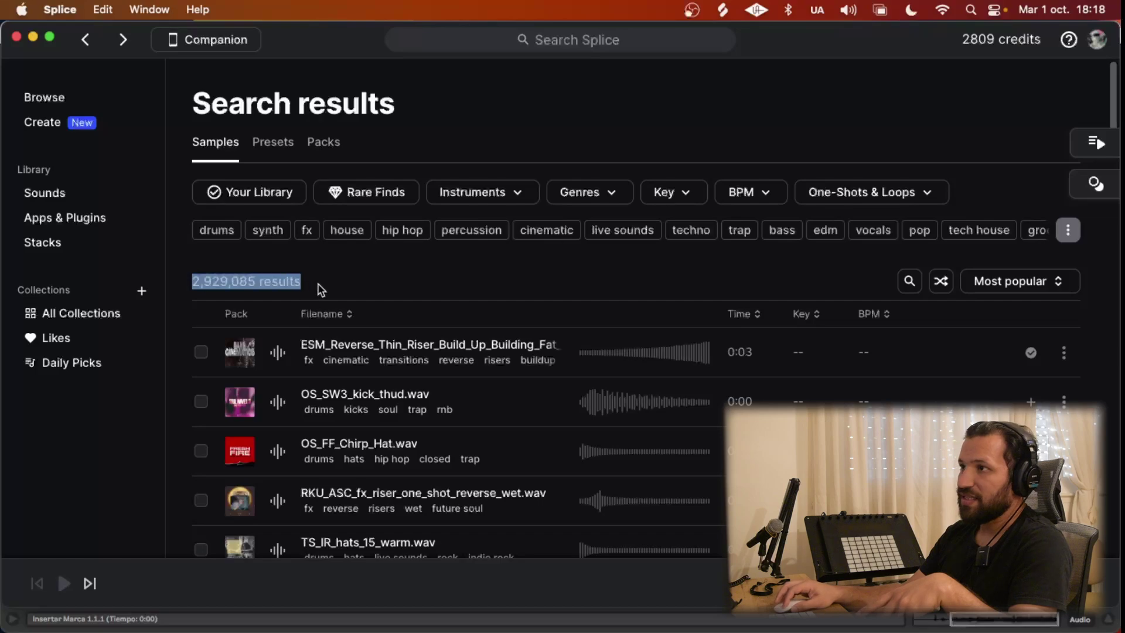
left_click(321, 287)
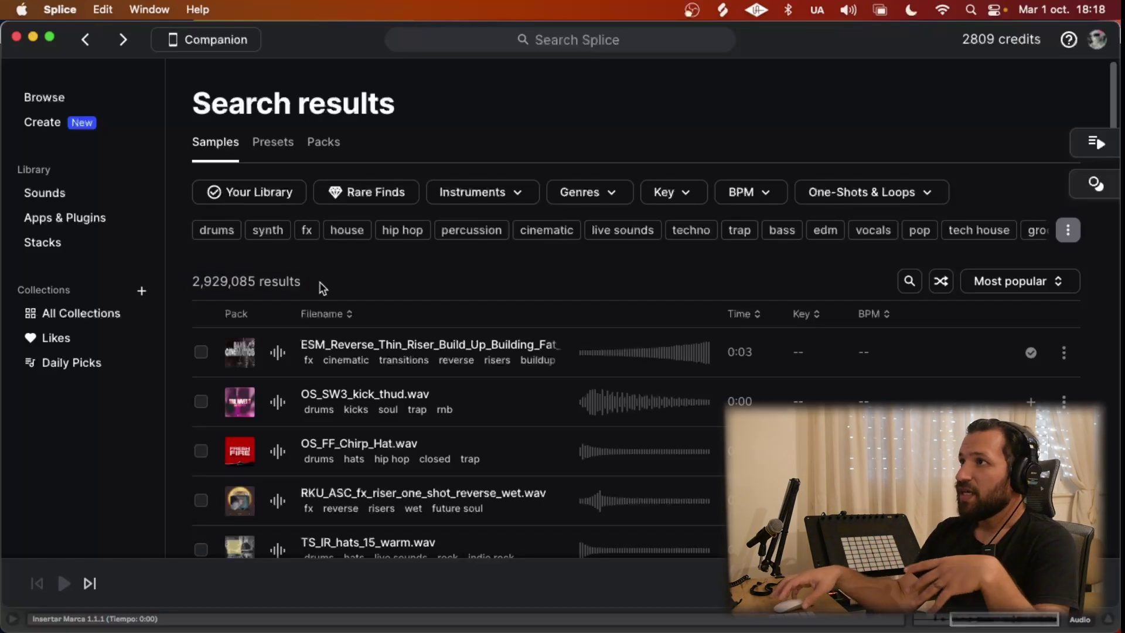
left_click(86, 39)
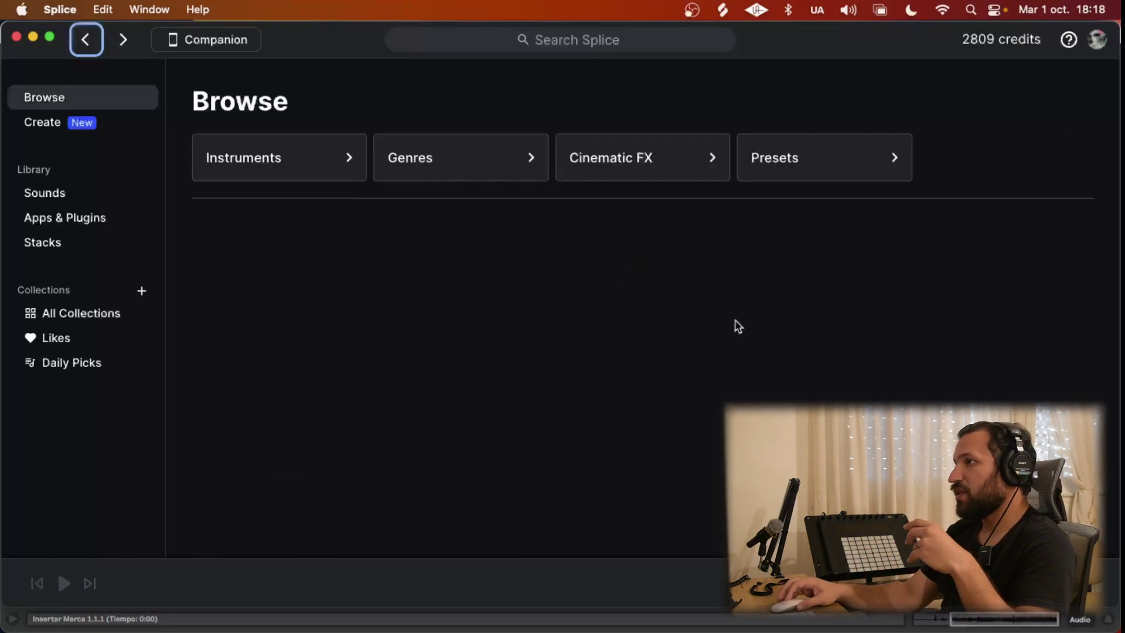
left_click(122, 39)
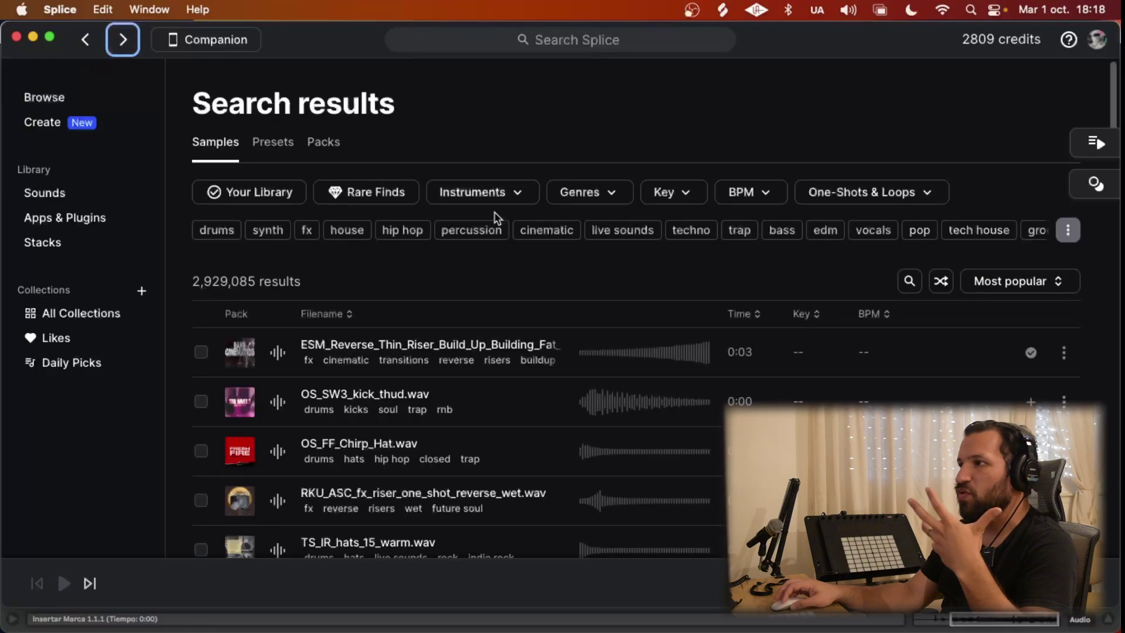
left_click(534, 288)
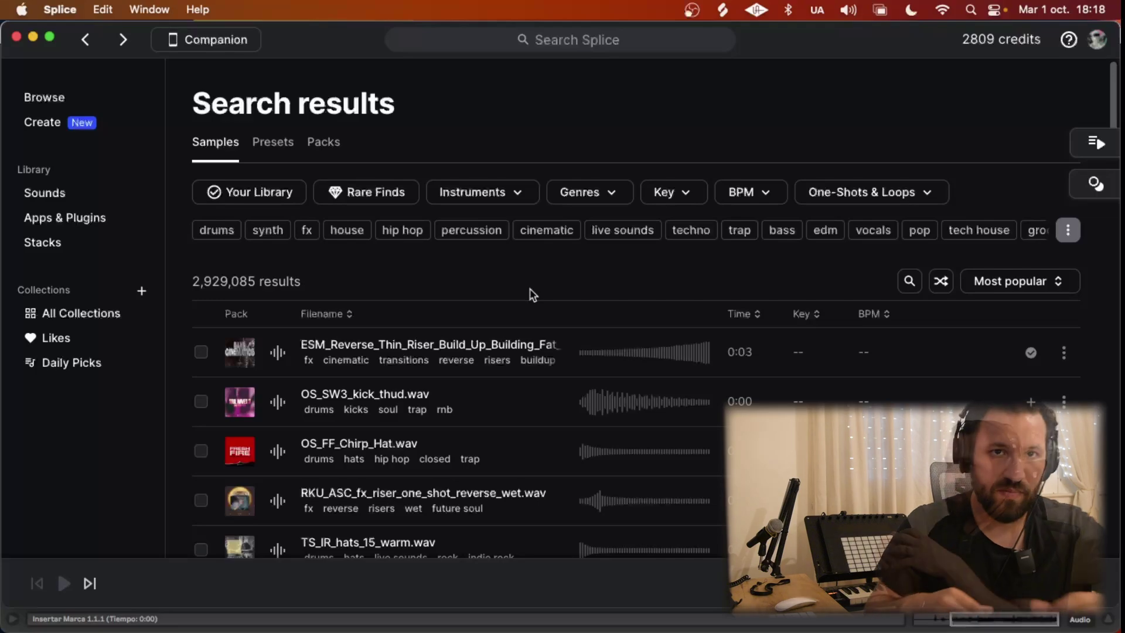
key("super+Tab")
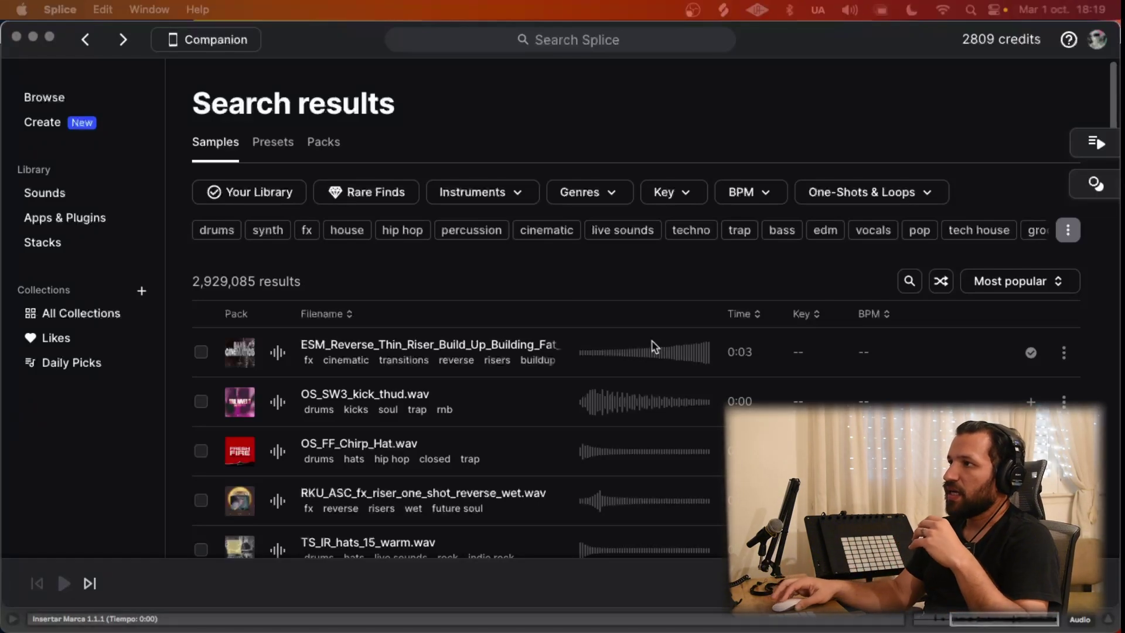
- Search the sample catalogue for "songstarter" using the matching suggestion, and look through the listed samples
left_click(602, 116)
left_click(596, 32)
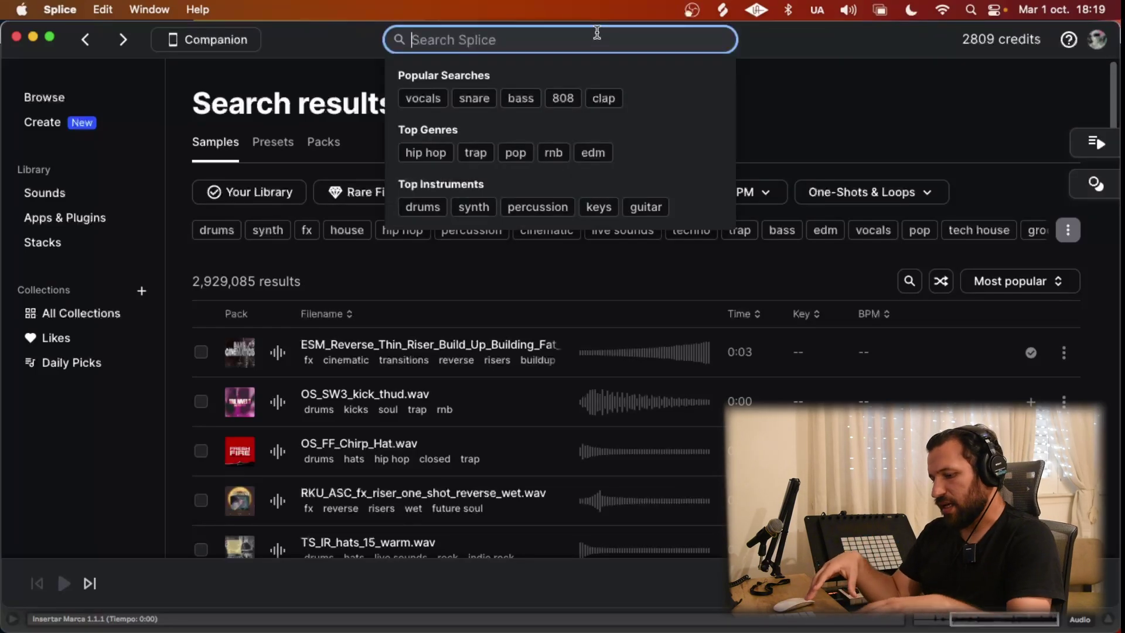
type("son")
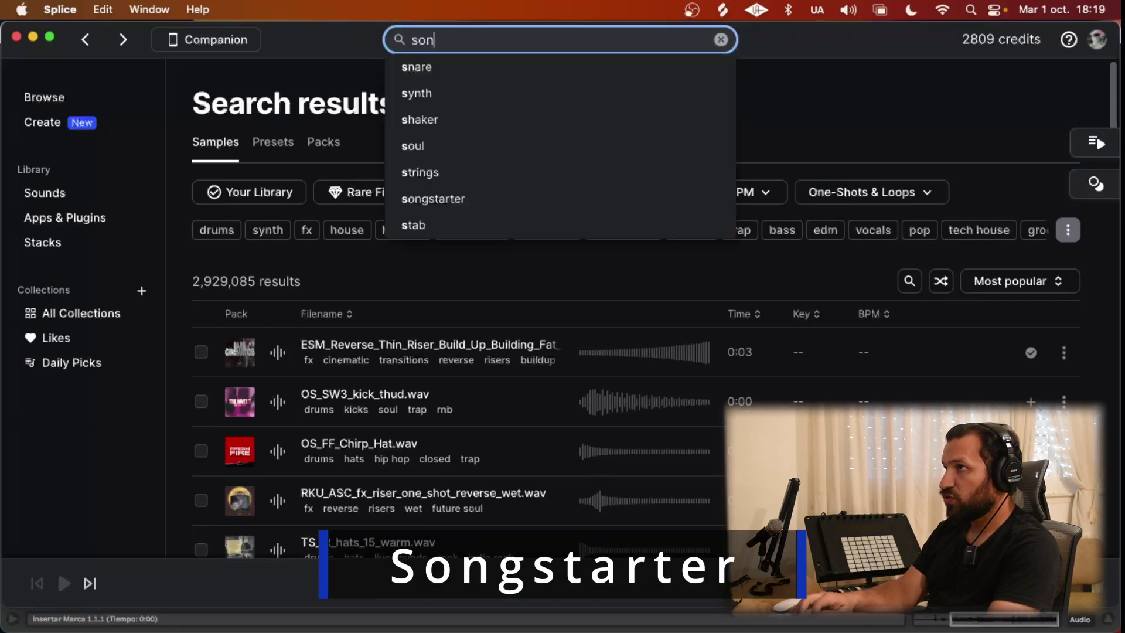
type("gstarter")
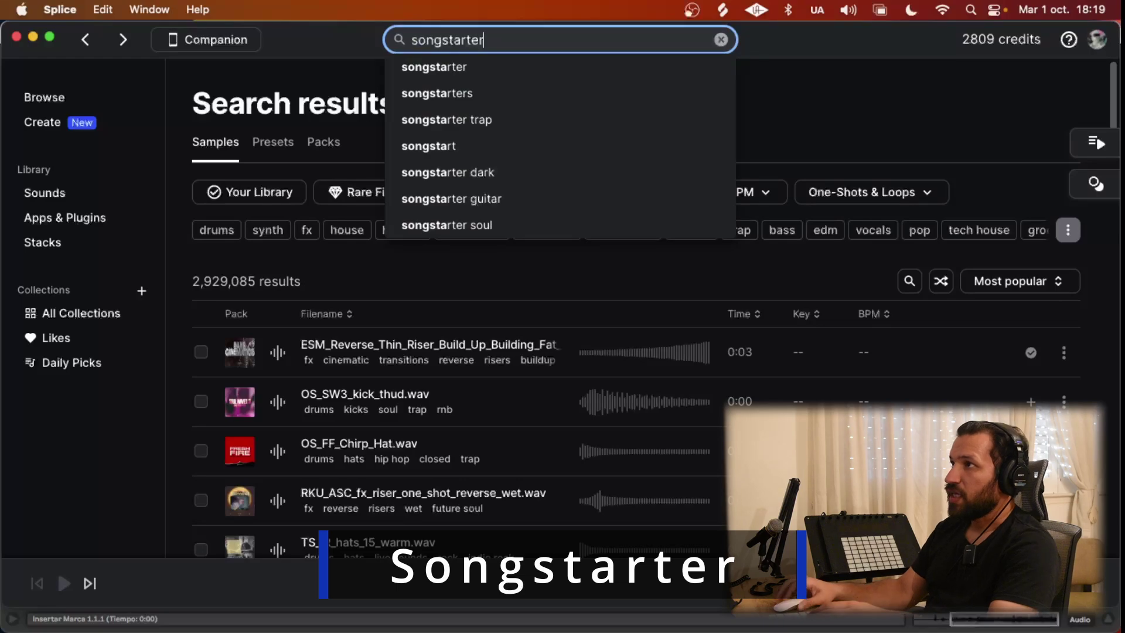
left_click(515, 67)
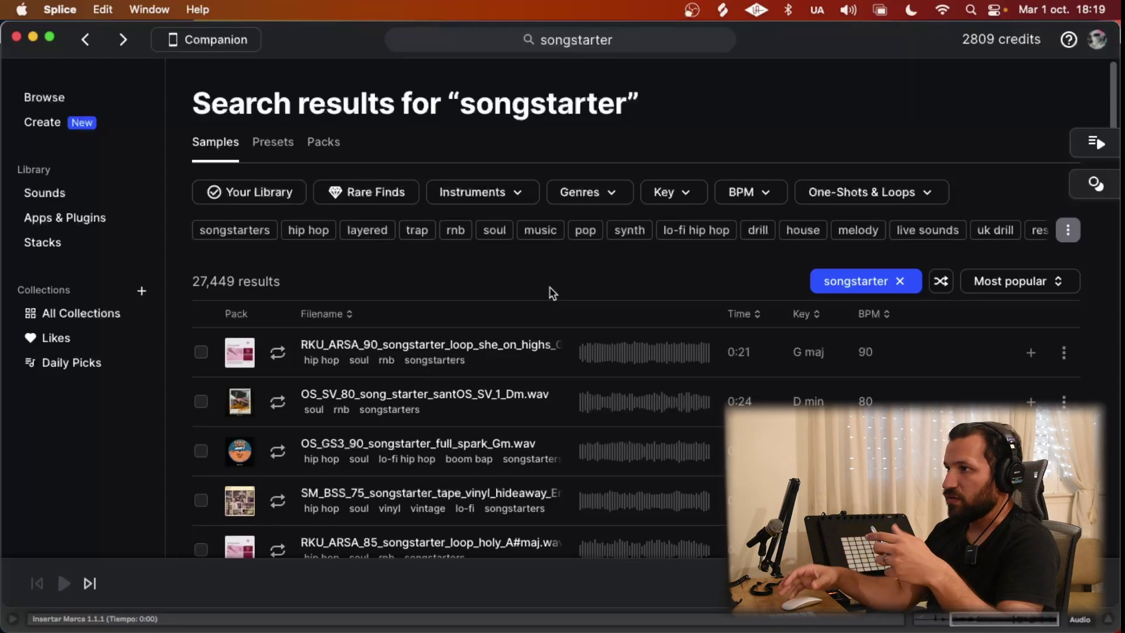
scroll(553, 293, "down", 2)
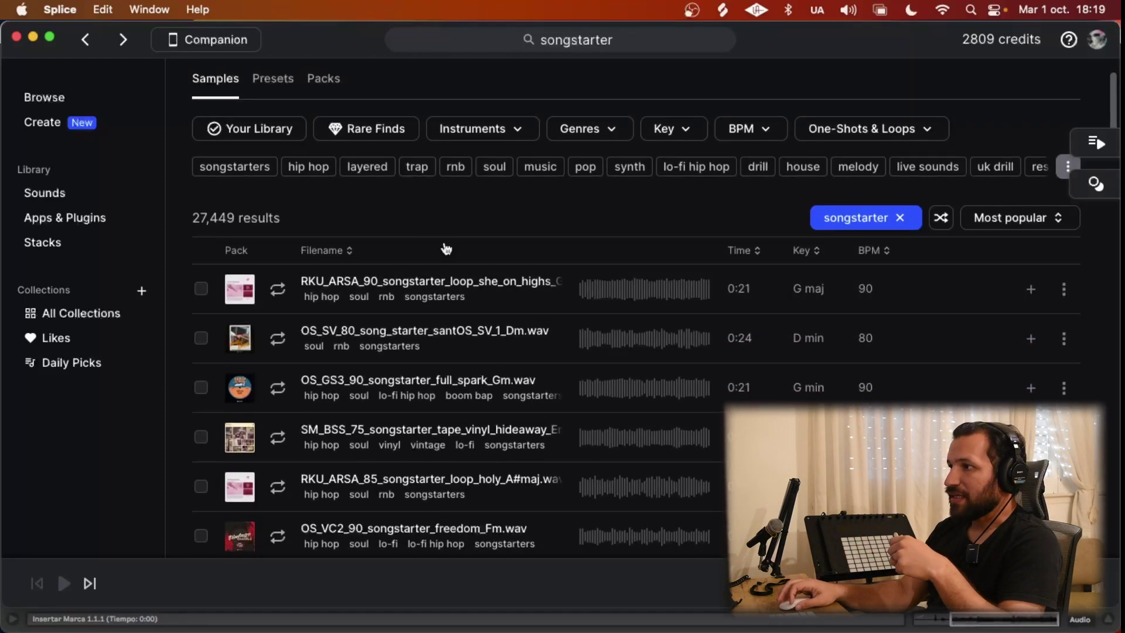
scroll(448, 246, "down", 1)
scroll(447, 249, "down", 2)
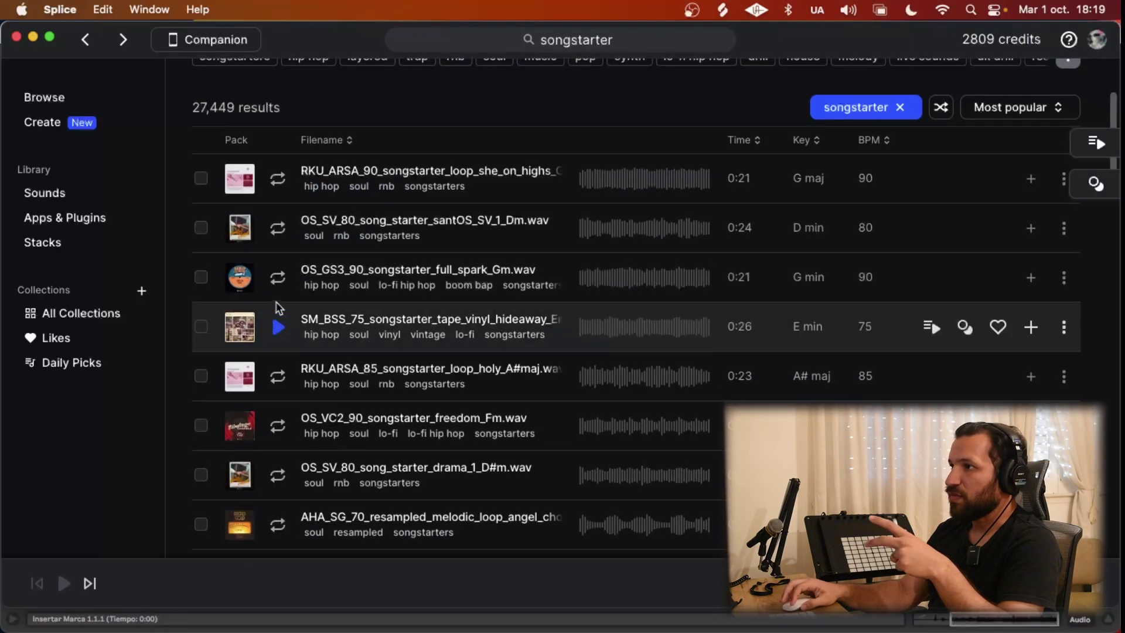
- Preview the OS_GS3_90_songstarter_full_spark_Gm.wav loop in the songstarter results and stop its playback
left_click(279, 280)
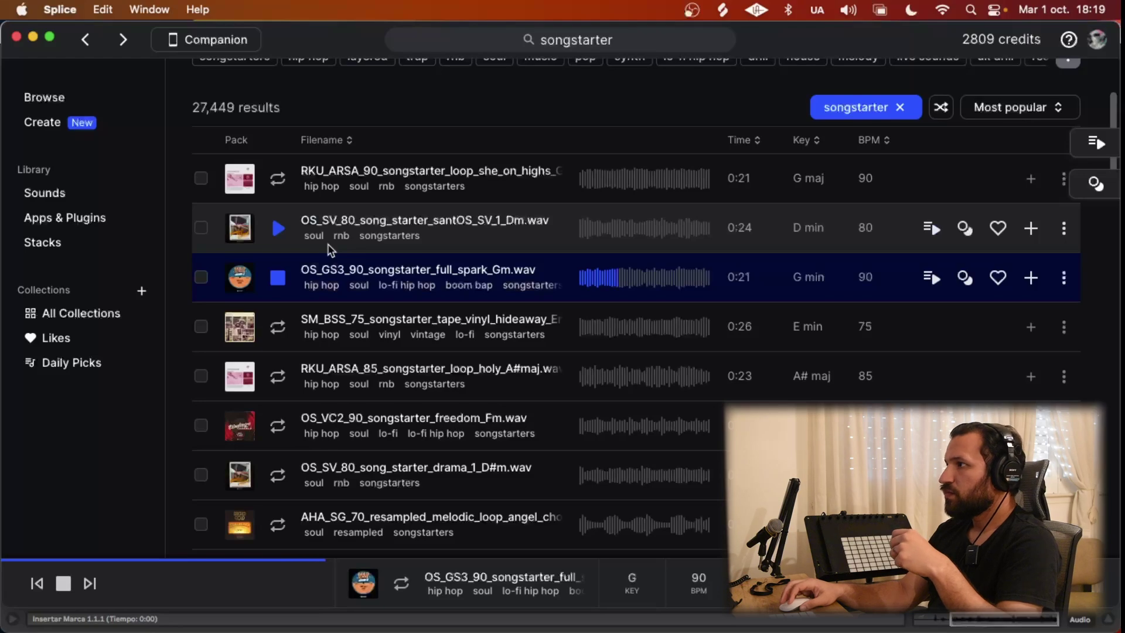
left_click(278, 277)
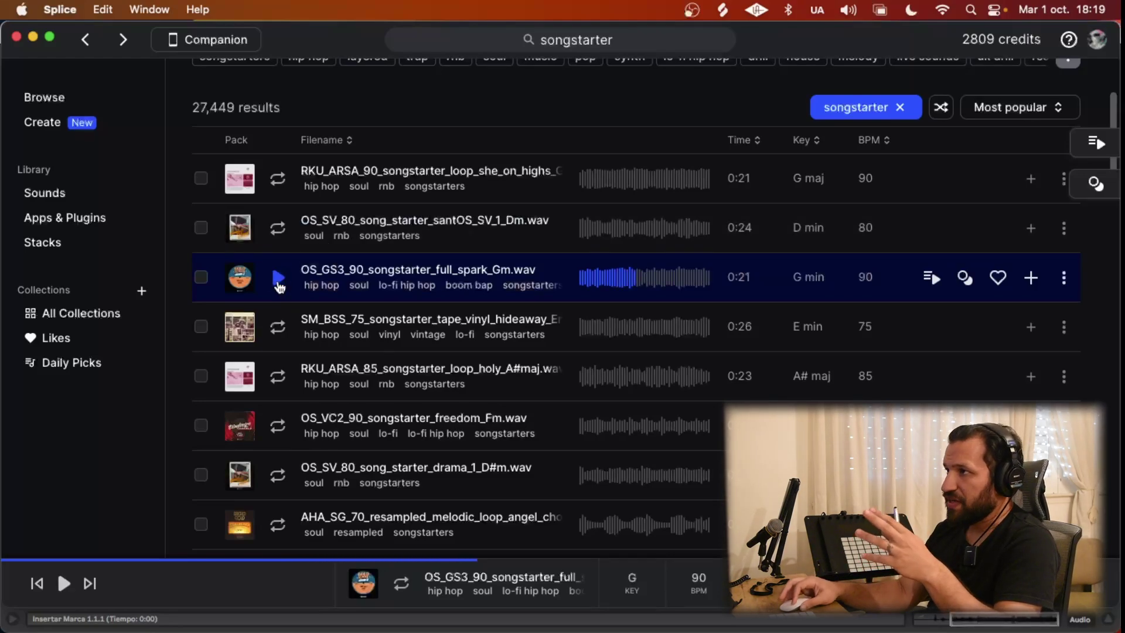
scroll(518, 349, "up", 3)
scroll(352, 350, "down", 2)
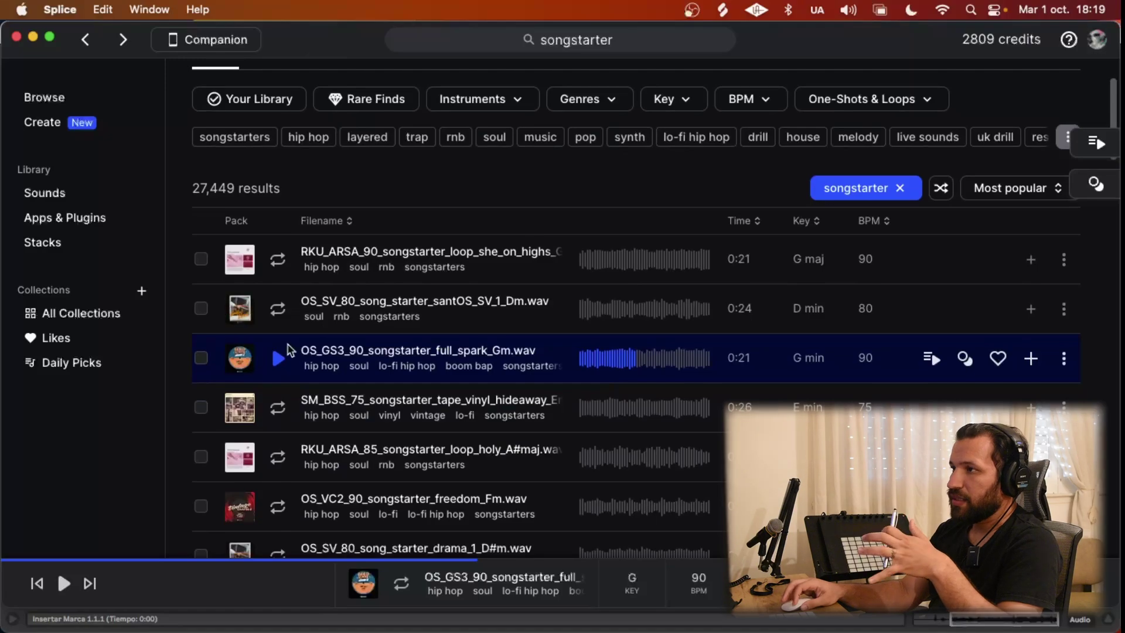
scroll(390, 351, "up", 1)
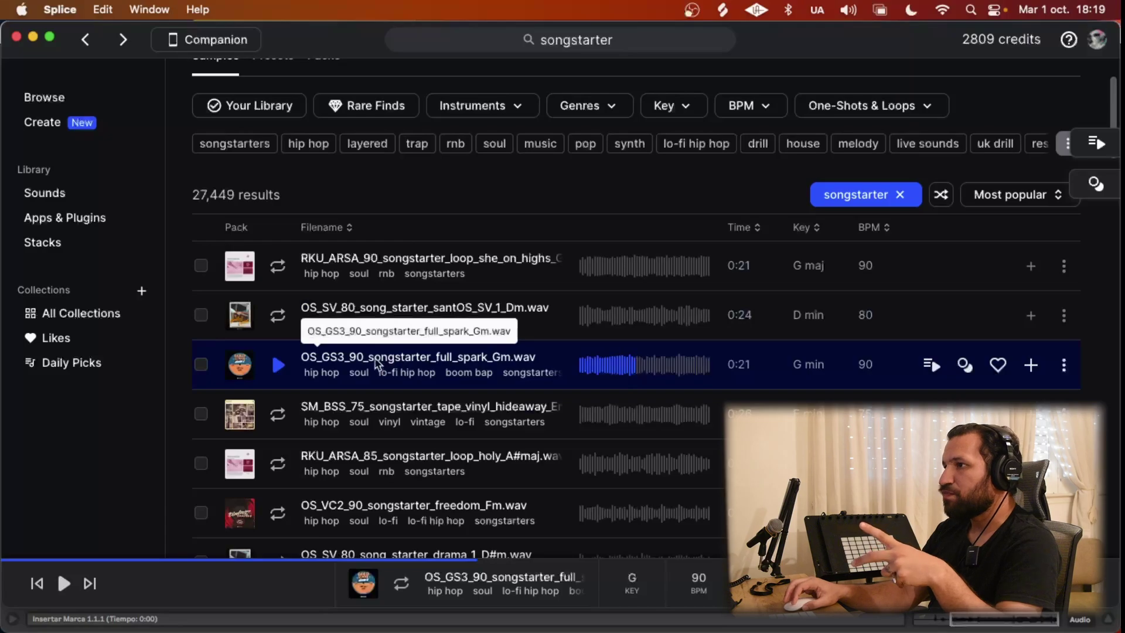
- Open the pack containing the OS_GS3_90_songstarter_full_spark_Gm.wav loop and look through its sample list
left_click(242, 368)
scroll(352, 390, "down", 5)
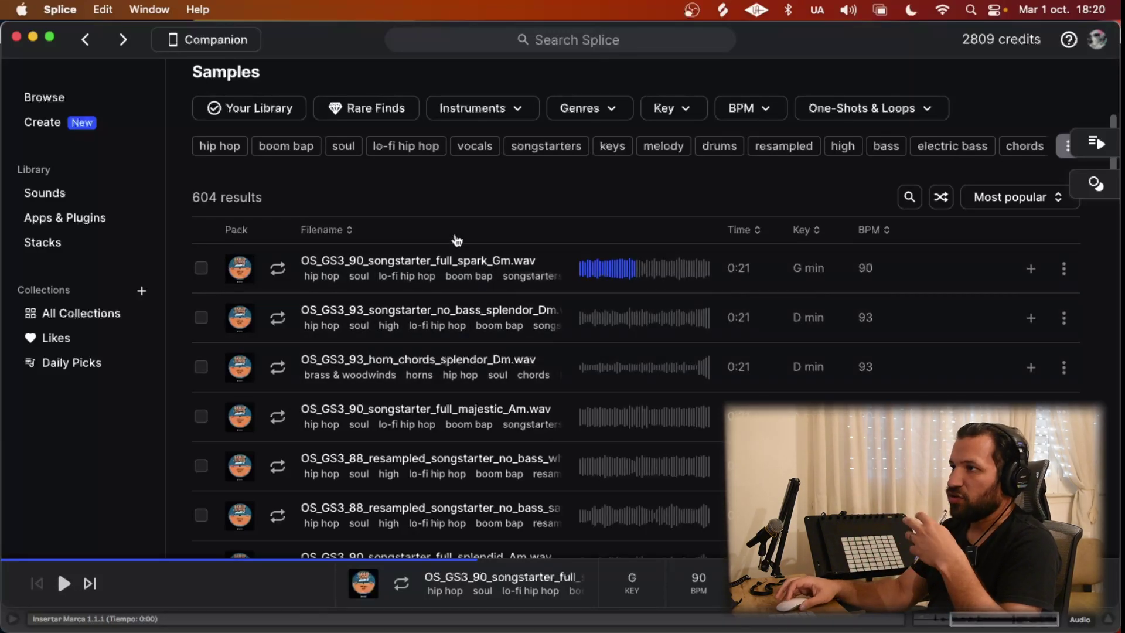
scroll(557, 258, "down", 1)
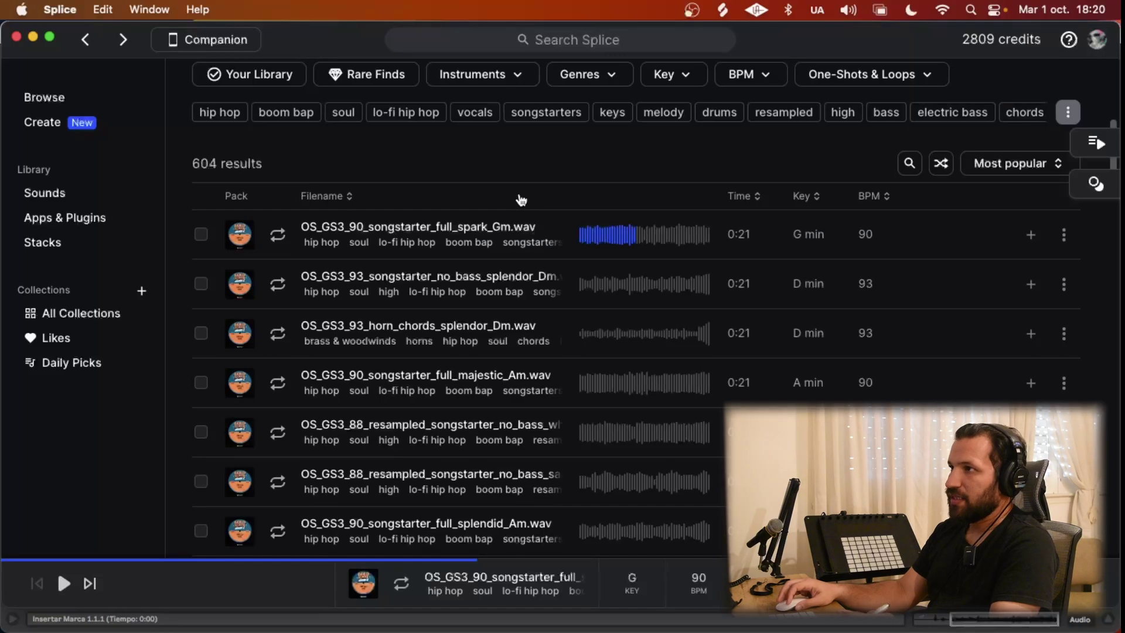
scroll(433, 230, "down", 1)
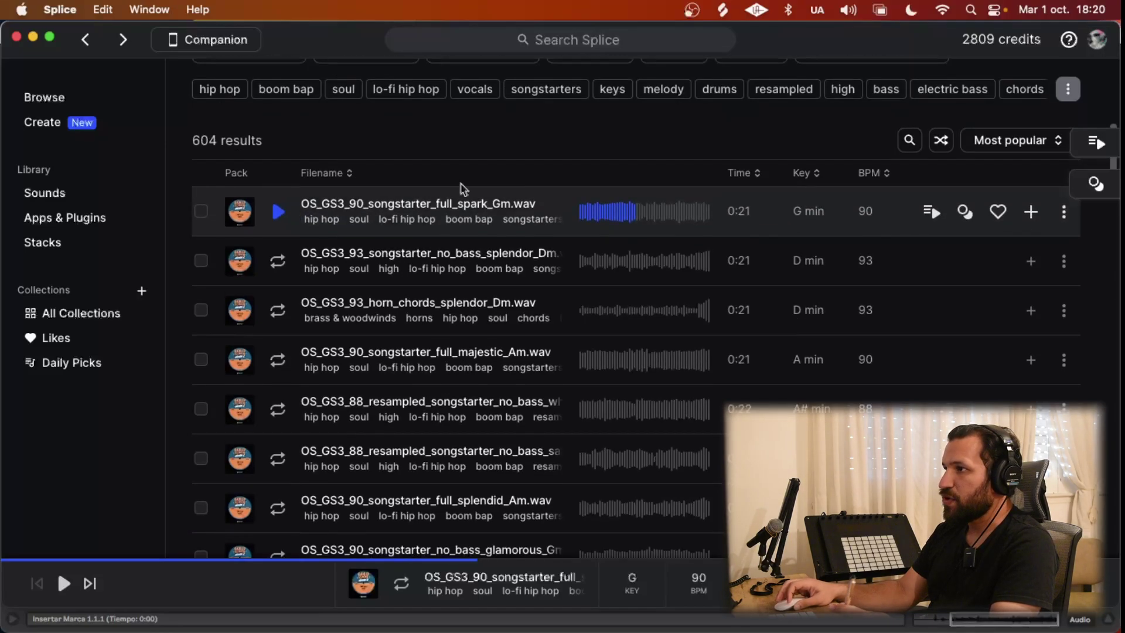
scroll(481, 222, "down", 1)
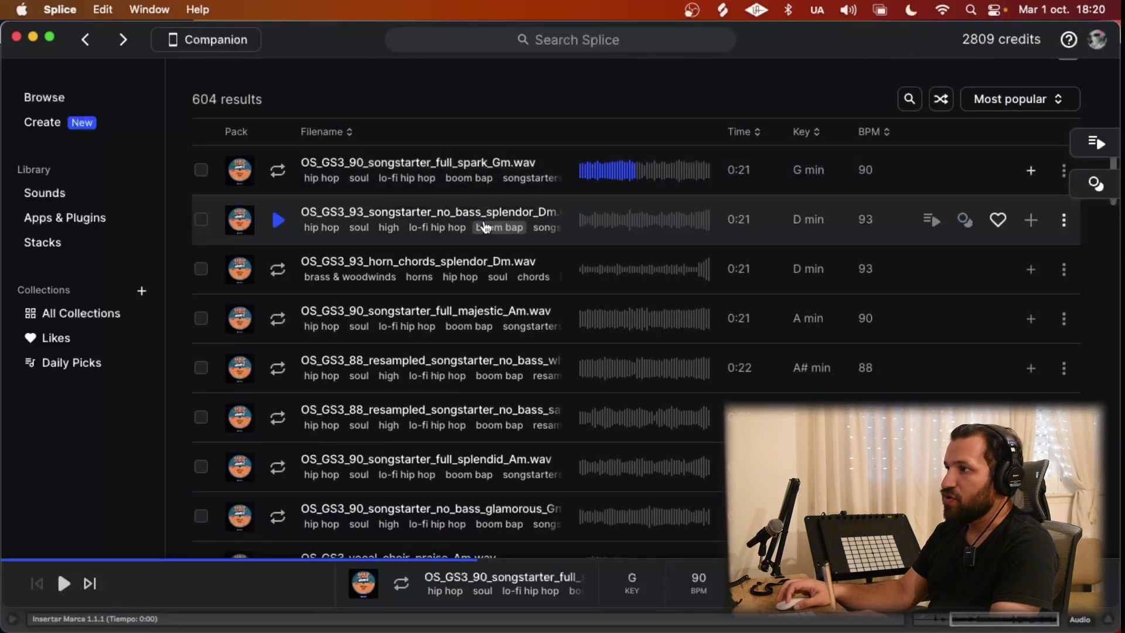
scroll(428, 525, "down", 5)
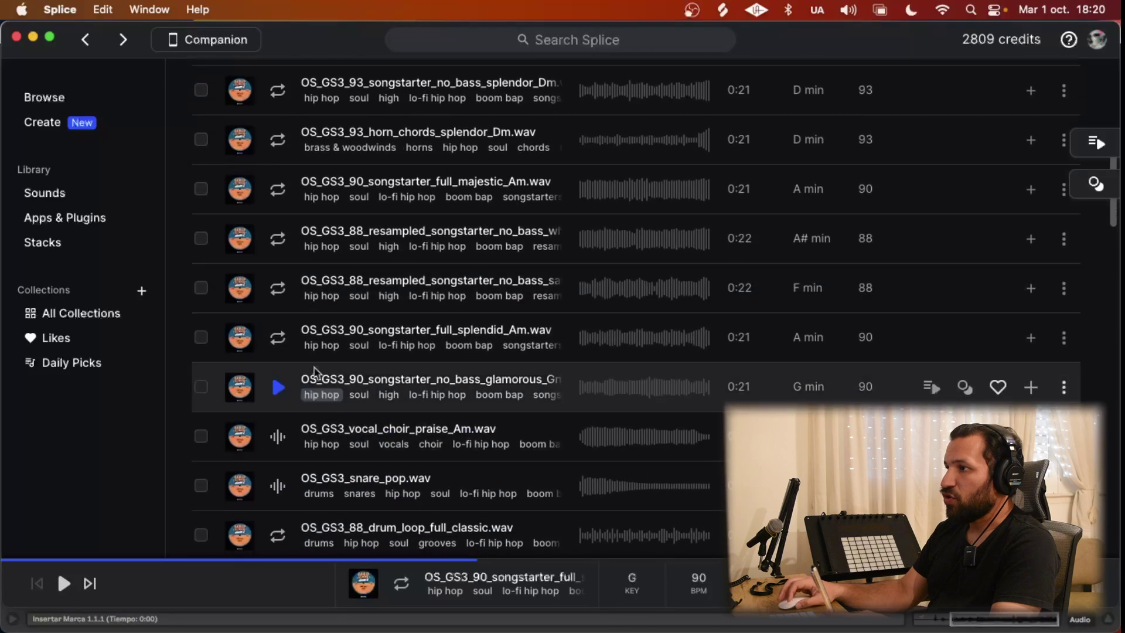
scroll(314, 350, "down", 2)
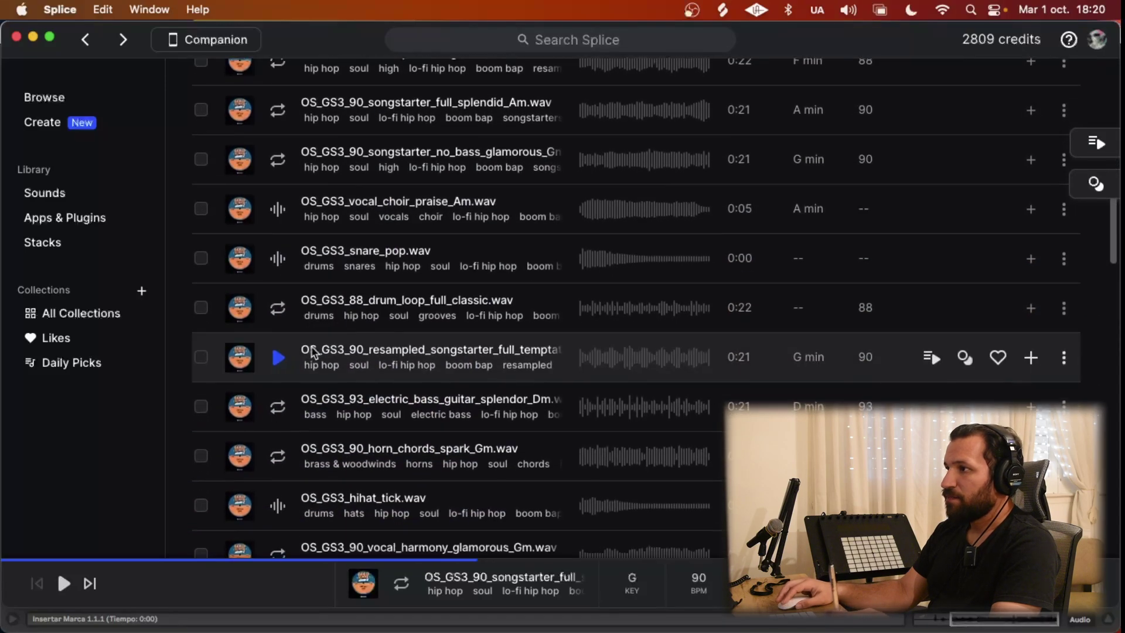
scroll(314, 351, "down", 1)
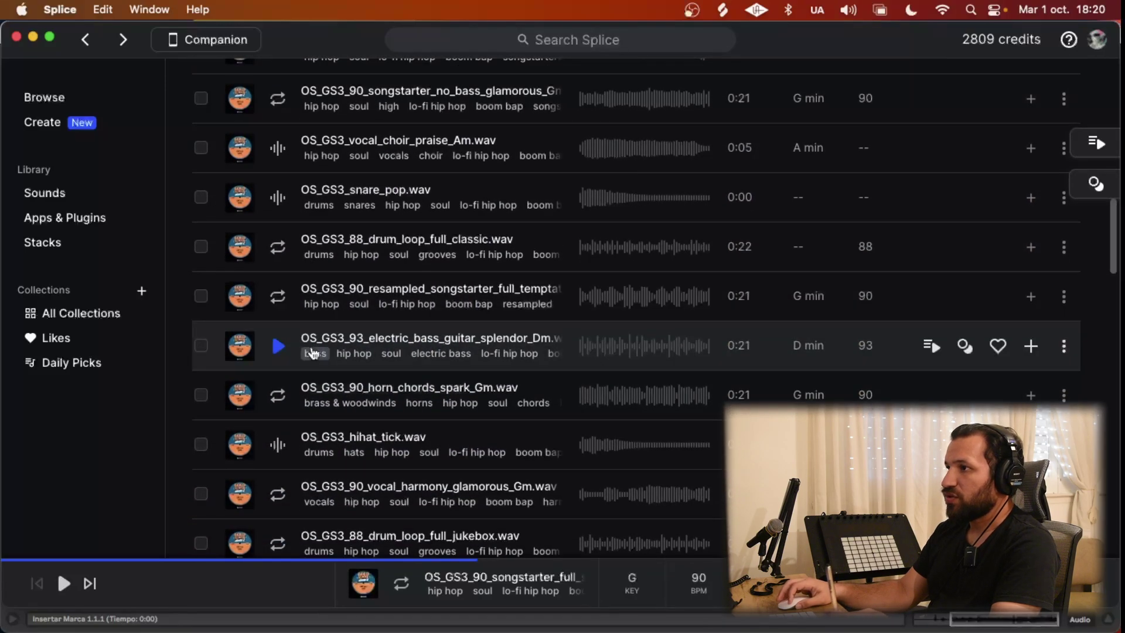
scroll(314, 352, "down", 1)
scroll(316, 351, "up", 6)
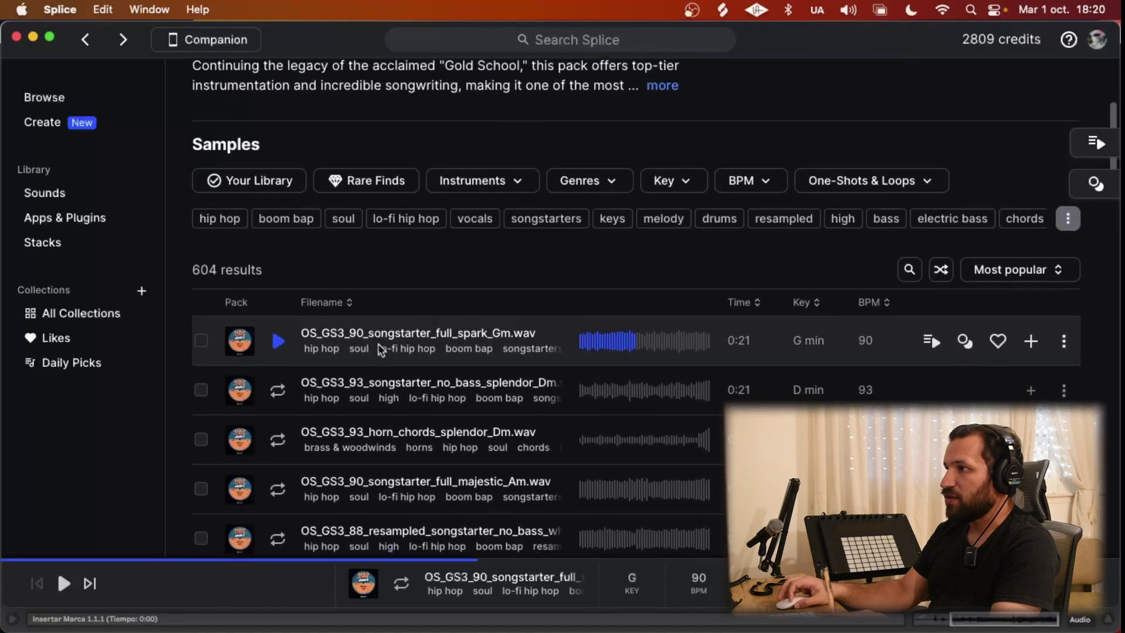
scroll(381, 350, "down", 1)
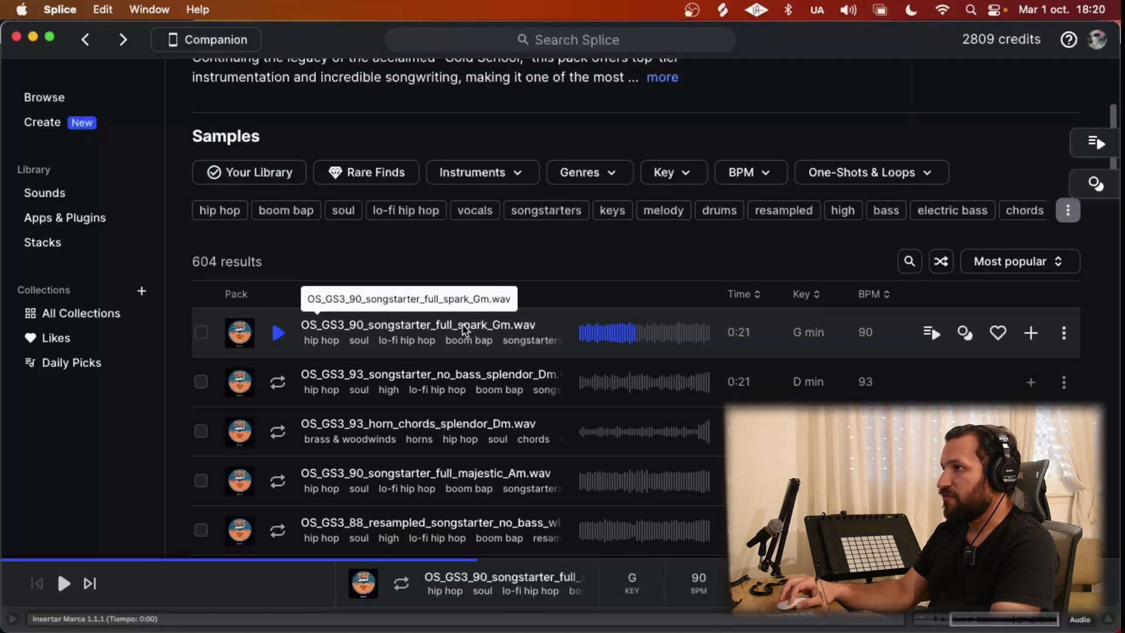
- Search within the pack for samples with "spark" in the filename
left_click(910, 261)
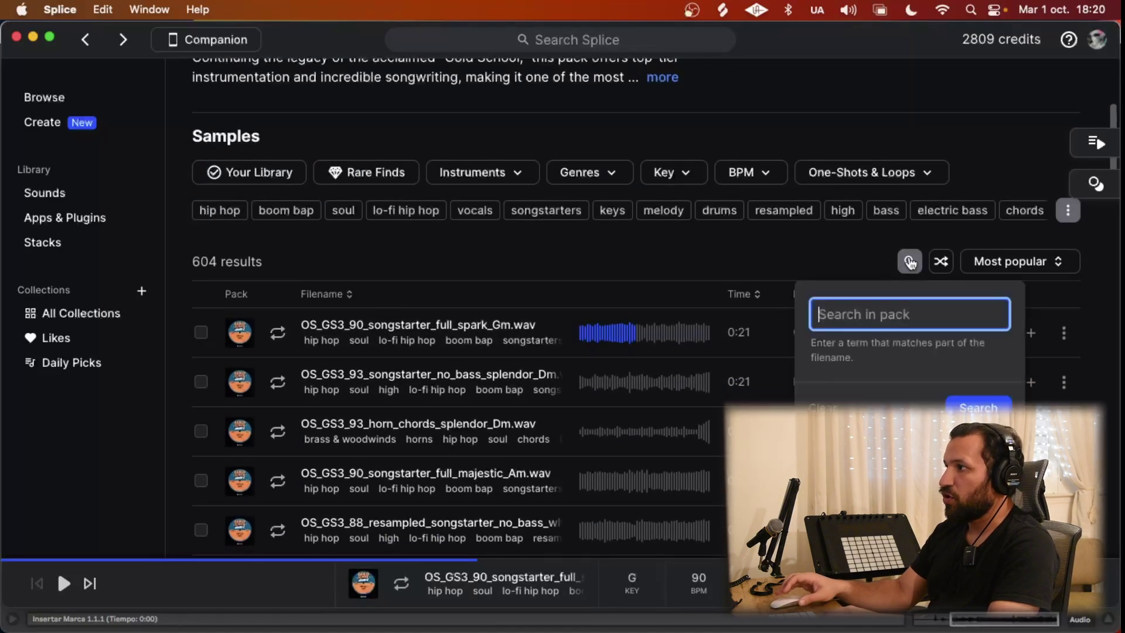
type("spark")
key("Return")
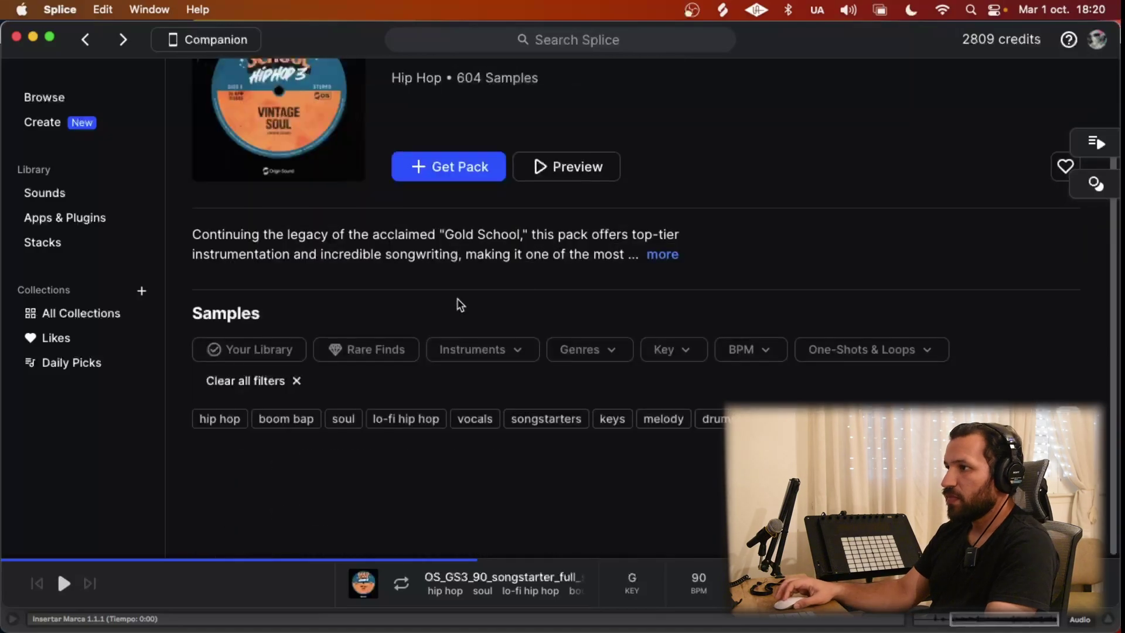
- Audition the horn chords, strings melody, piano chords and electric bass guitar loops of the spark set, stopping playback after the last
scroll(457, 304, "down", 5)
scroll(338, 372, "down", 1)
left_click(278, 300)
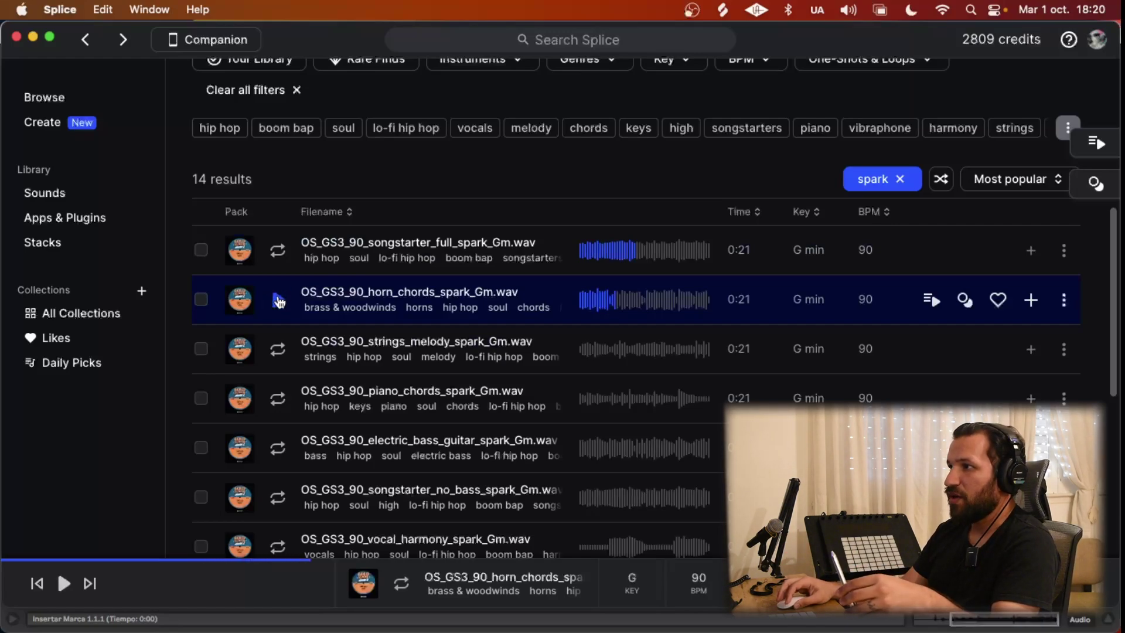
left_click(279, 351)
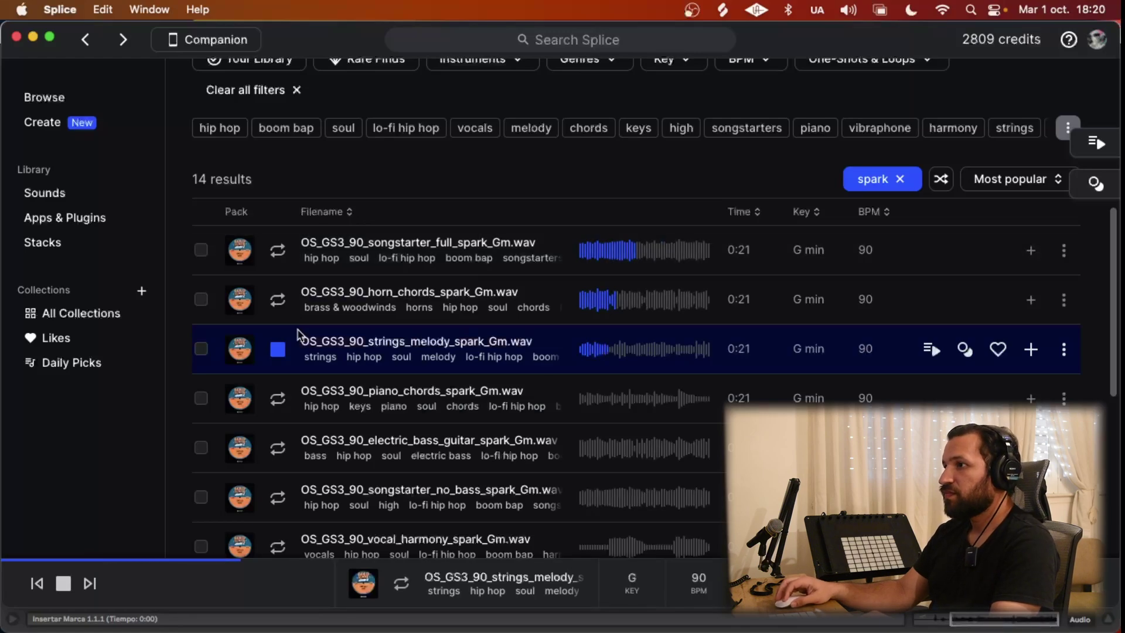
left_click(282, 356)
left_click(280, 403)
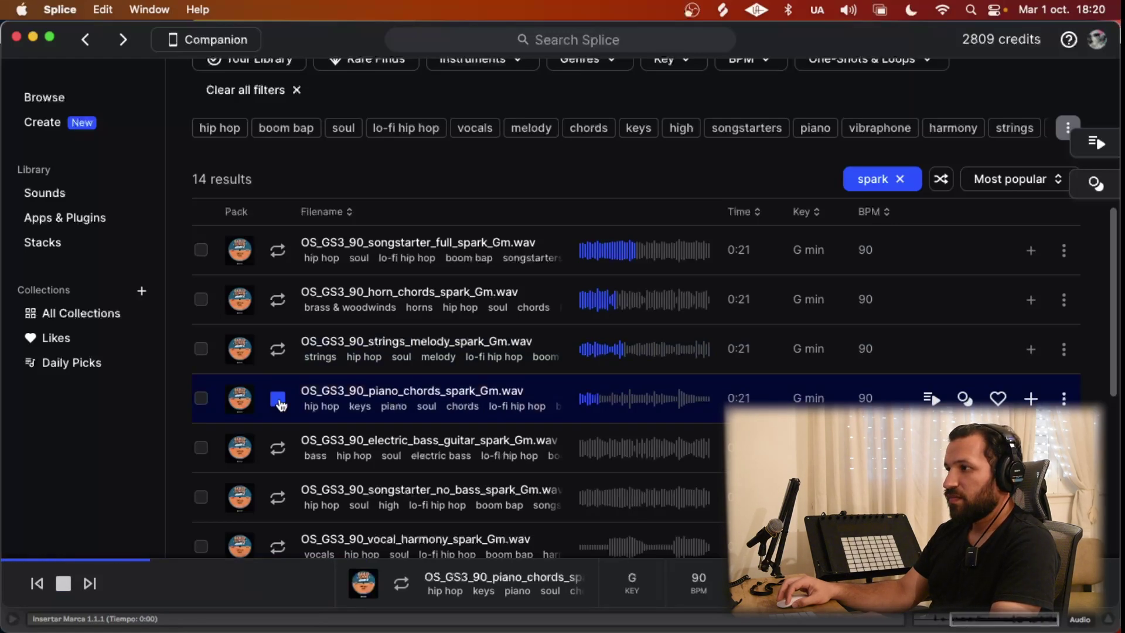
left_click(277, 448)
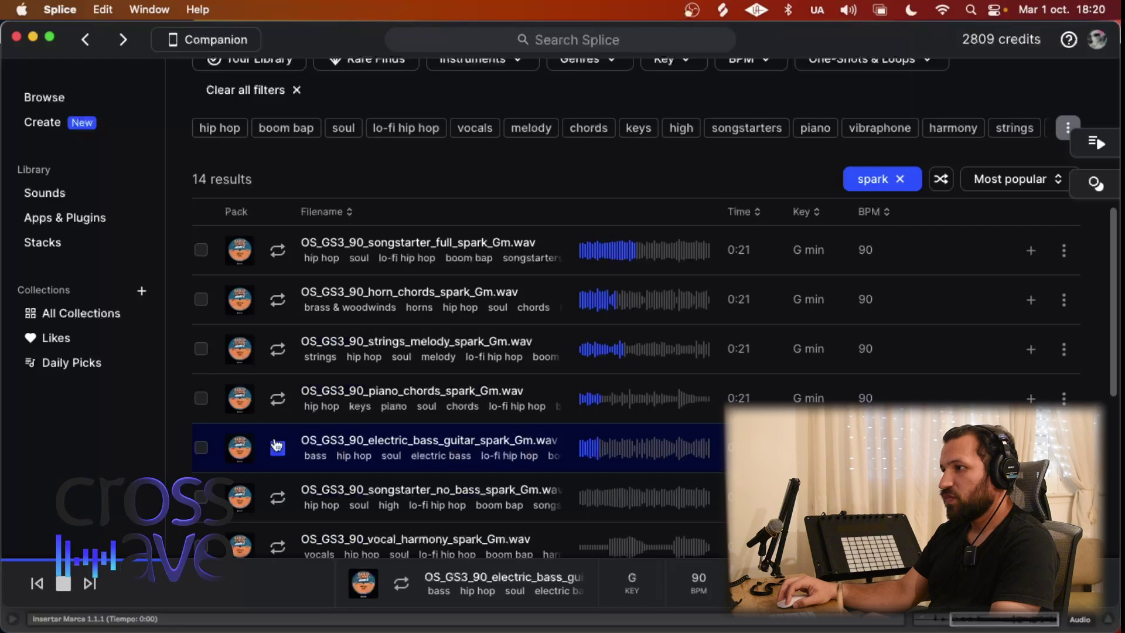
left_click(277, 447)
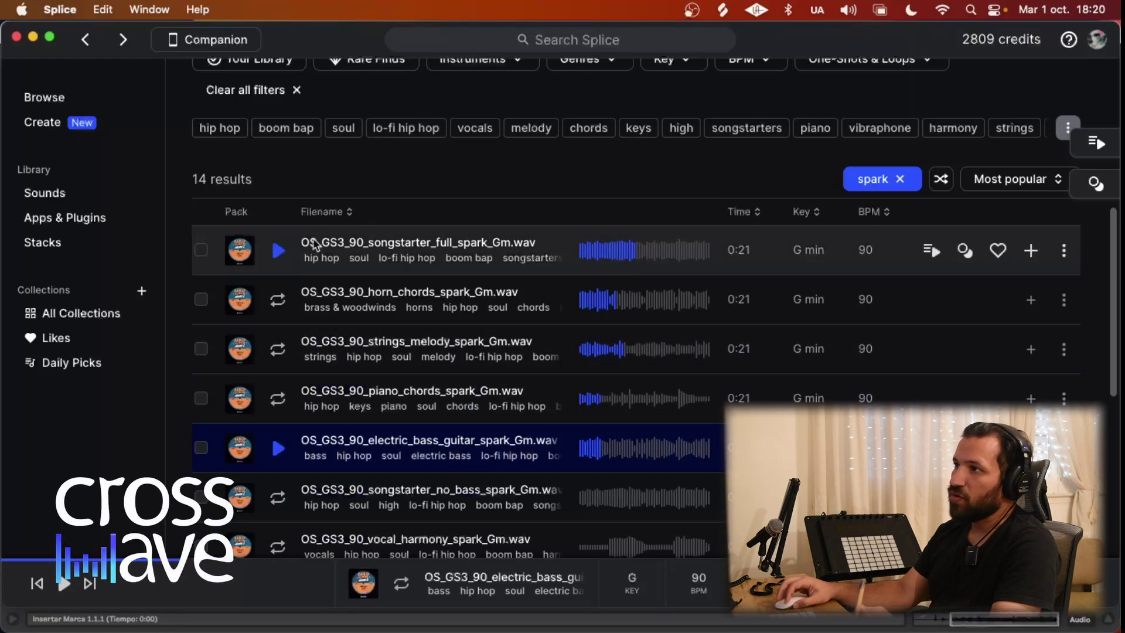
- Play the full spark songstarter loop for comparison, then briefly replay the horn chords loop and stop it
left_click(279, 251)
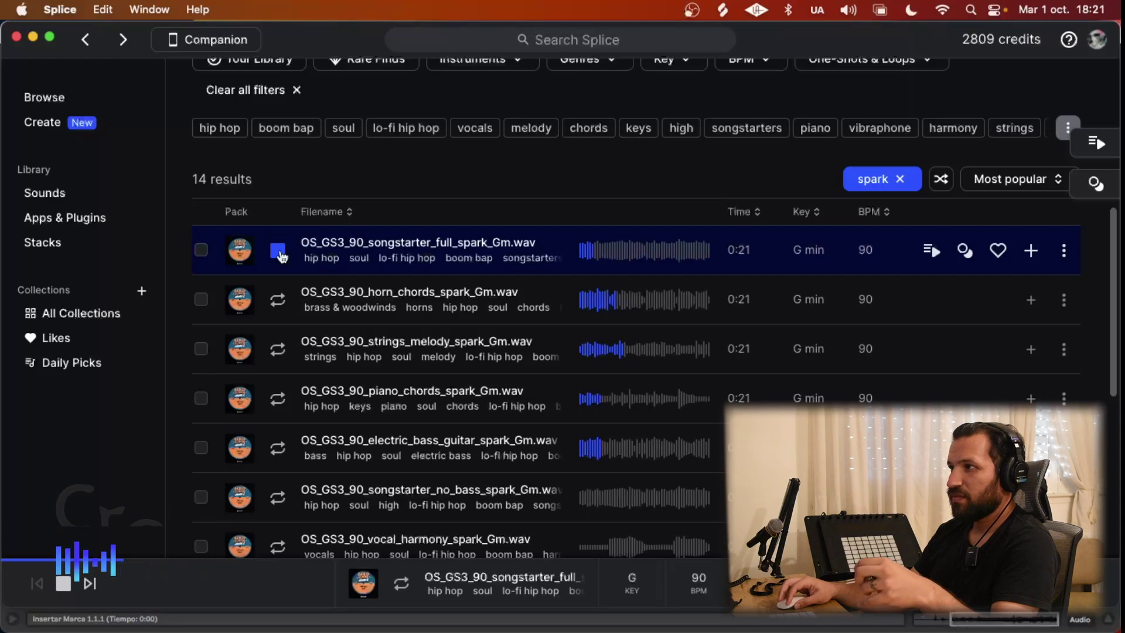
left_click(280, 252)
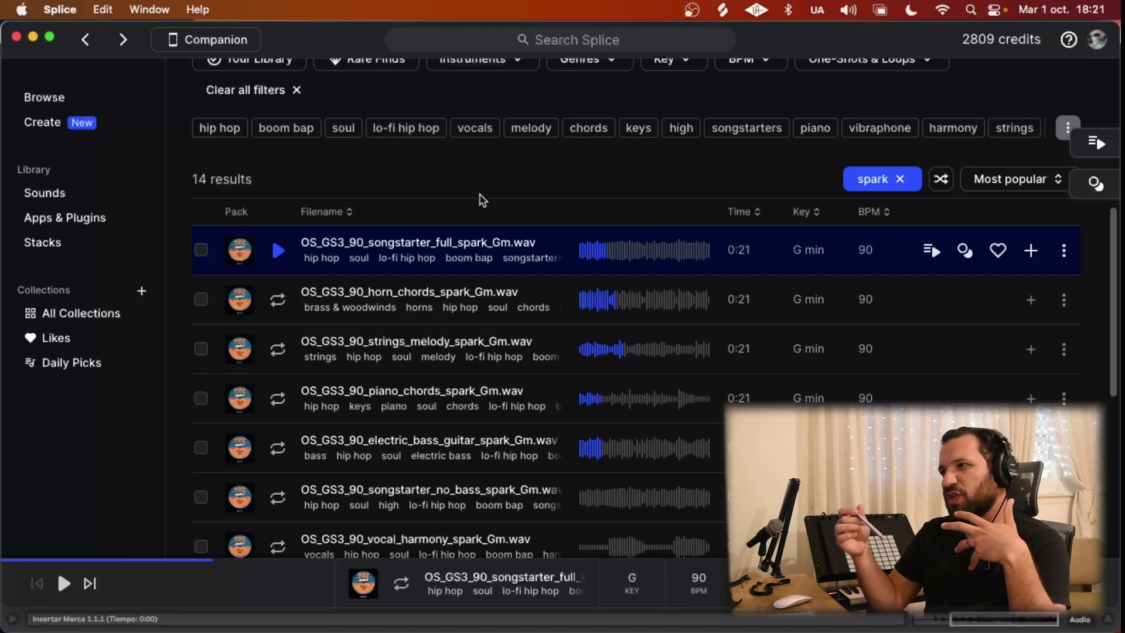
left_click(285, 301)
left_click(286, 301)
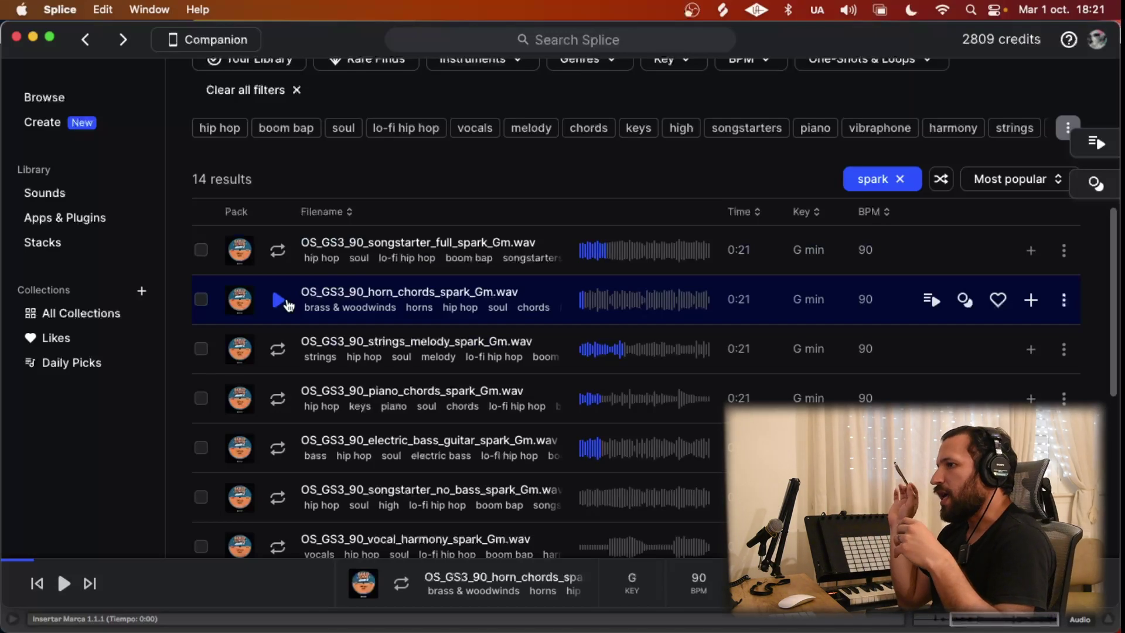
- Select the horn chords, strings melody, piano chords and electric bass guitar spark samples, and stop any playback
left_click(201, 298)
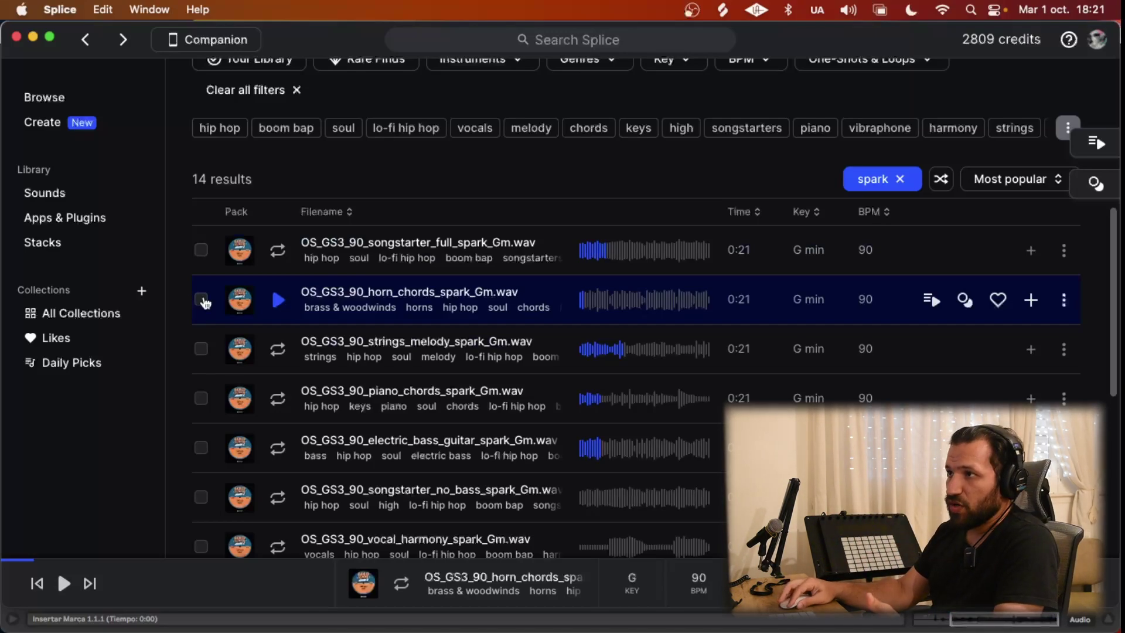
left_click(201, 348)
left_click(201, 398)
left_click(205, 439)
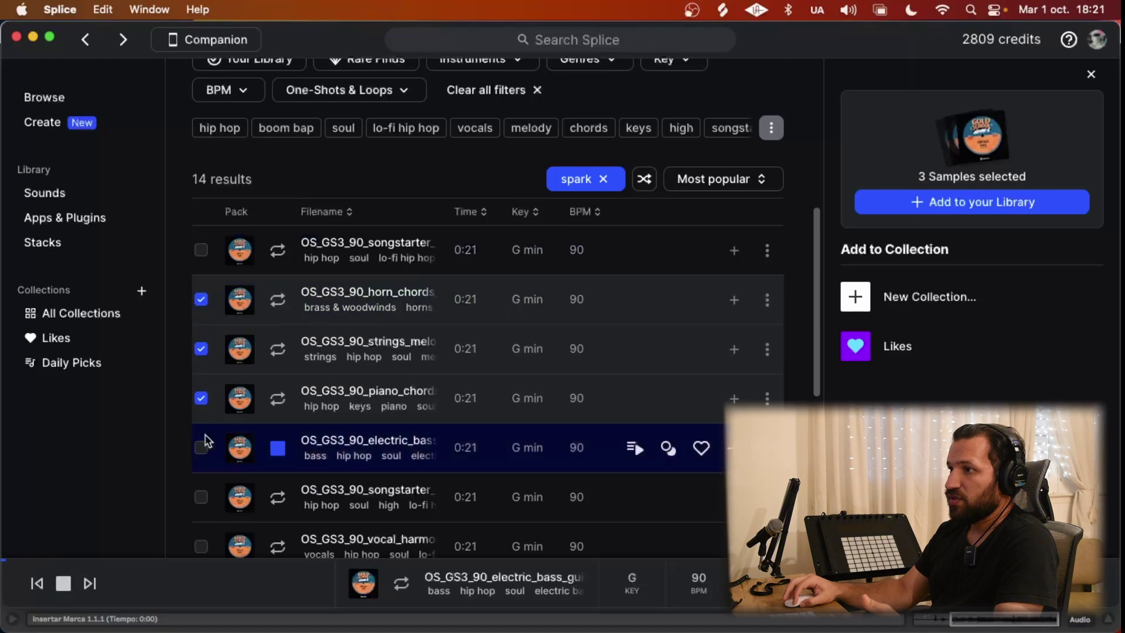
left_click(201, 447)
left_click(278, 448)
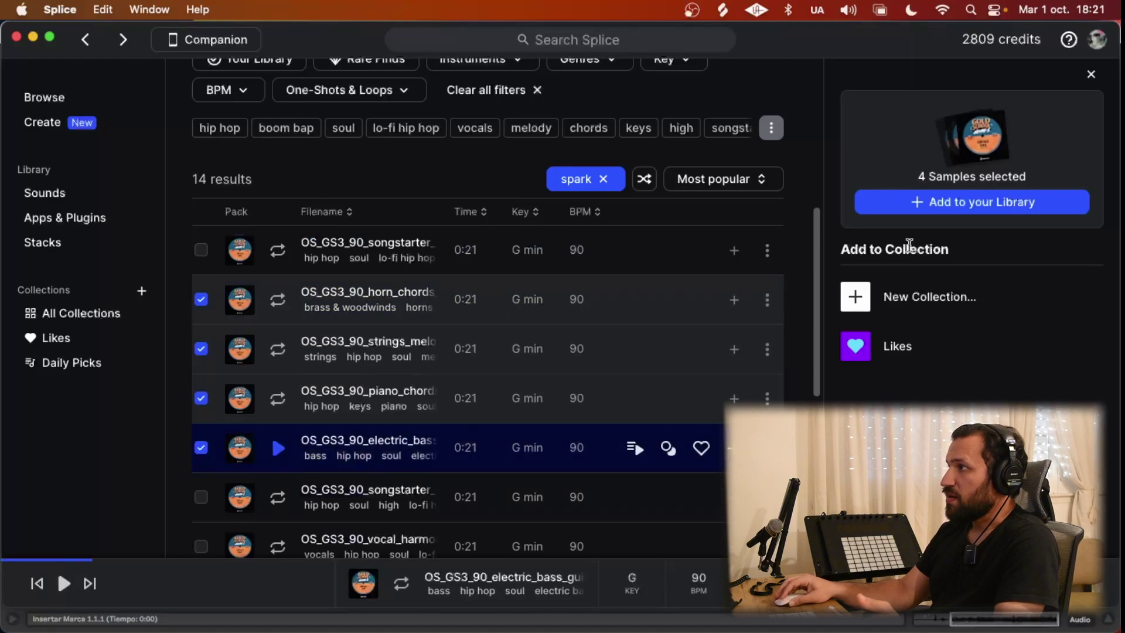
- Add the four selected samples to the library, approving the use of 4 credits
left_click(938, 214)
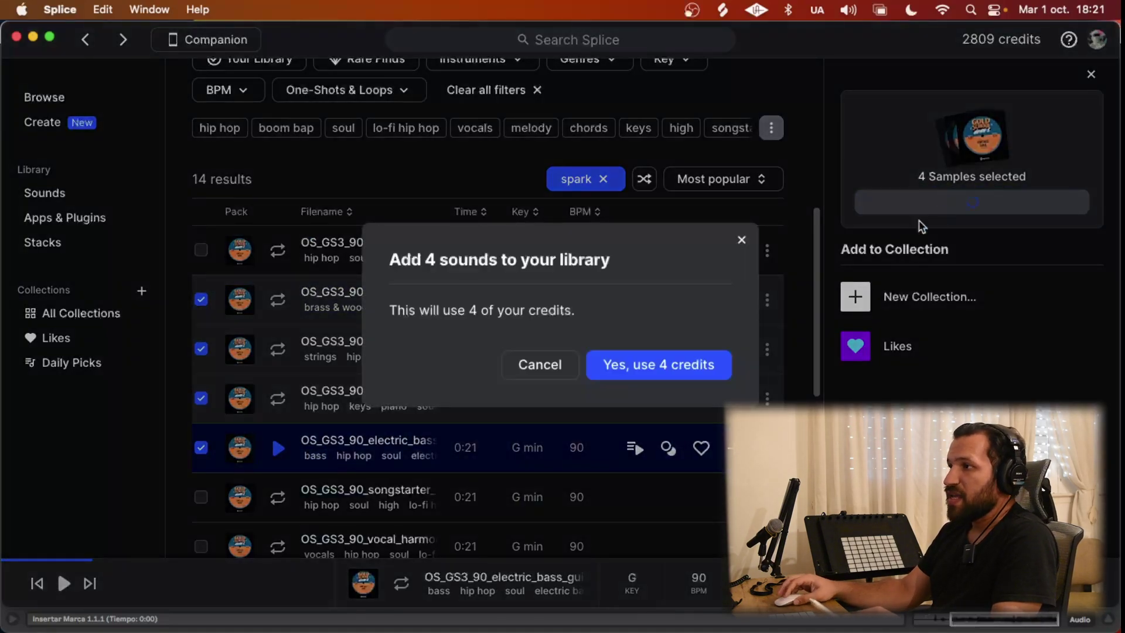
double_click(474, 312)
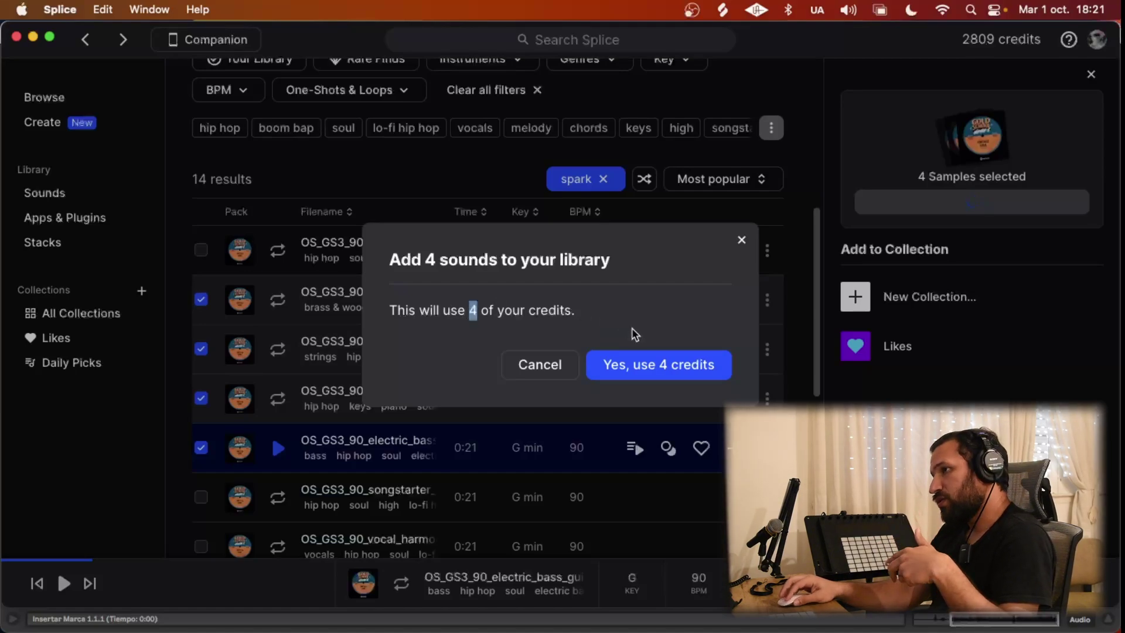
left_click(660, 372)
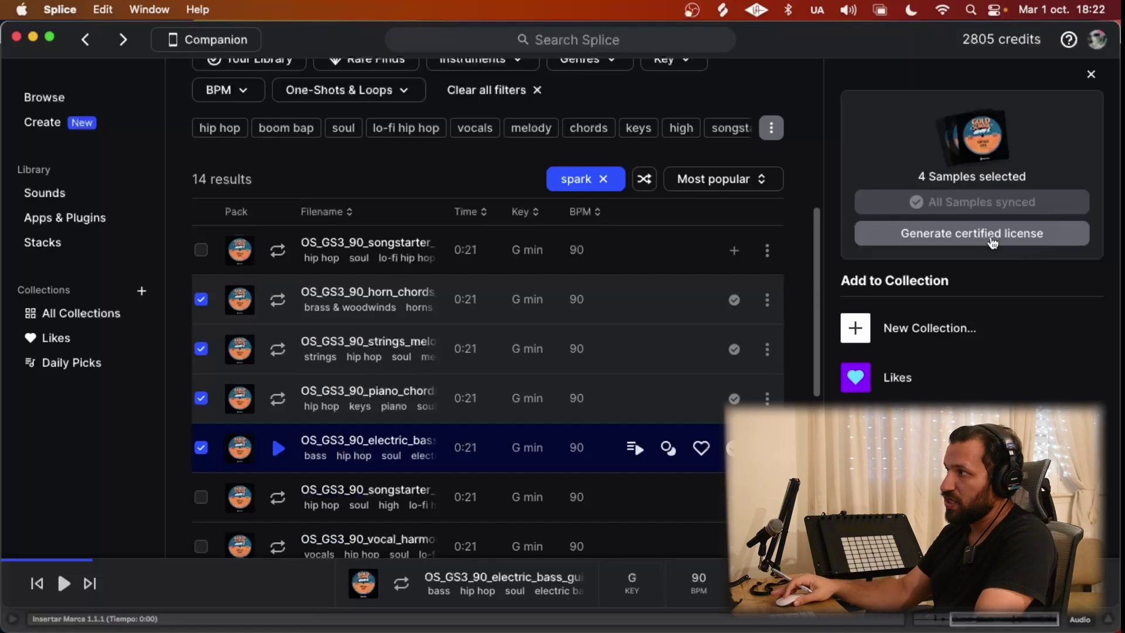
- Generate a certified license for the four samples with the full legal name and artist name filled in, and close the finished license dialog
left_click(1010, 240)
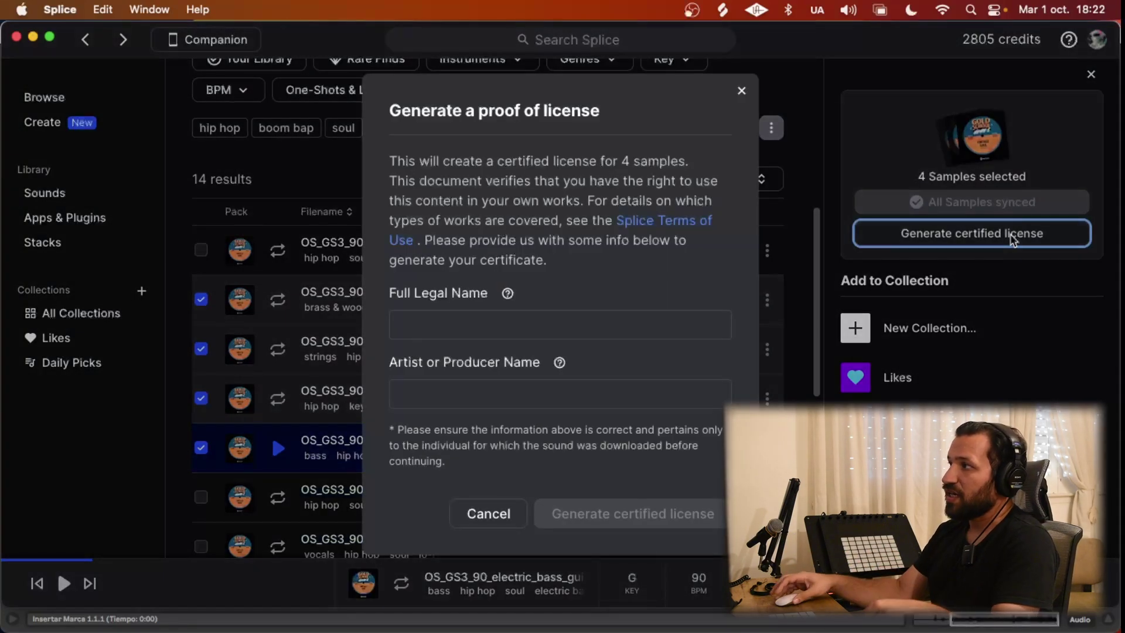
left_click(641, 327)
type("Sebastian")
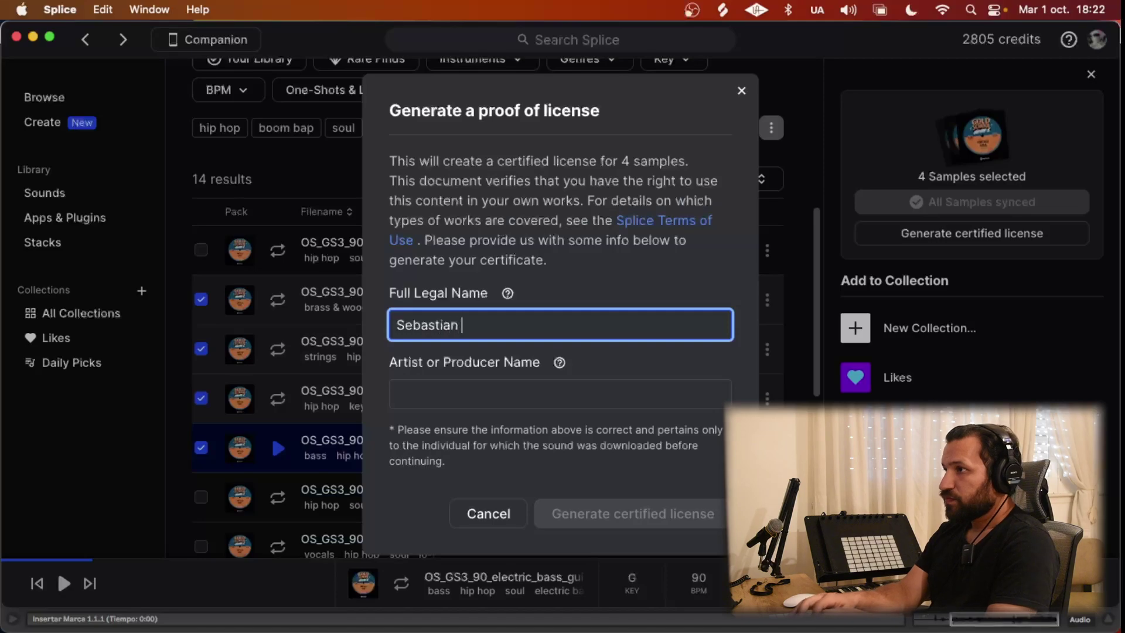
type(" Nahuel Fahey")
key("Tab")
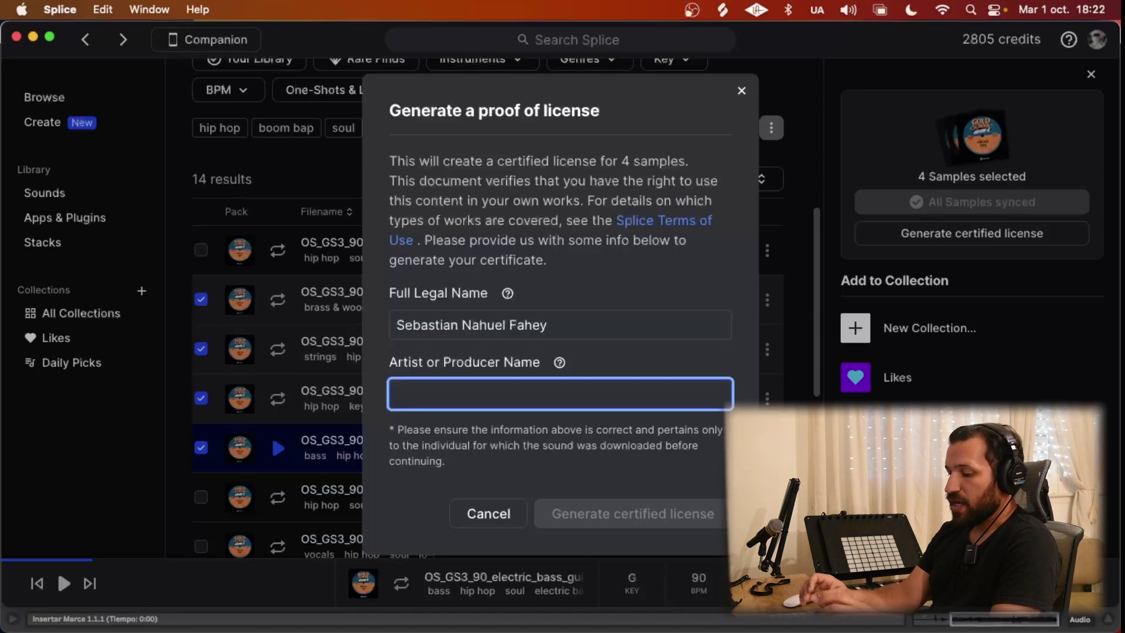
type("Cross")
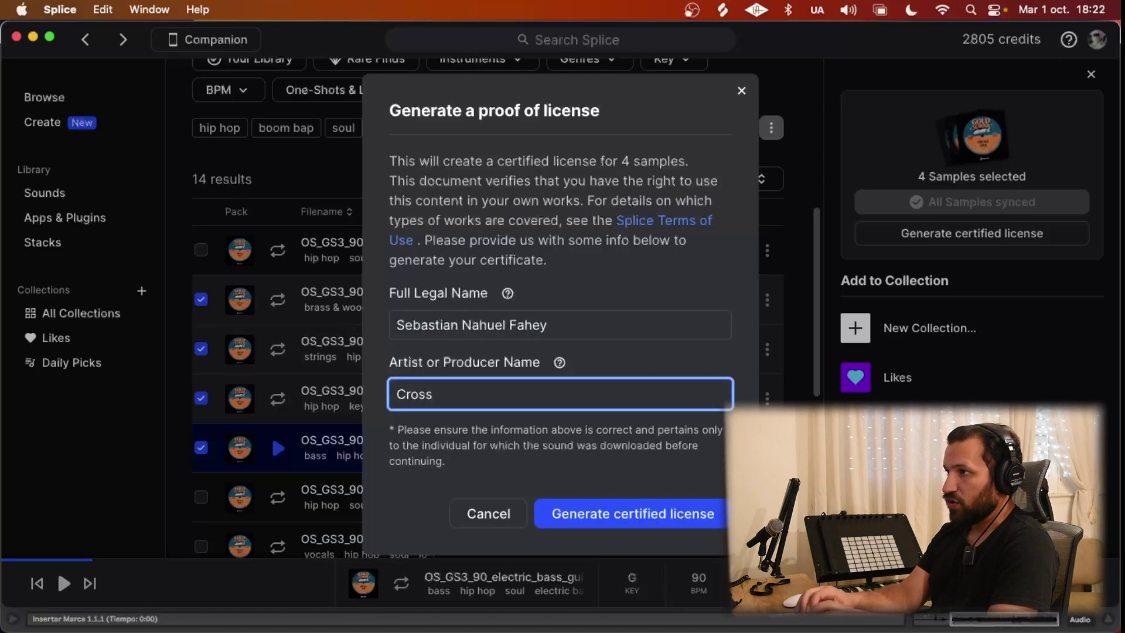
type("wa")
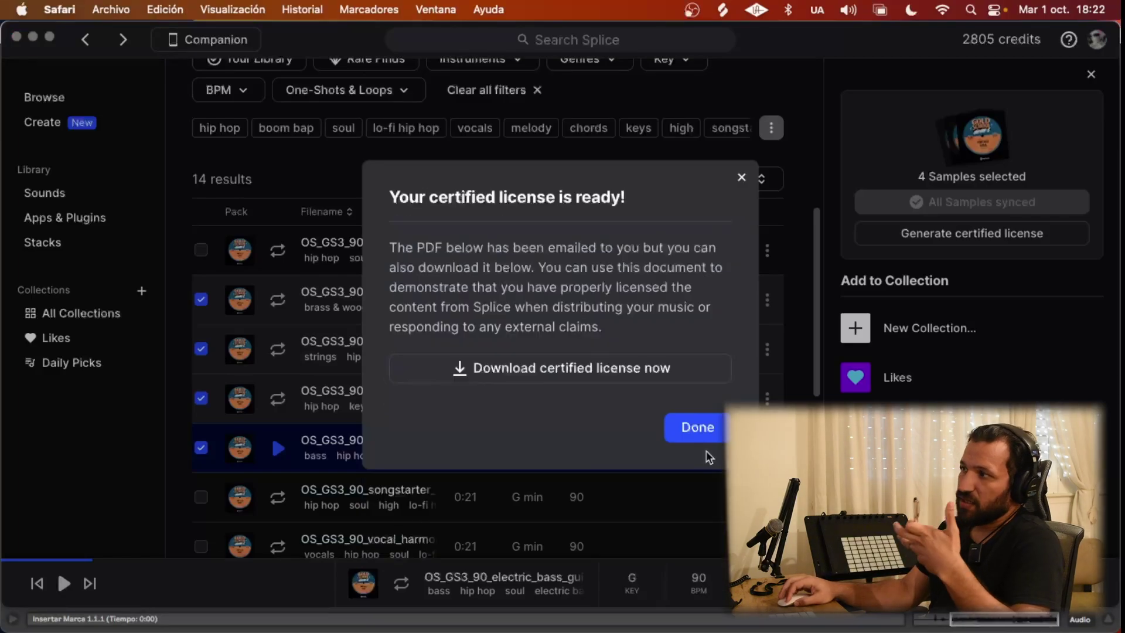
left_click(707, 431)
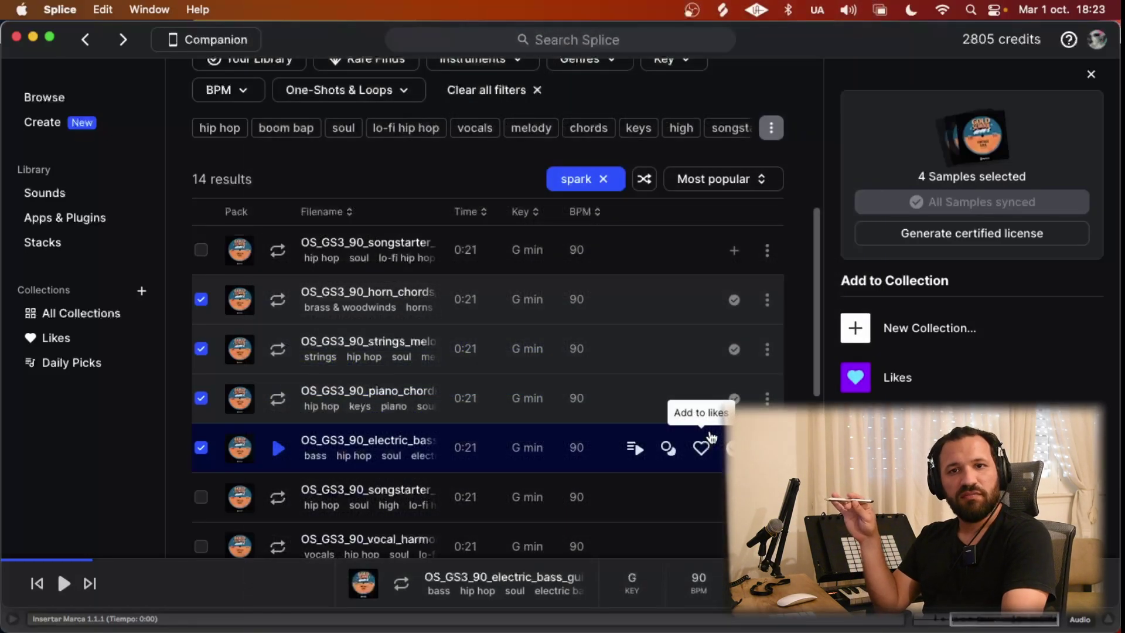
- Clear the selection of the four samples and show the horn chords spark sample's enclosing folder in Finder, returning to Splice
scroll(569, 441, "down", 2)
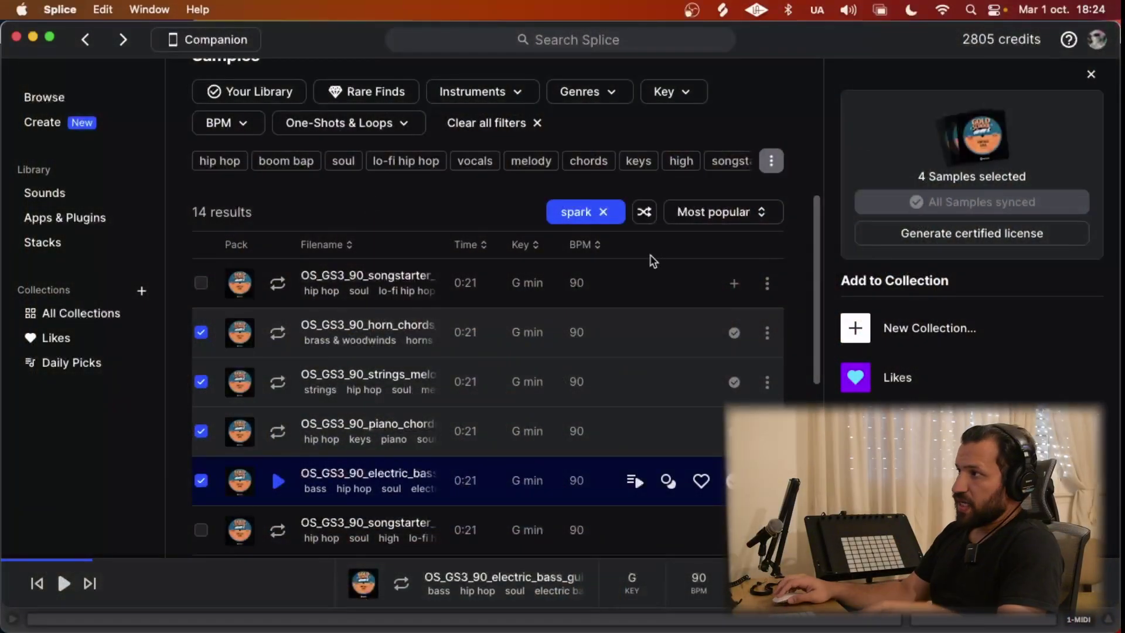
left_click(1091, 74)
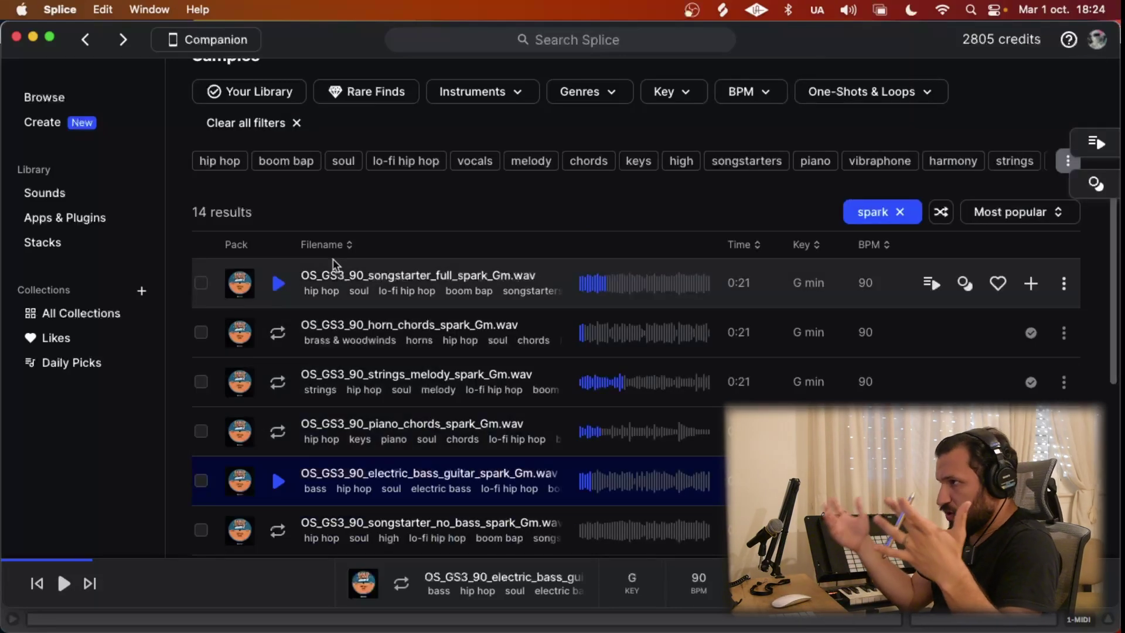
left_click(1064, 333)
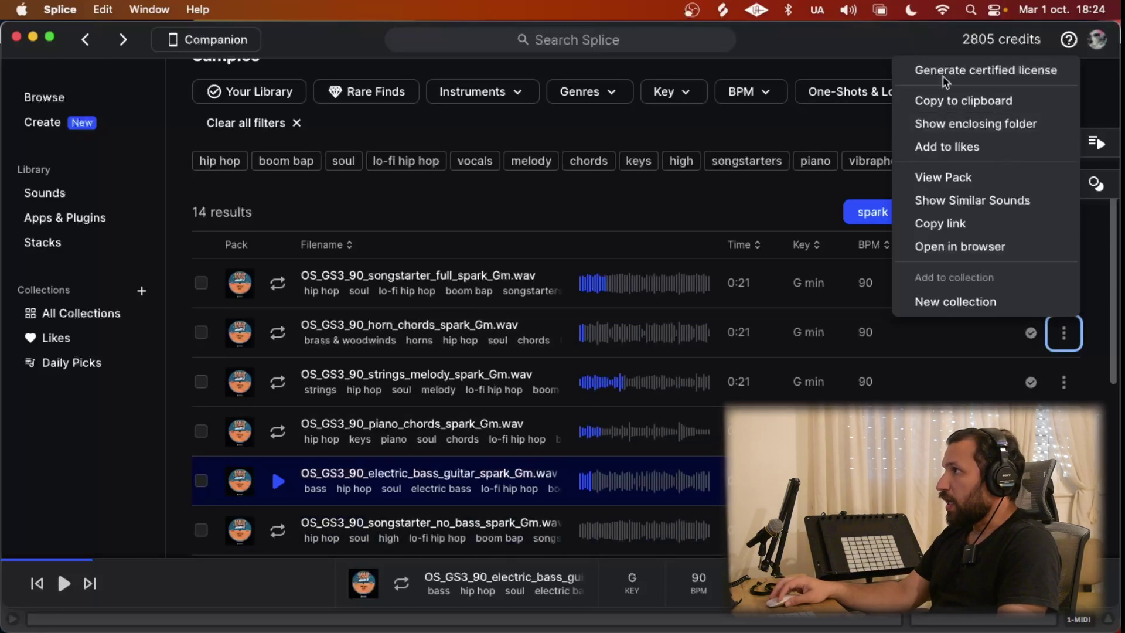
left_click(971, 125)
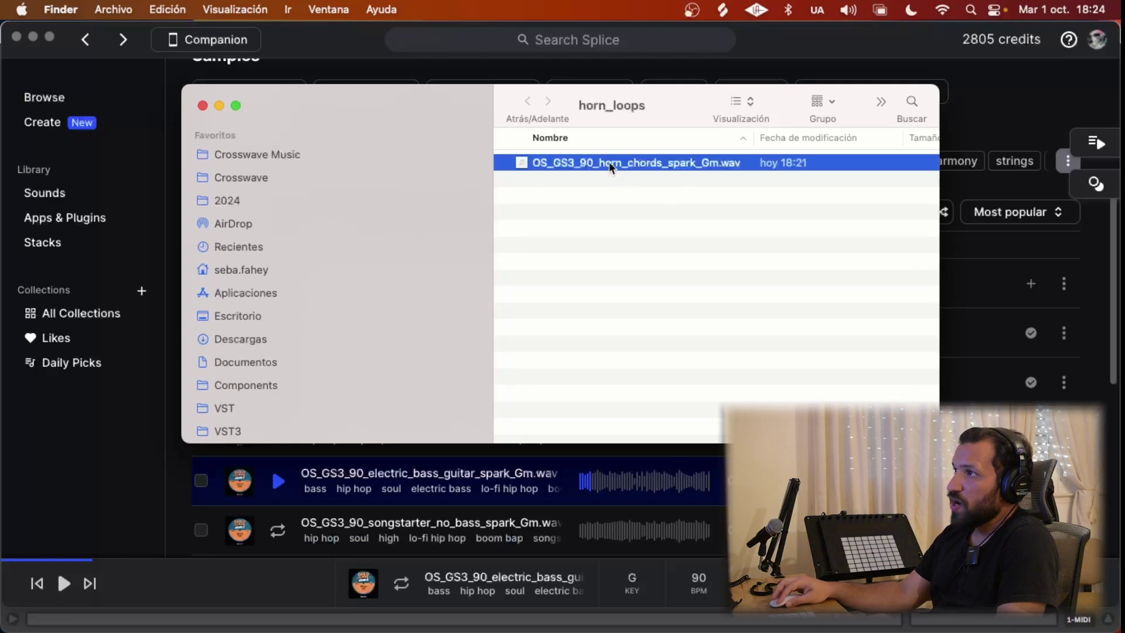
scroll(610, 164, "right", 2)
scroll(612, 164, "left", 2)
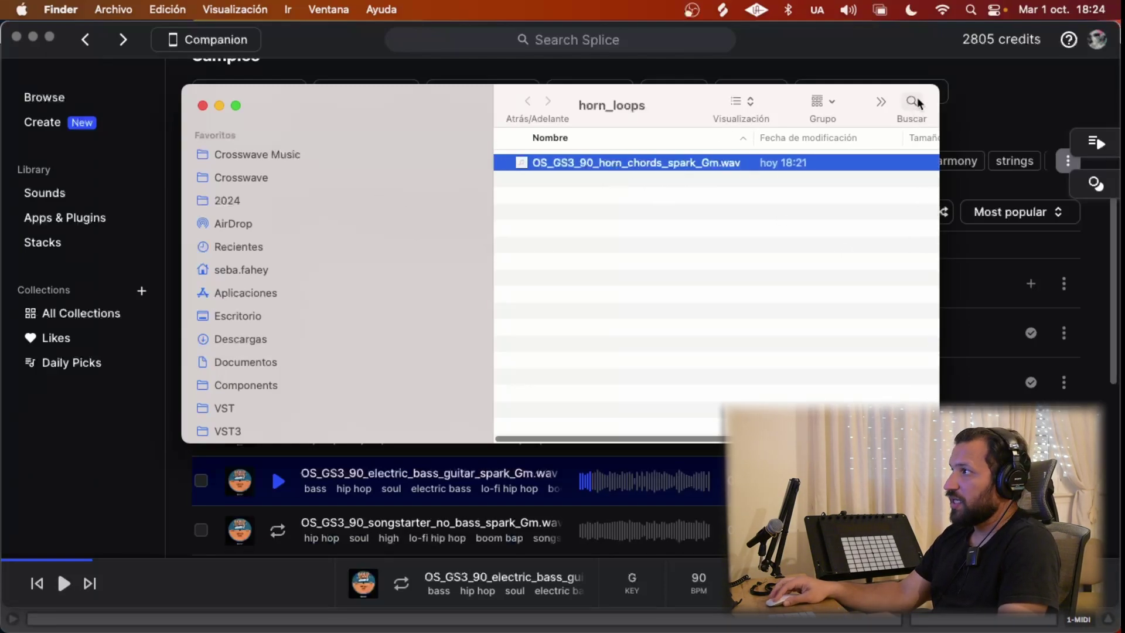
left_click(989, 101)
- Copy the horn chords spark sample to the clipboard and paste it at the start of the first track in Ableton Live
left_click(1064, 286)
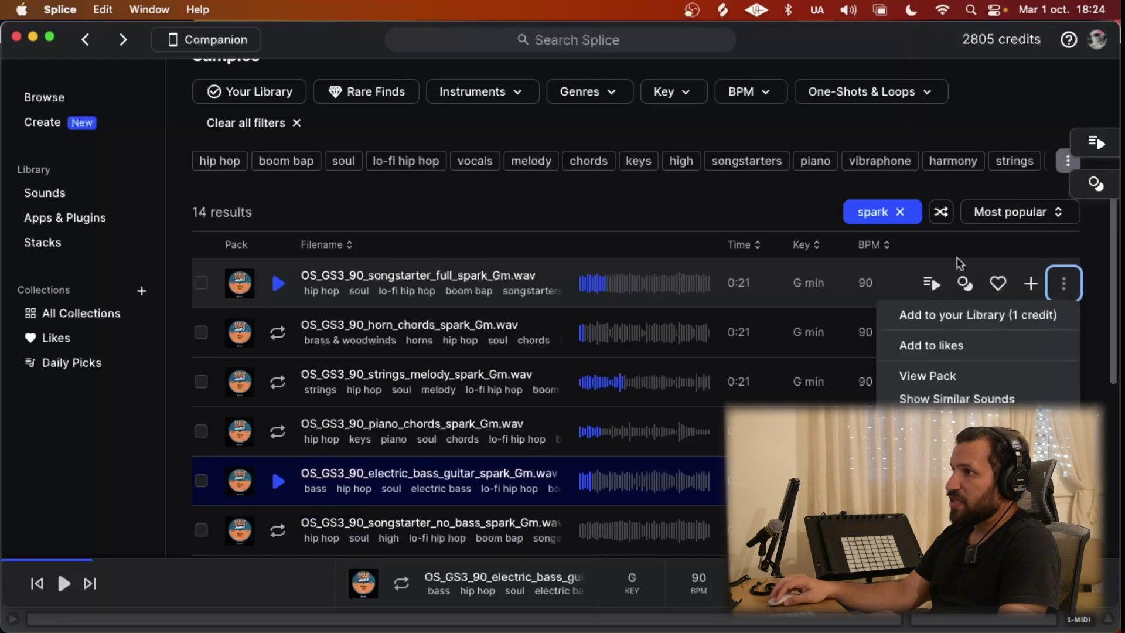
left_click(679, 218)
left_click(1064, 334)
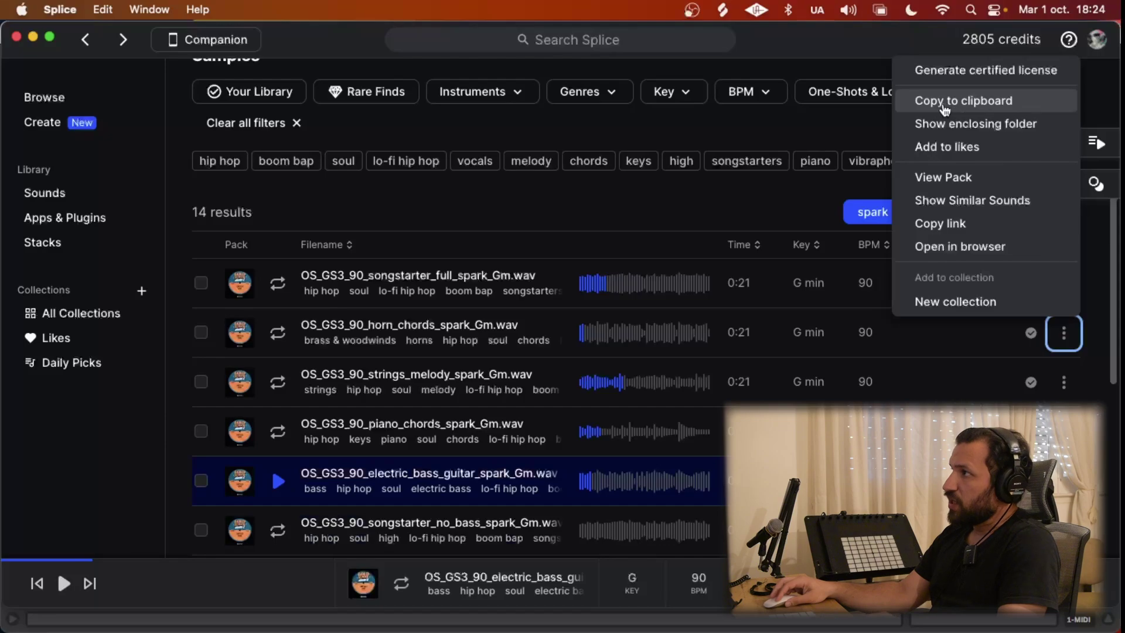
left_click(1004, 107)
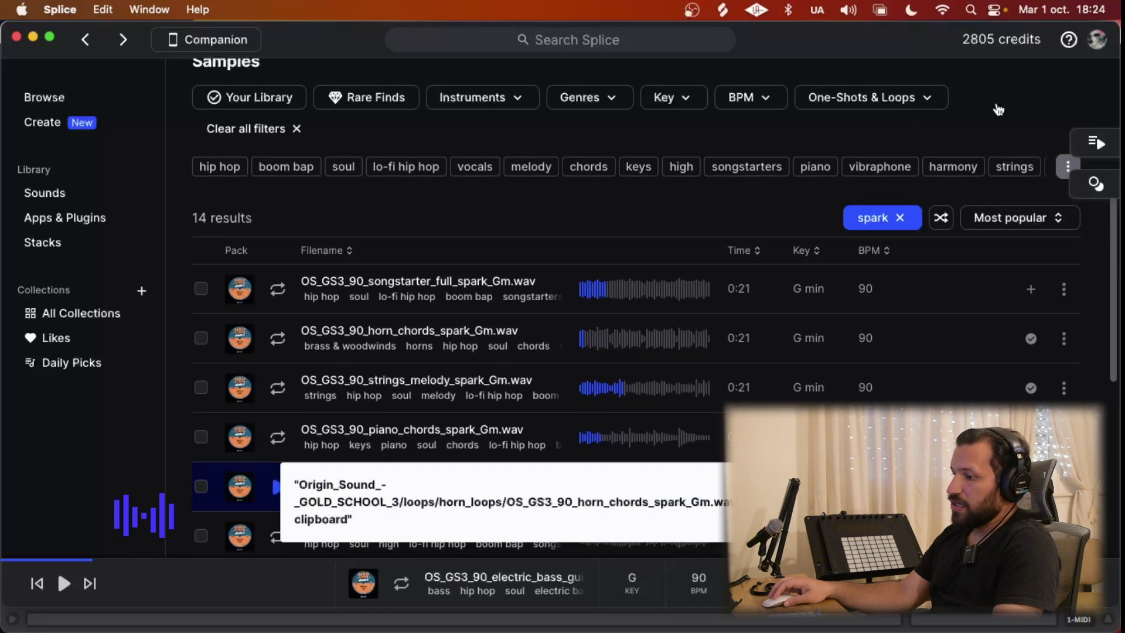
key("super+Tab")
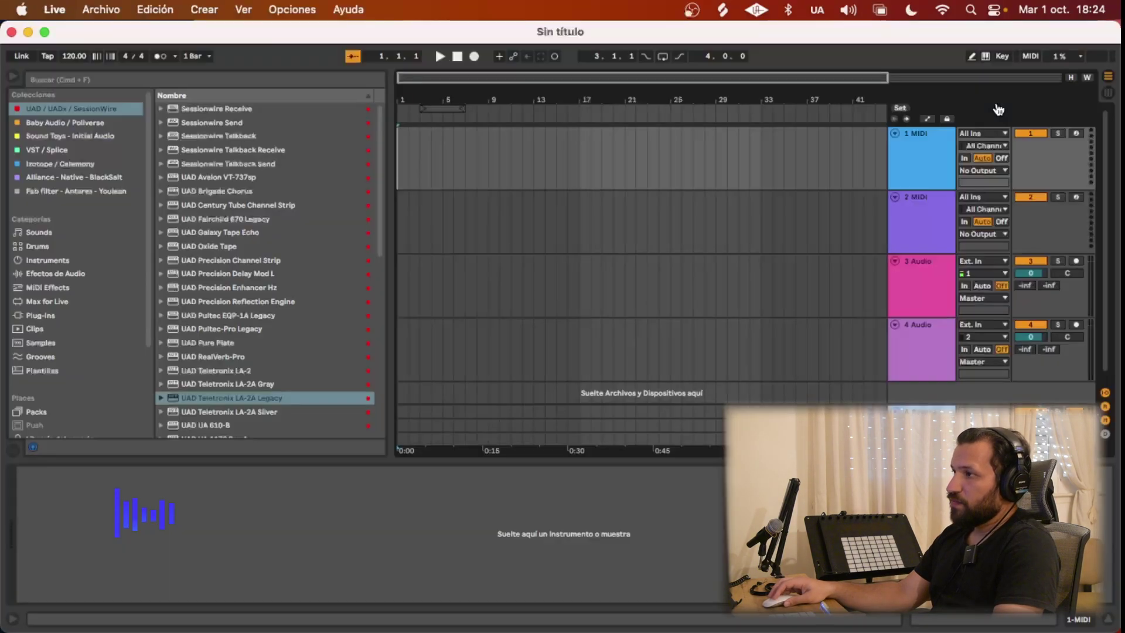
right_click(399, 147)
left_click(412, 152)
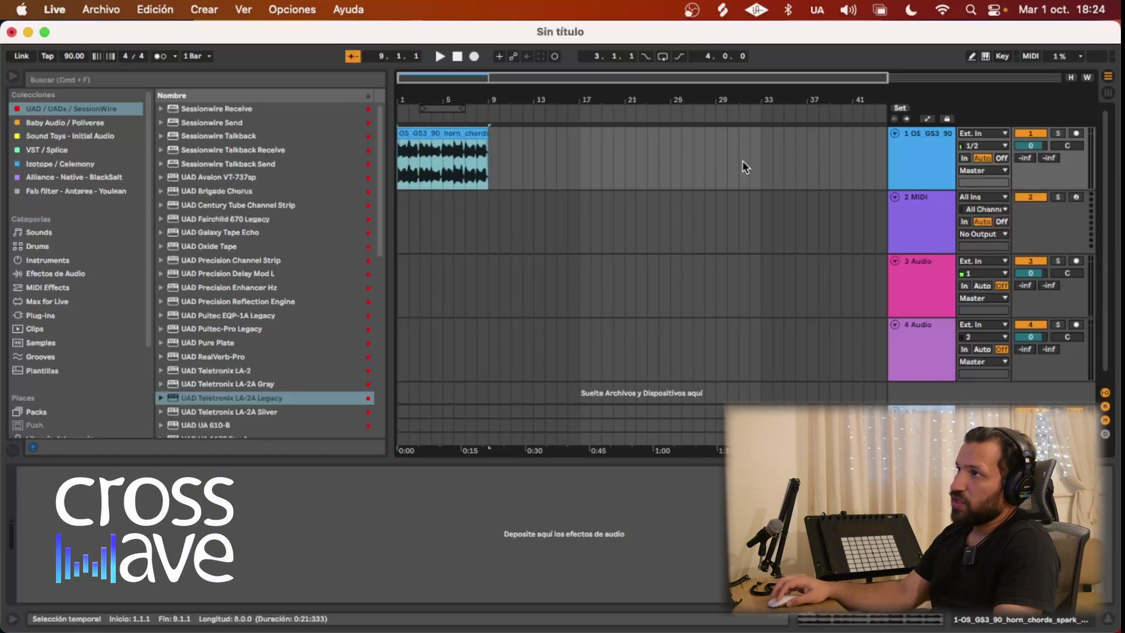
- Rename the horn chords track as HORNS
left_click(916, 167)
key("super+r")
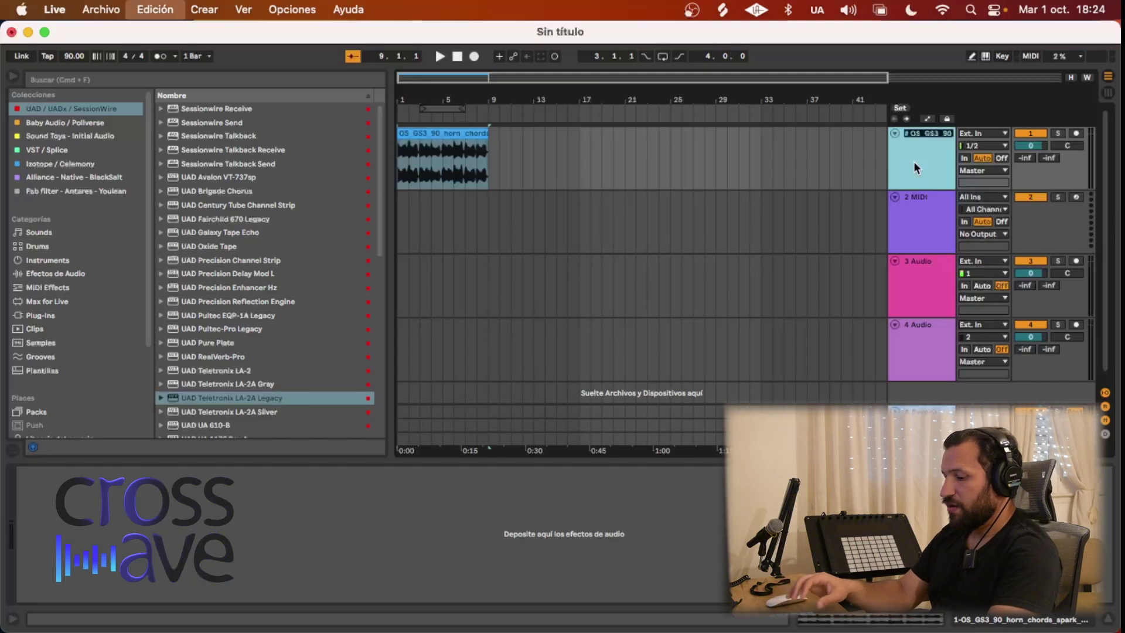
type("HORNS")
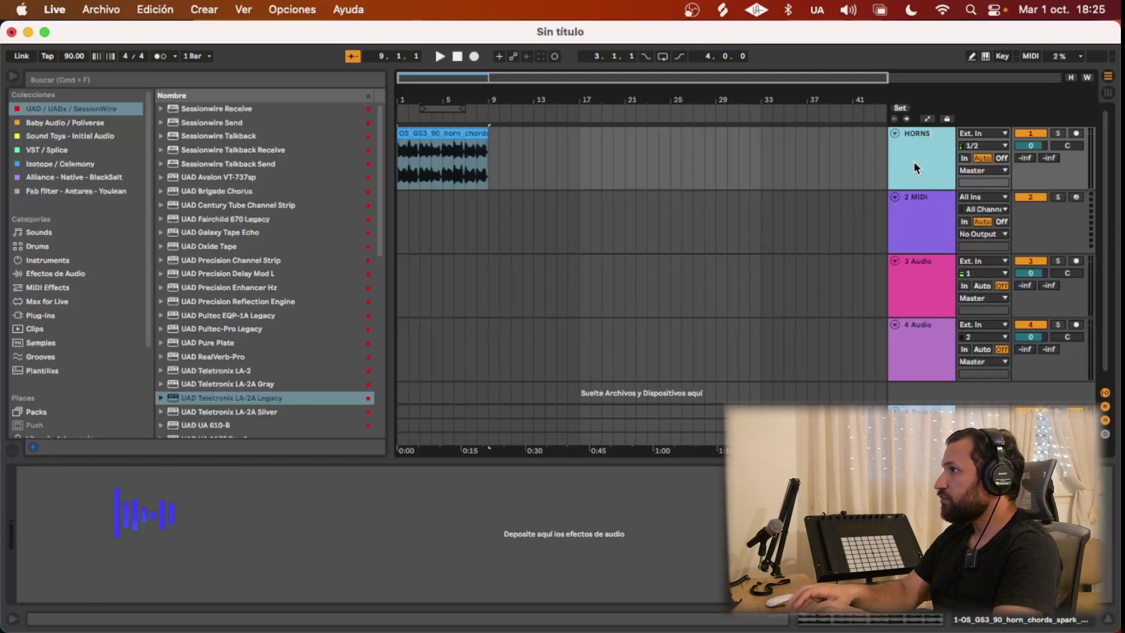
key("Return")
- Copy the strings melody spark sample from Splice and paste it at the start of the second track in Live
key("super+Tab")
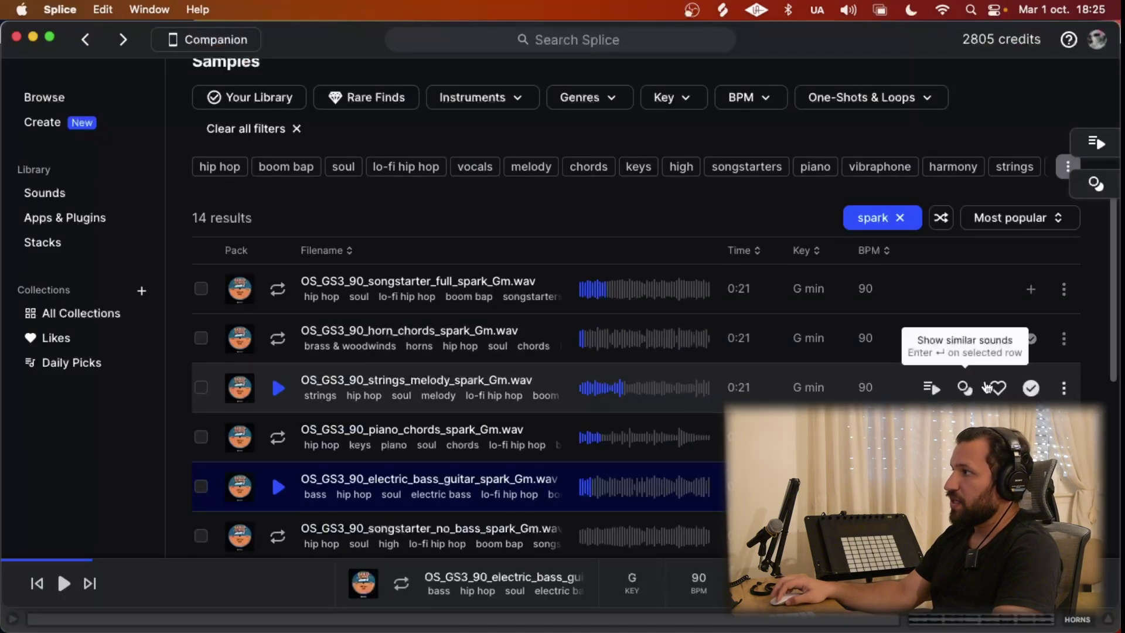
left_click(1064, 388)
left_click(999, 155)
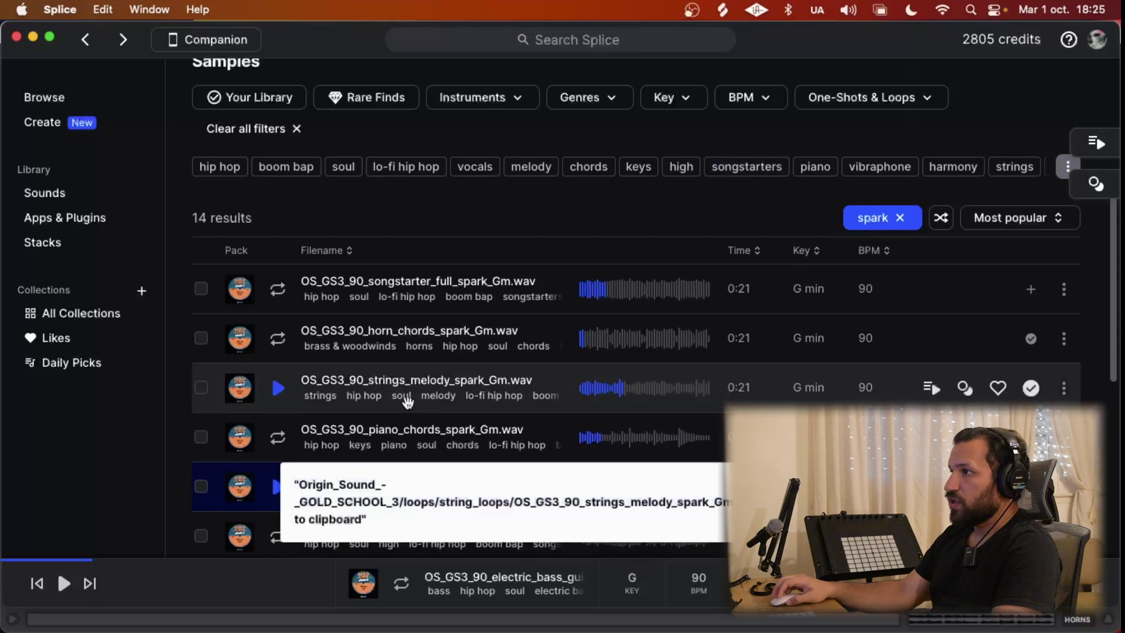
key("super+Tab")
left_click(402, 244)
key("super+v")
- Rename the strings melody track as STRINGS
left_click(916, 226)
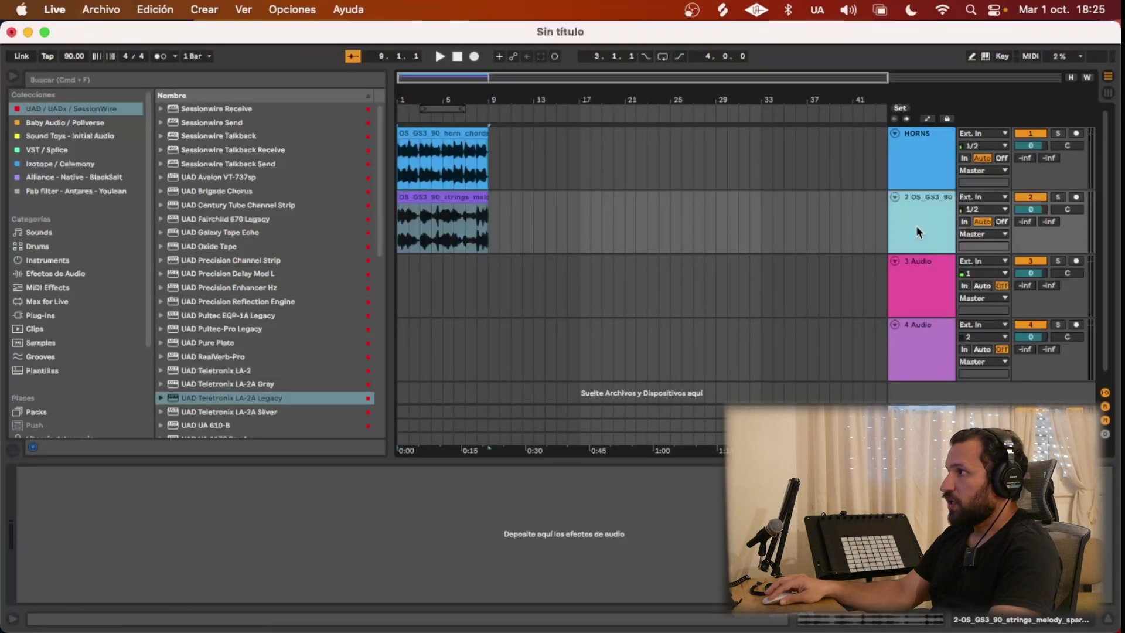
key("super+r")
type("STR")
- Copy the piano chords spark sample from Splice and paste it at the start of the third track in Live
key("super+Tab")
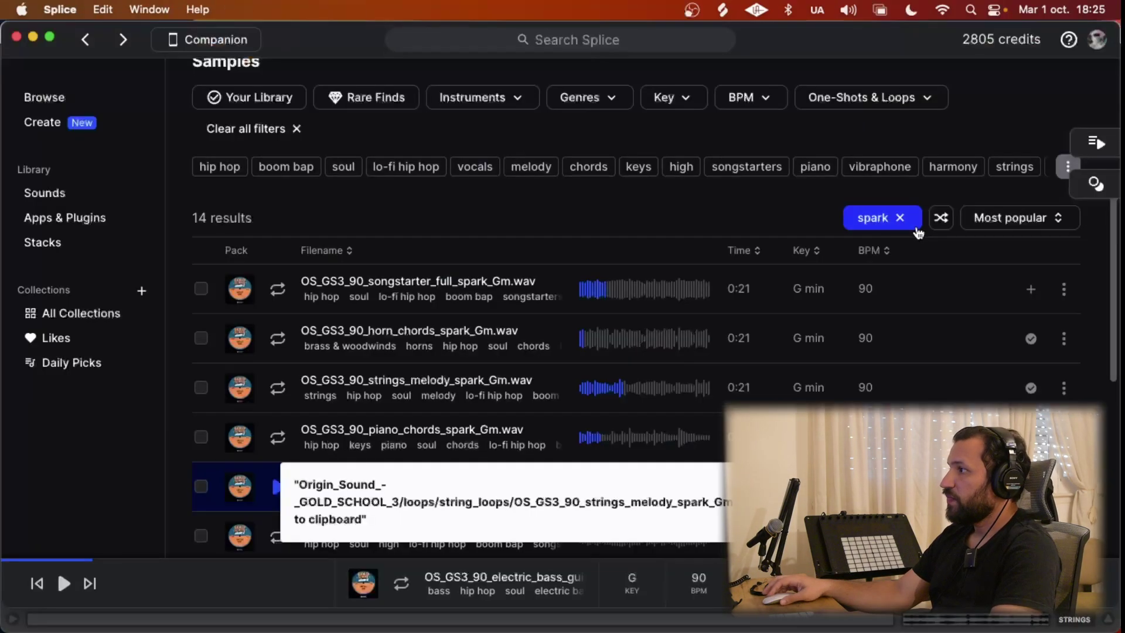
left_click(1065, 437)
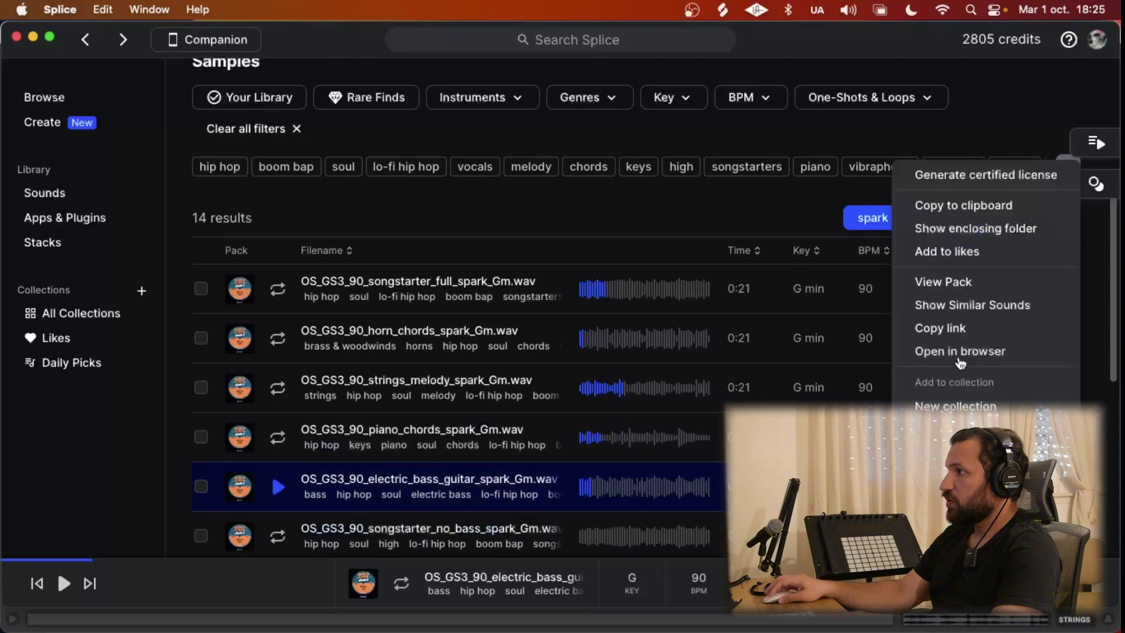
left_click(962, 205)
key("super+Tab")
left_click(398, 273)
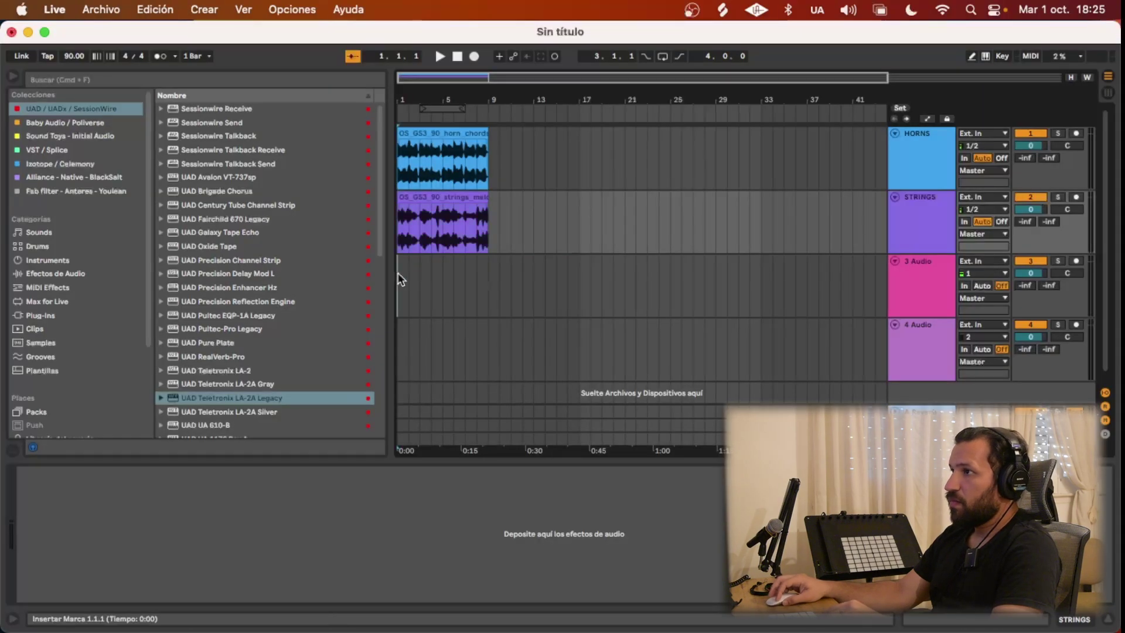
key("super+v")
- Return to Splice and open the options of the electric bass guitar spark sample
key("super+Tab")
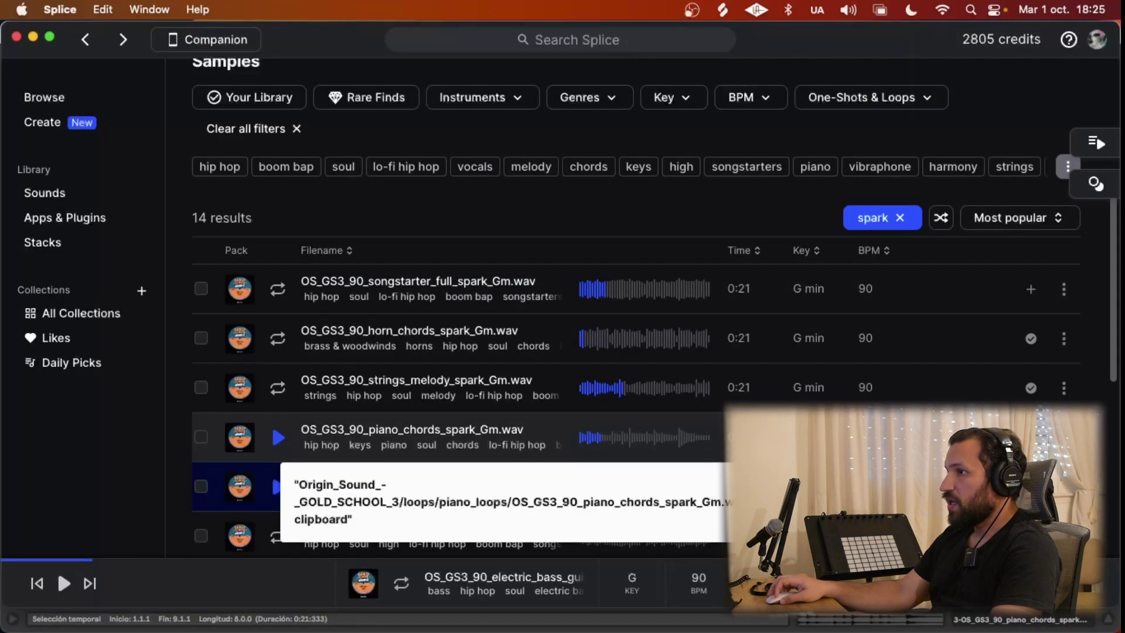
scroll(410, 437, "down", 2)
left_click(1064, 420)
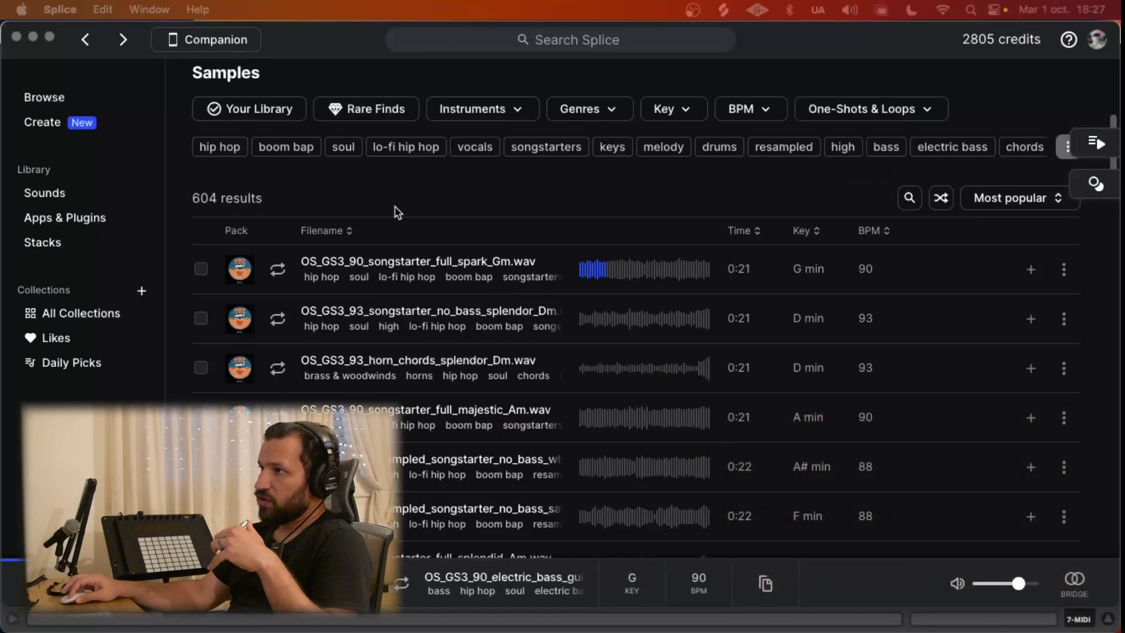
left_click(402, 210)
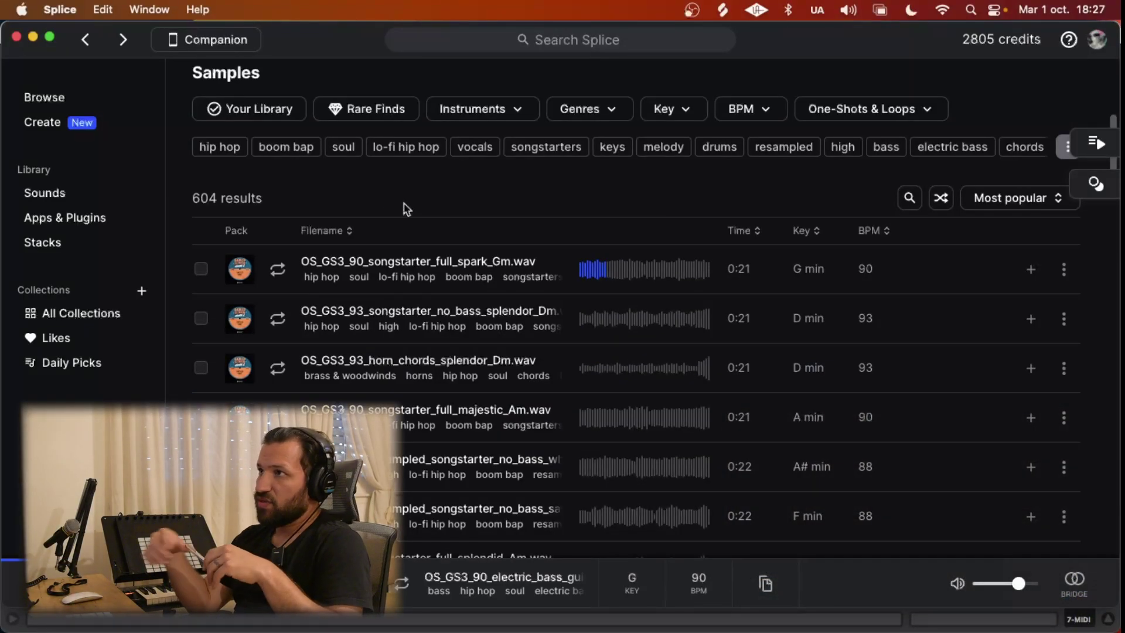
left_click_drag(344, 36, 322, 80)
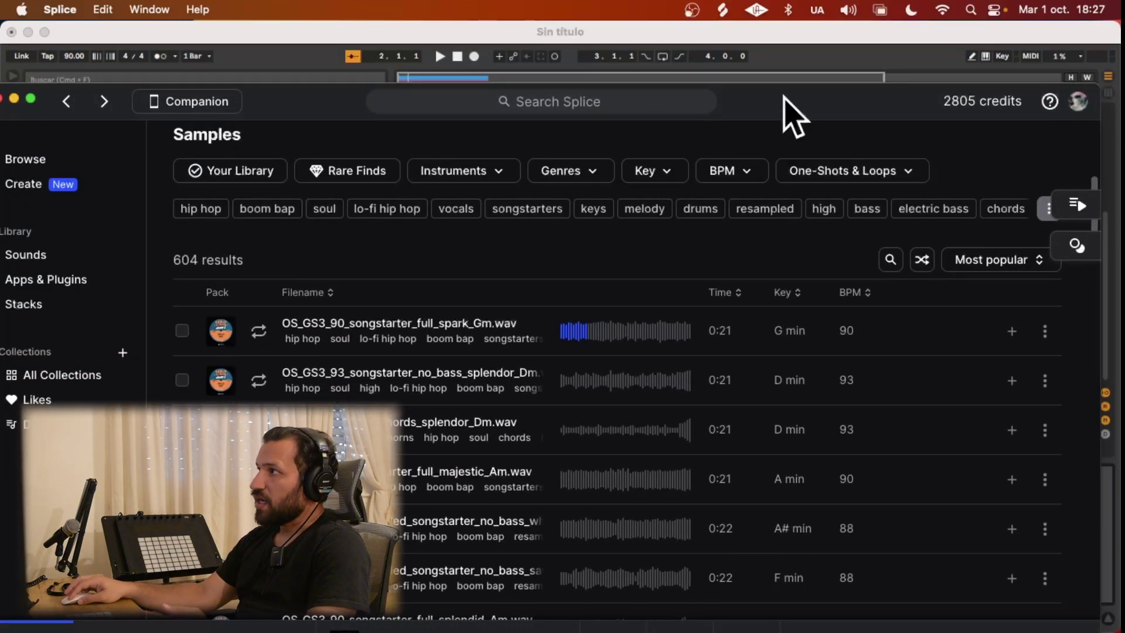
left_click_drag(794, 116, 793, 68)
left_click_drag(886, 78, 859, 48)
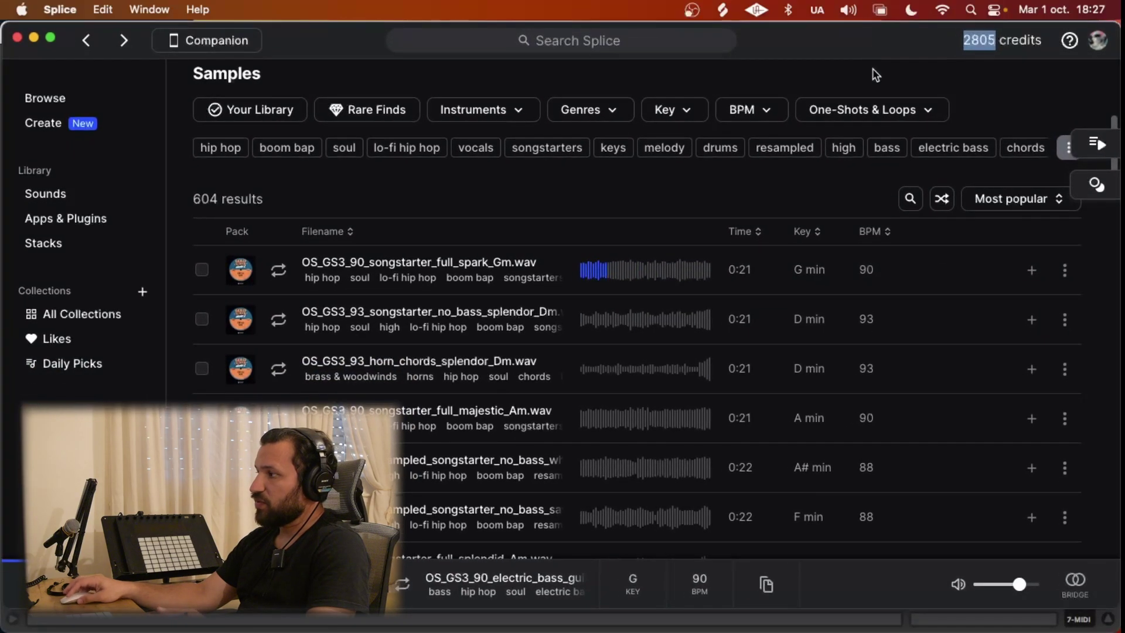
- Enable Bridge in Splice and load the Splice Bridge plugin onto the empty 7 MIDI track in Live
left_click(1066, 582)
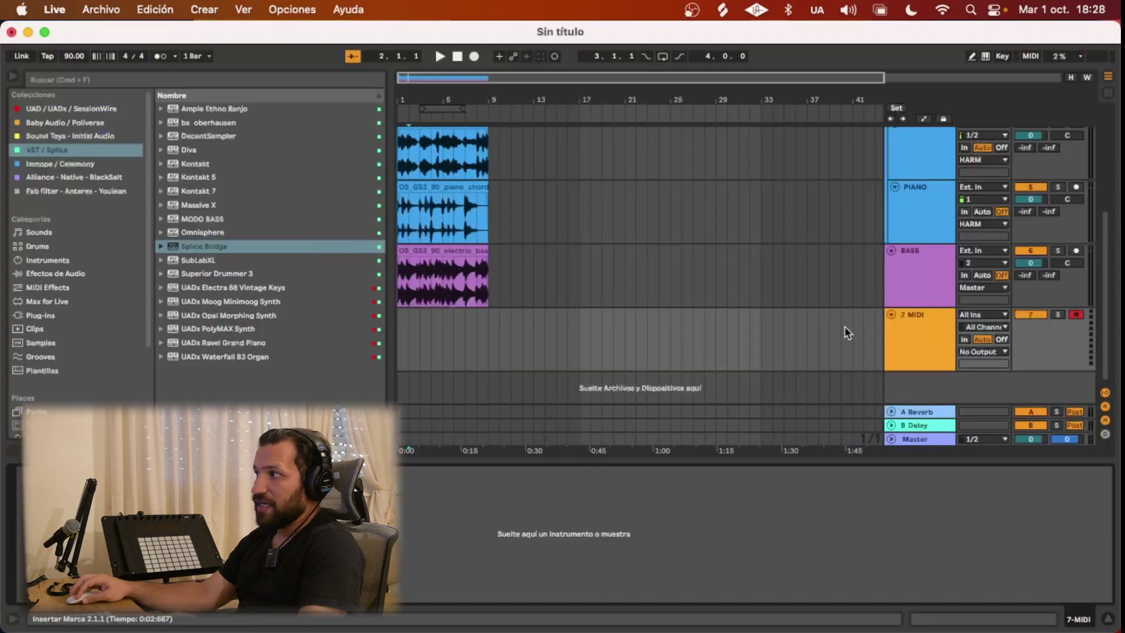
left_click(901, 335)
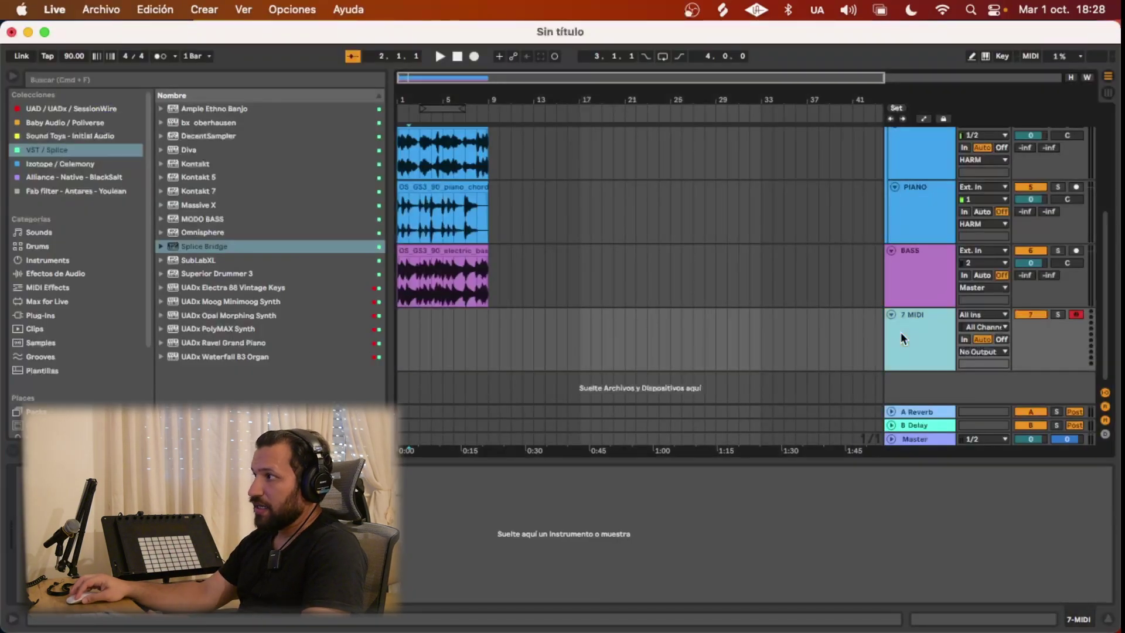
left_click(230, 247)
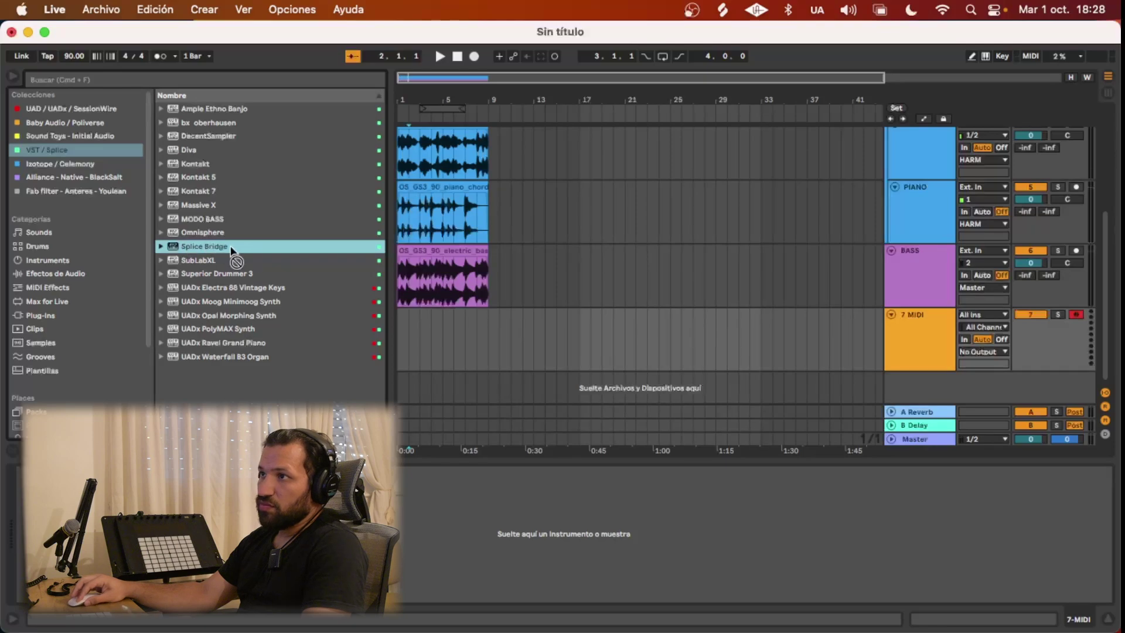
left_click_drag(410, 349, 410, 344)
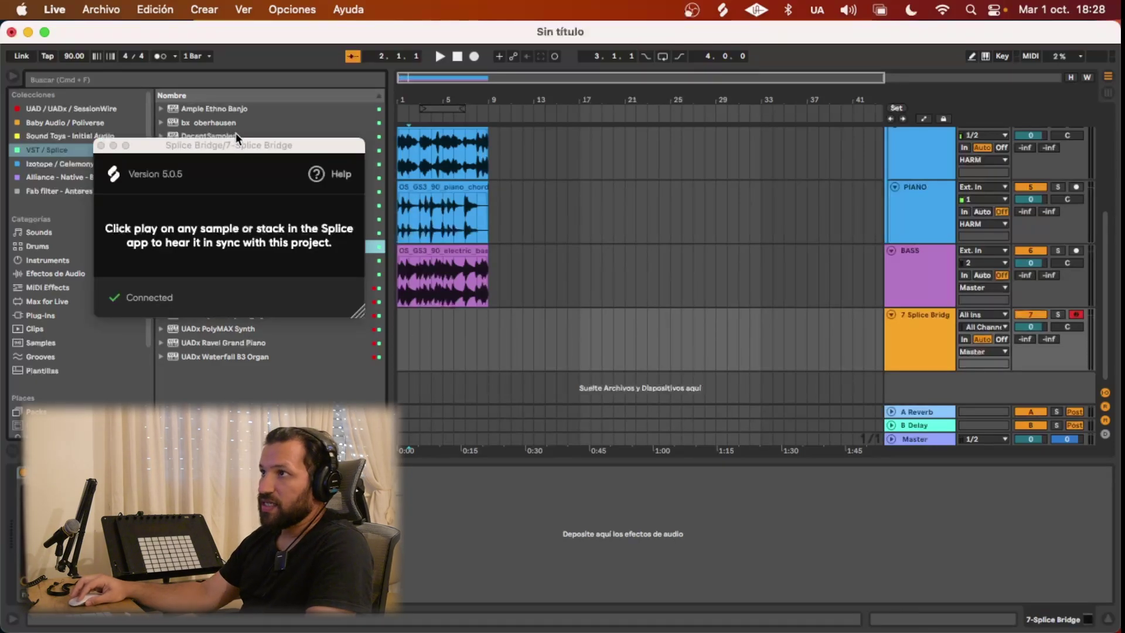
left_click_drag(235, 133, 229, 168)
- Select the range from bar 1 to bar 9 on the Splice Bridge track and loop it
left_click(400, 324)
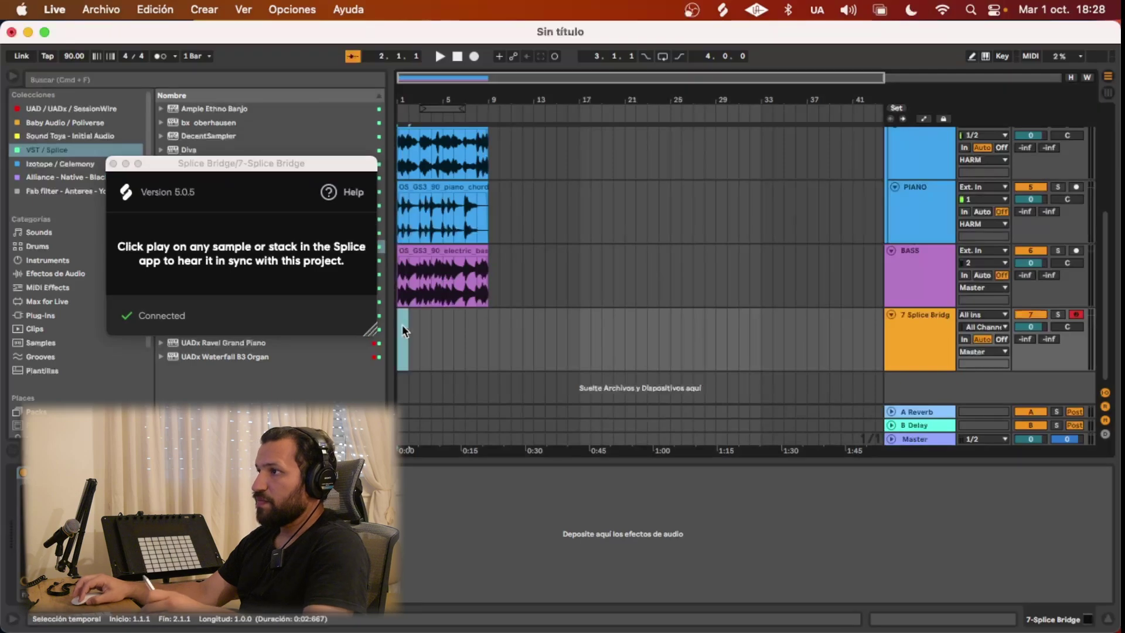
left_click_drag(402, 325, 479, 339)
key("super+l")
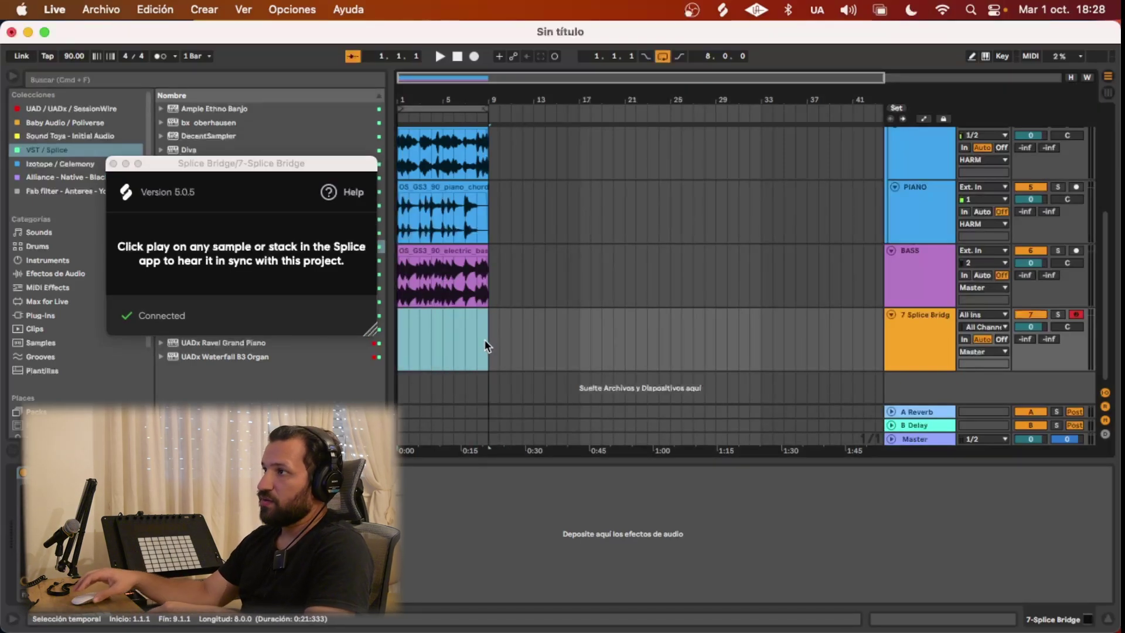
- Play the looped stems from the start and lower the master track volume to about -8.8 dB
left_click(402, 348)
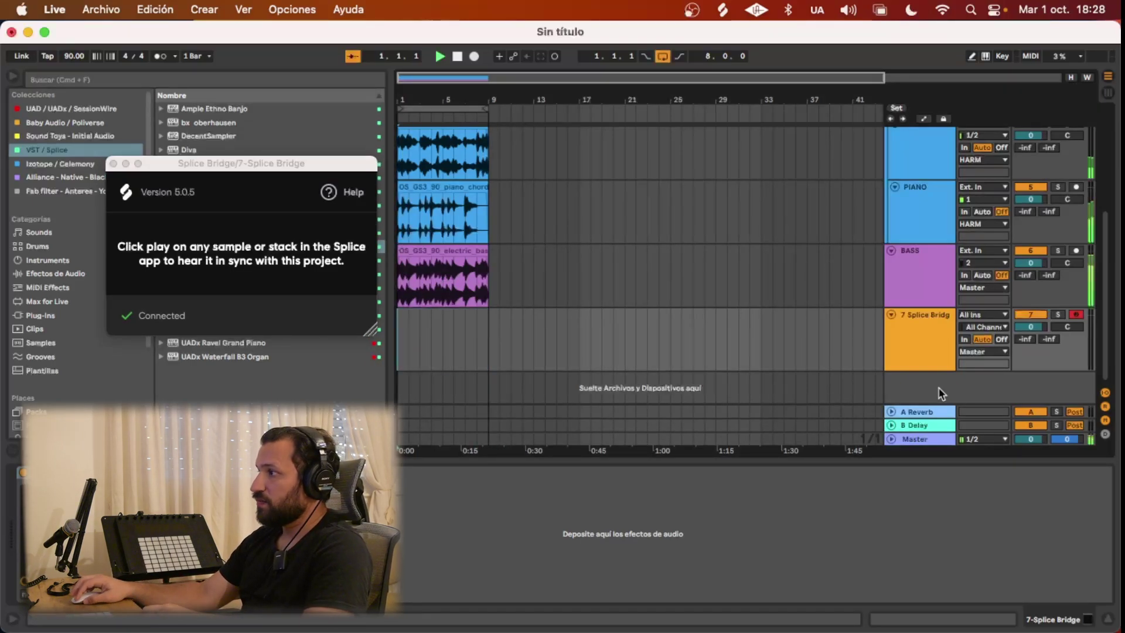
left_click_drag(1021, 441, 1021, 463)
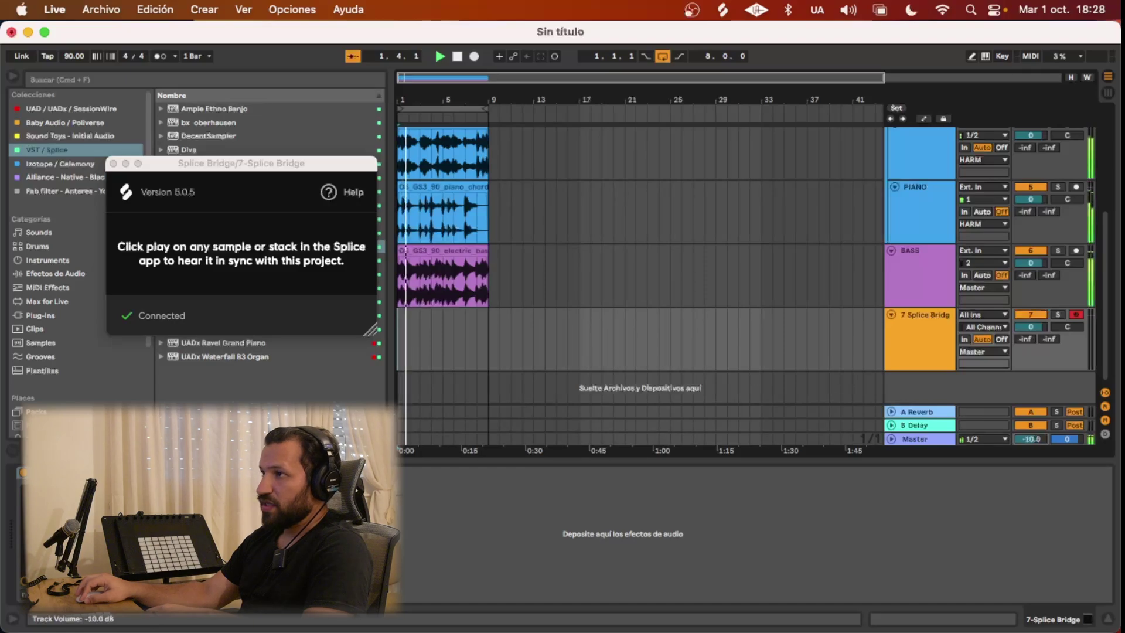
scroll(620, 300, "up", 3)
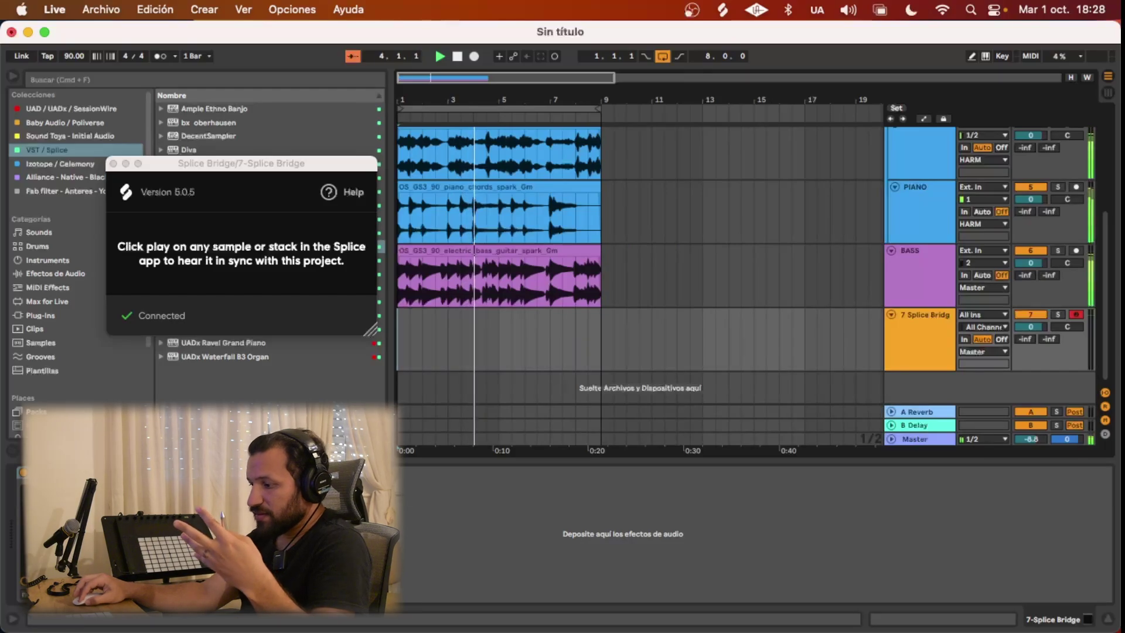
- Switch to Splice, dismiss the Bridge introduction tip and browse the GOLD SCHOOL 3 sample list
key("super+Tab")
scroll(460, 329, "down", 3)
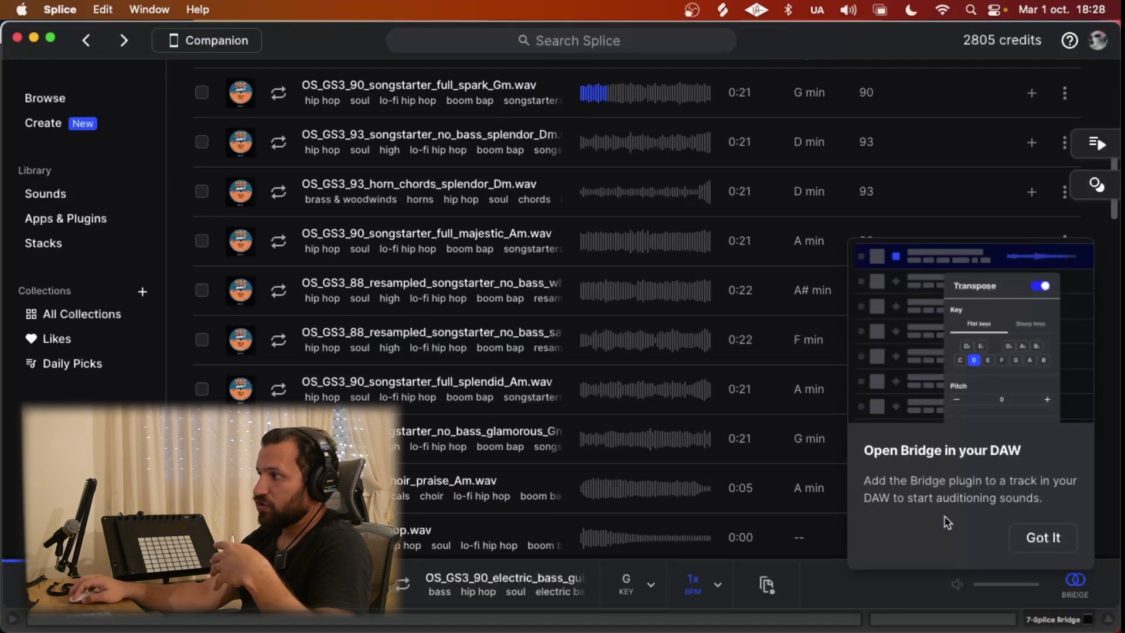
left_click(1043, 537)
scroll(360, 285, "down", 6)
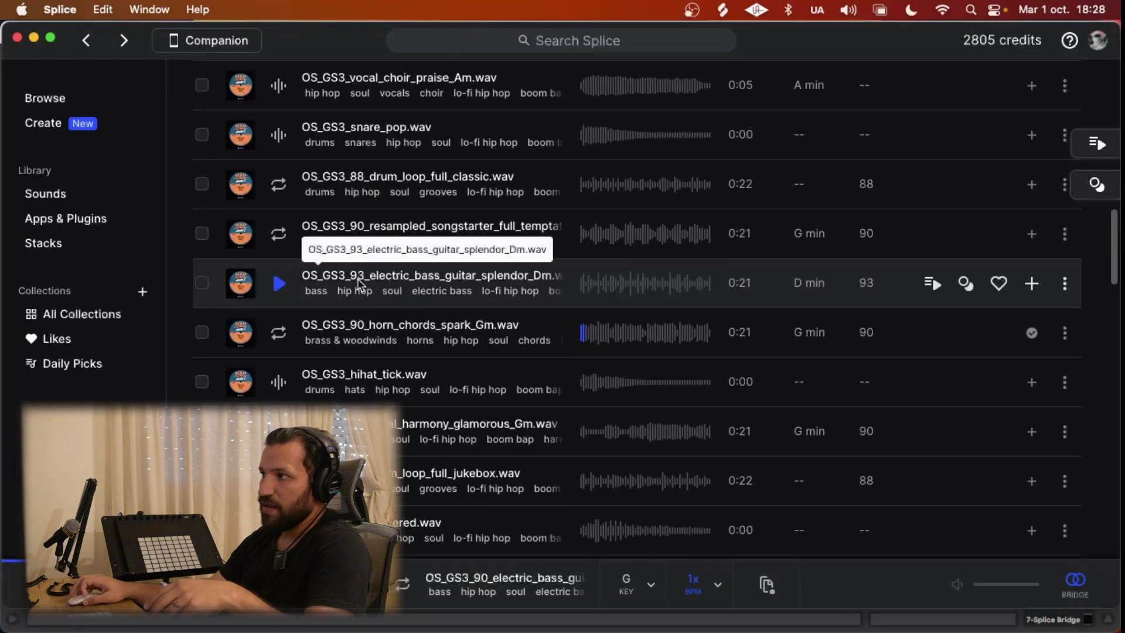
left_click(357, 288)
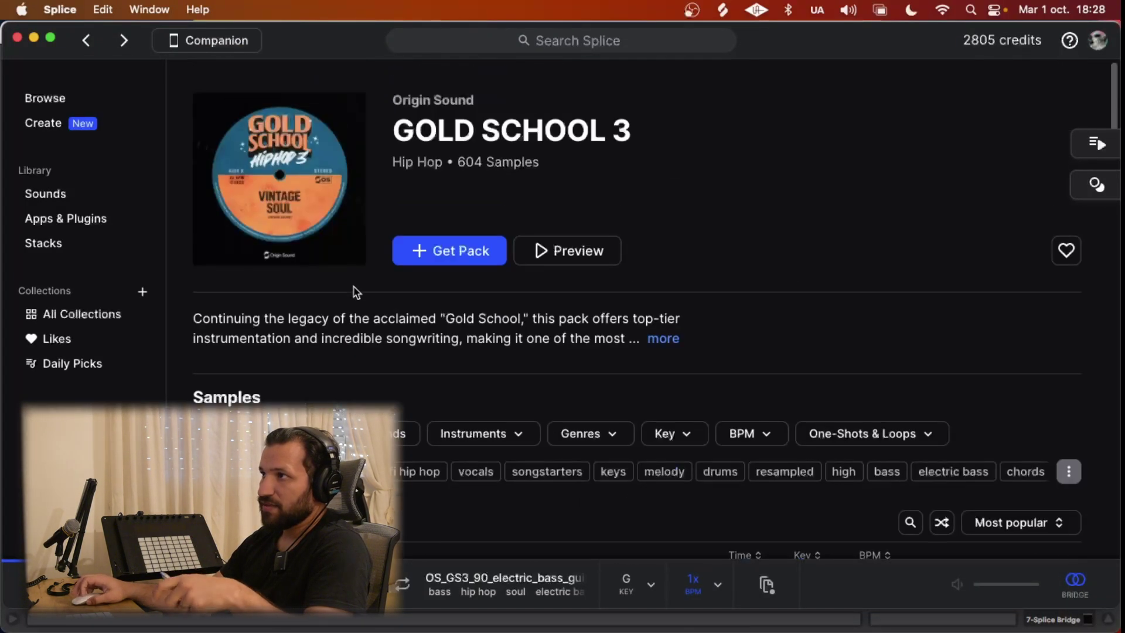
- Open the library's Sounds page and search the Splice catalogue for drums
left_click(59, 192)
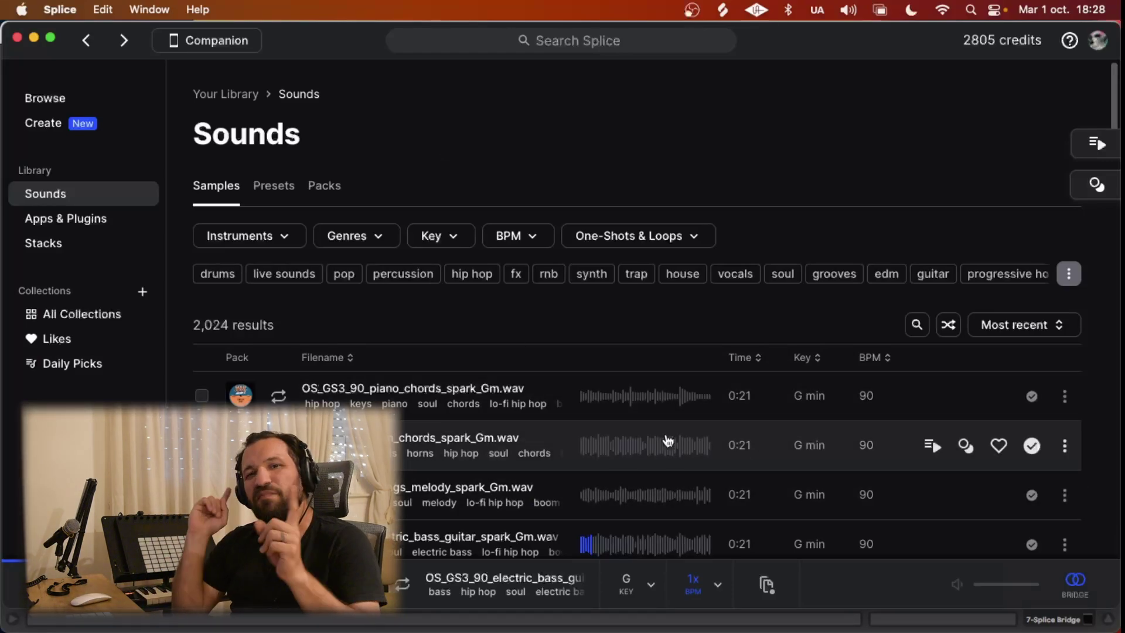
left_click(604, 38)
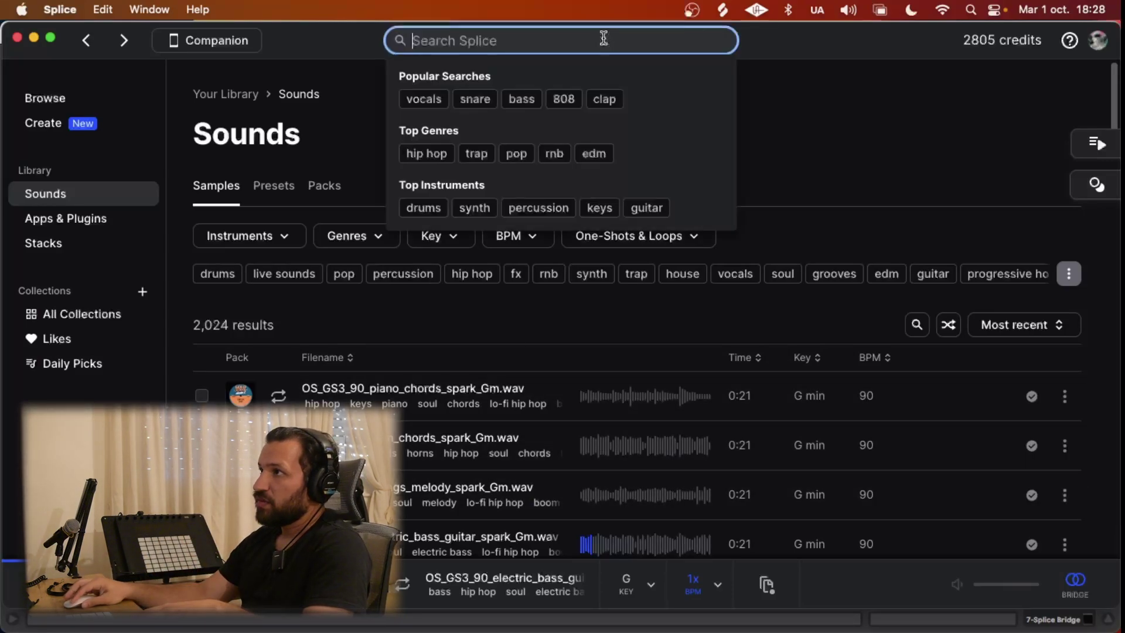
type("drums")
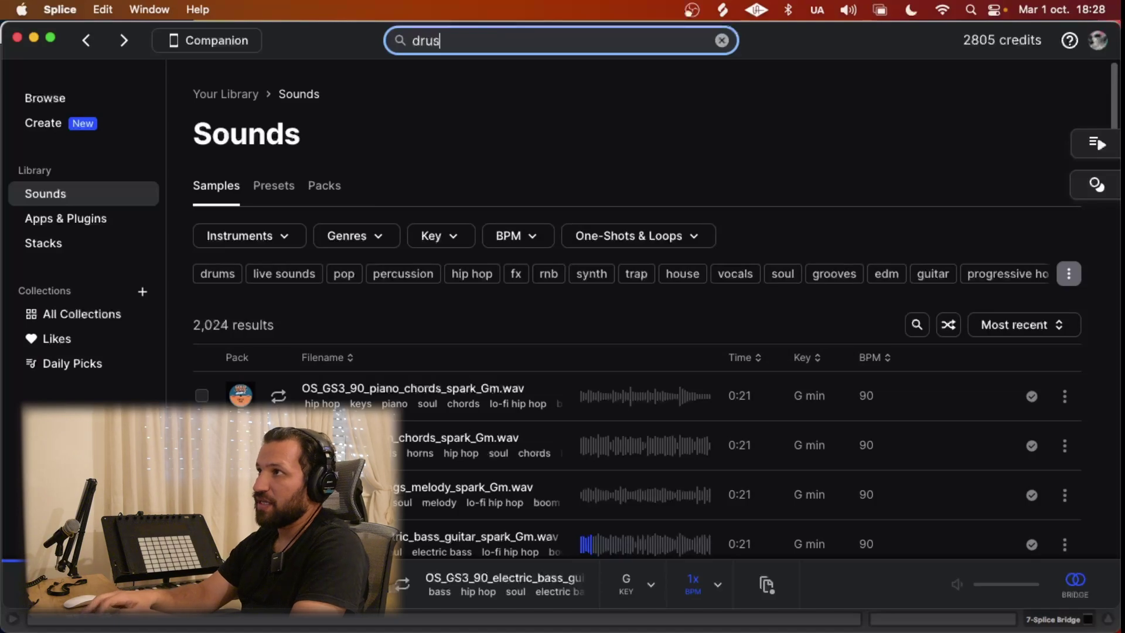
key("BackSpace")
type("ms")
key("Return")
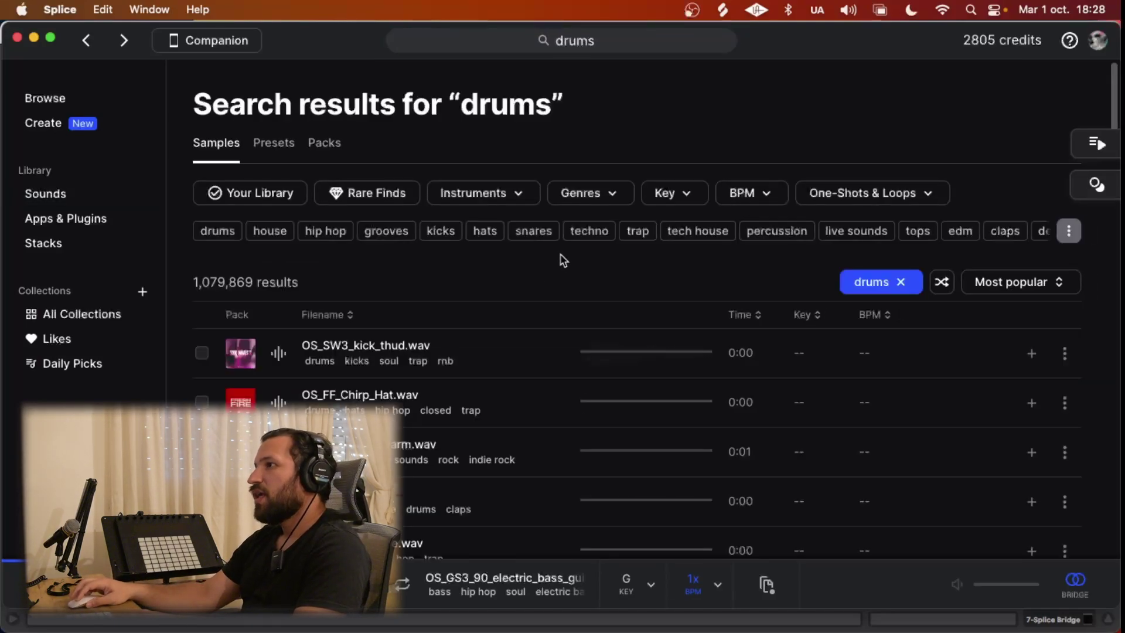
- Filter the drums results by the soul genre
left_click(583, 199)
scroll(613, 419, "down", 5)
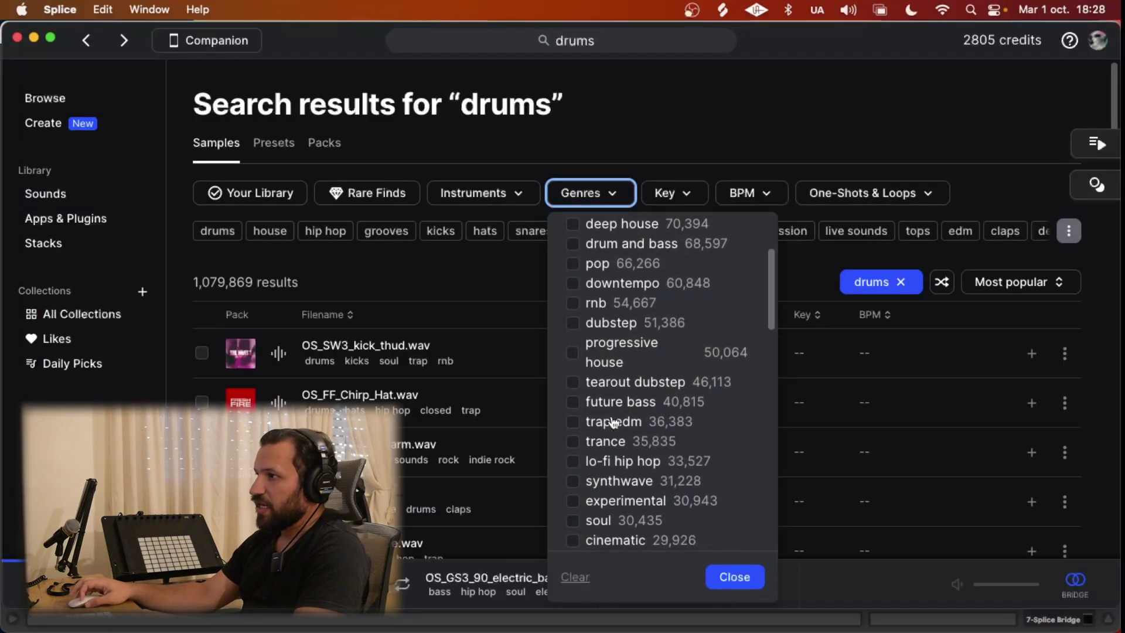
left_click(564, 344)
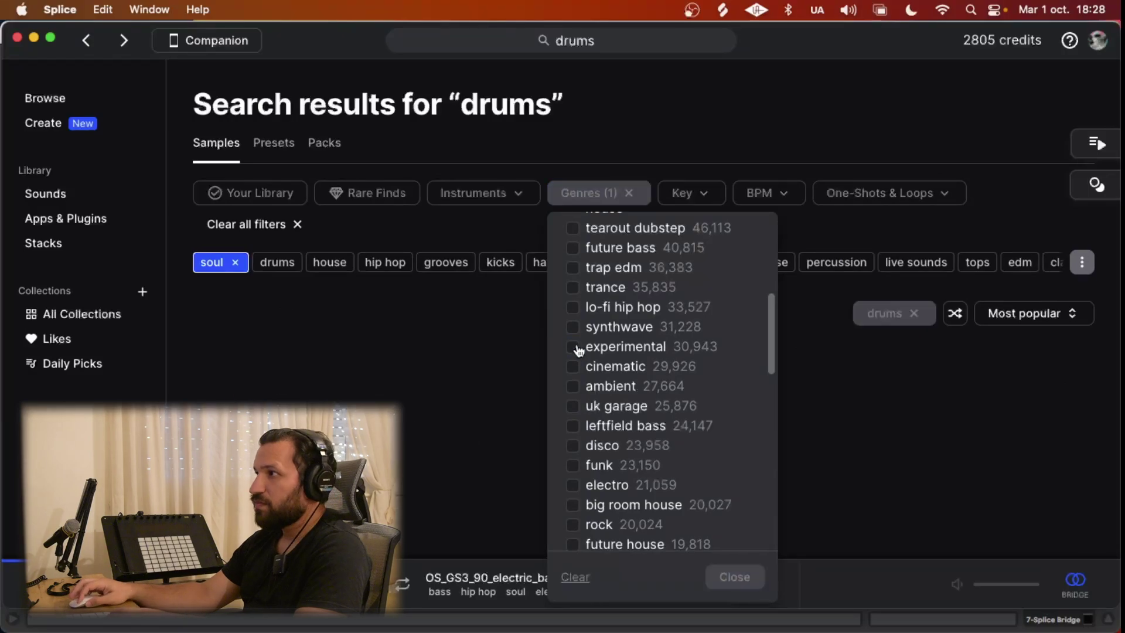
left_click(648, 112)
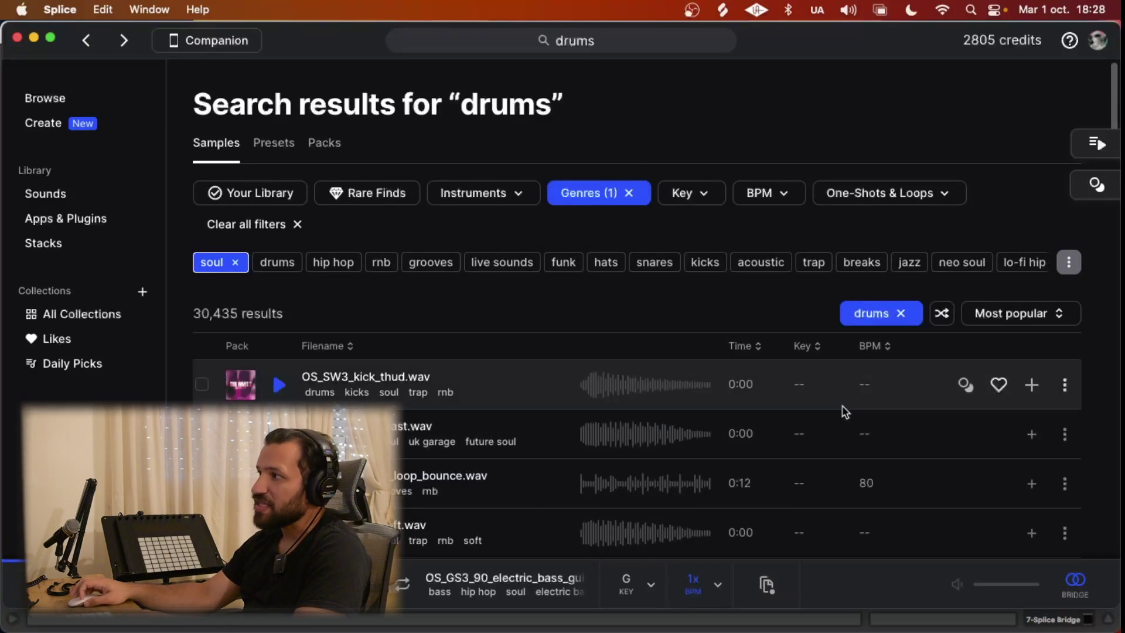
- Play OS_SV_85_drum_loop_vintage_2.wav, switch to Live to raise the Splice Bridge track volume to 6.0 dB, and return to Splice
scroll(844, 412, "down", 10)
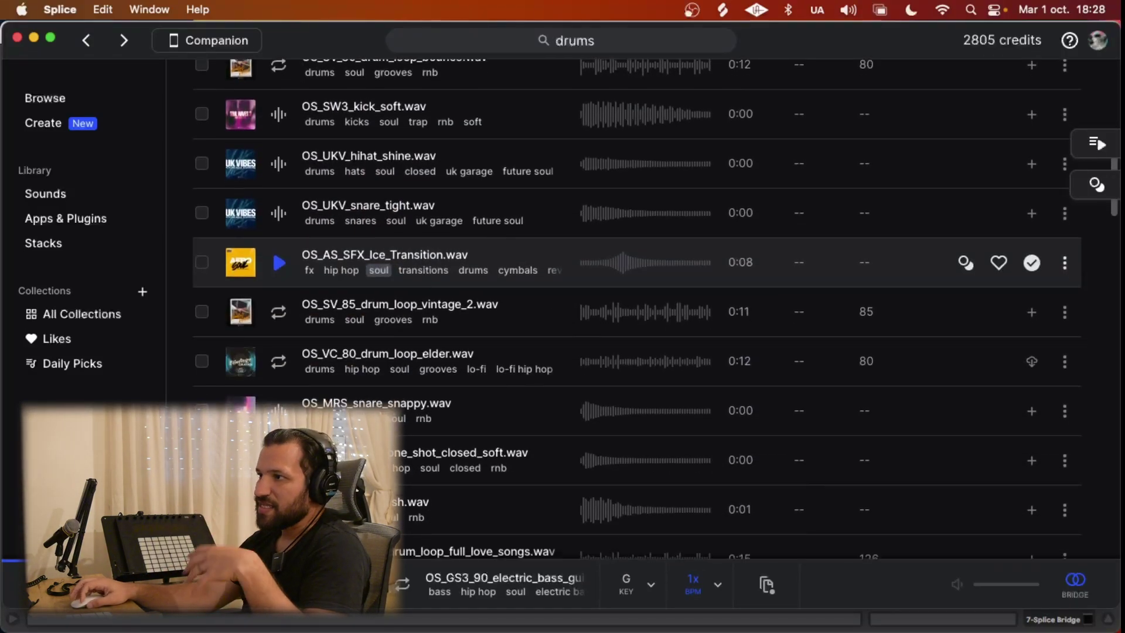
scroll(311, 383, "down", 4)
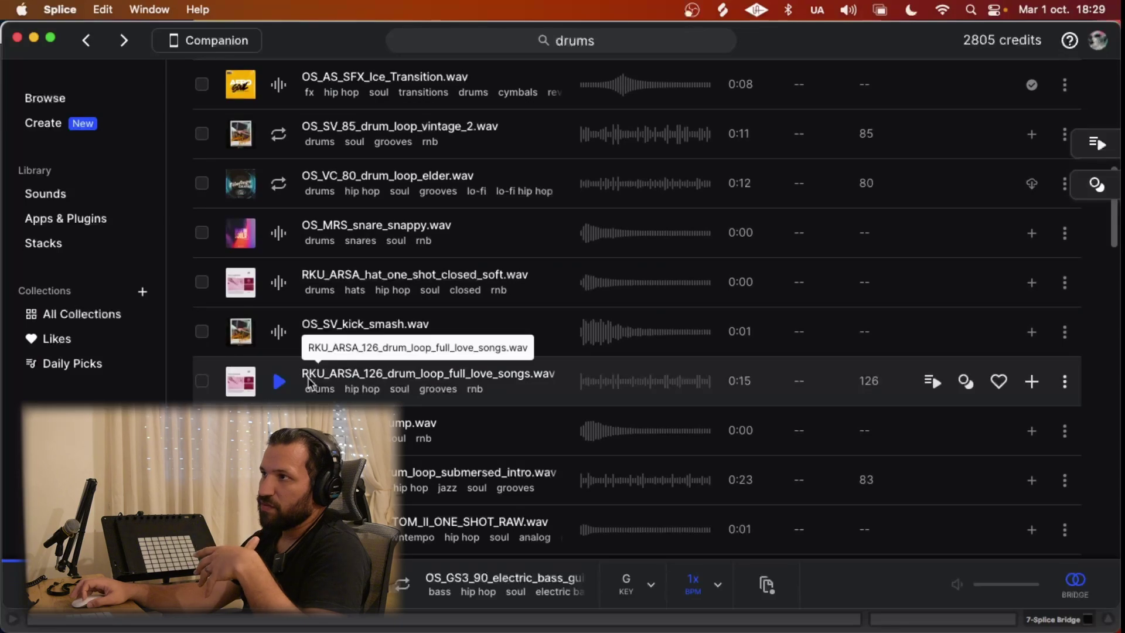
scroll(310, 384, "up", 4)
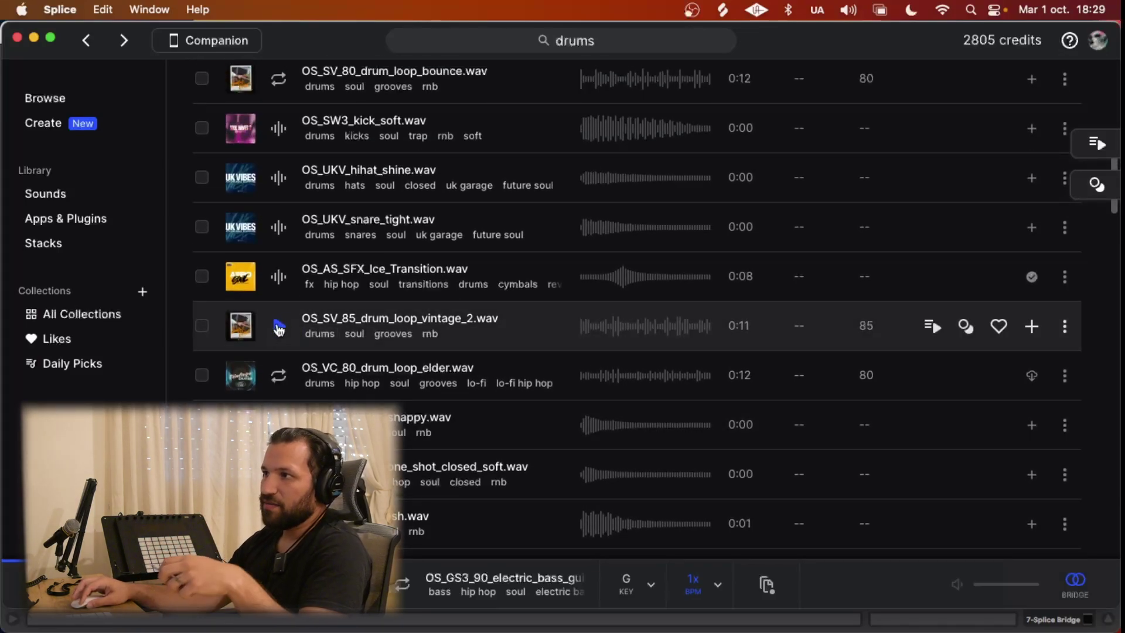
left_click(279, 327)
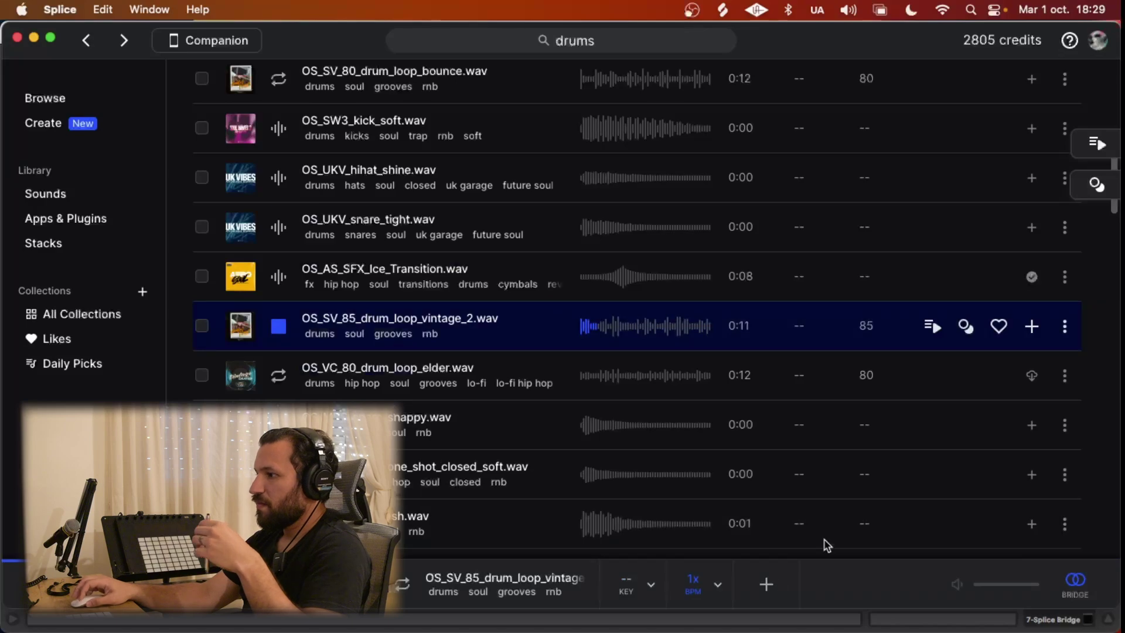
key("super+Tab")
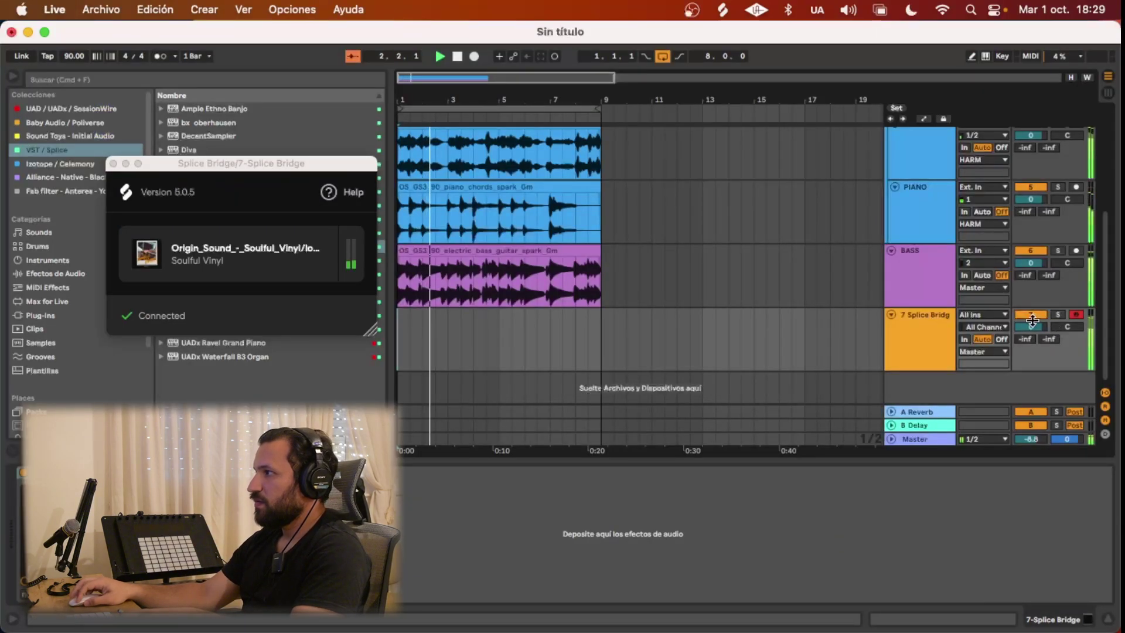
key("super+Tab")
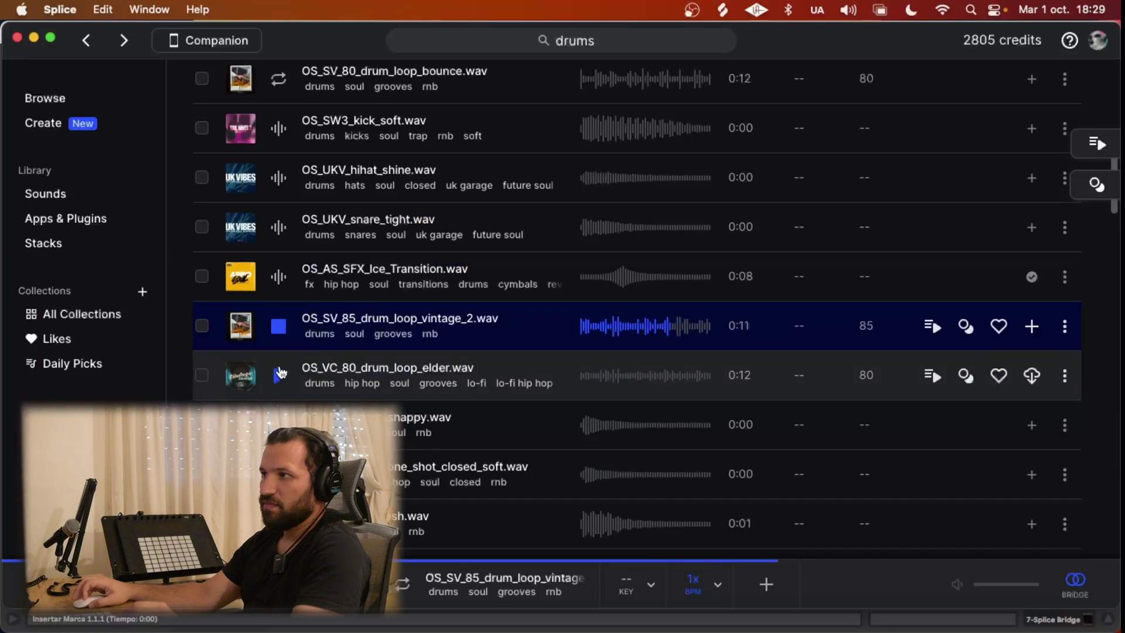
- Audition OS_VC_80_drum_loop_elder.wav in sync with the stems
scroll(281, 369, "down", 3)
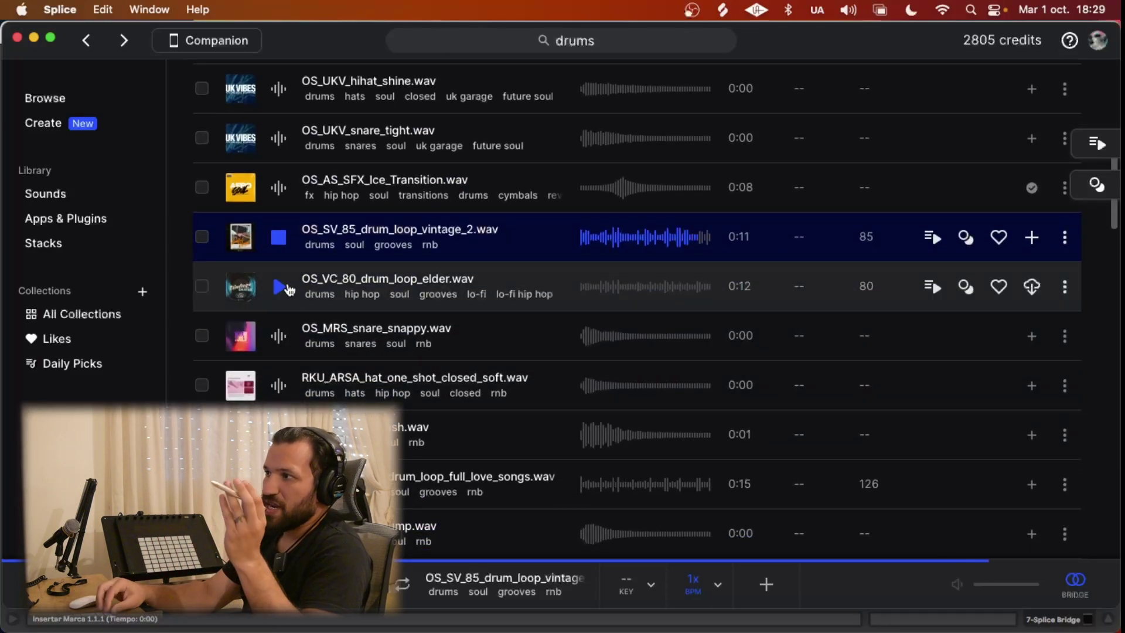
left_click(287, 287)
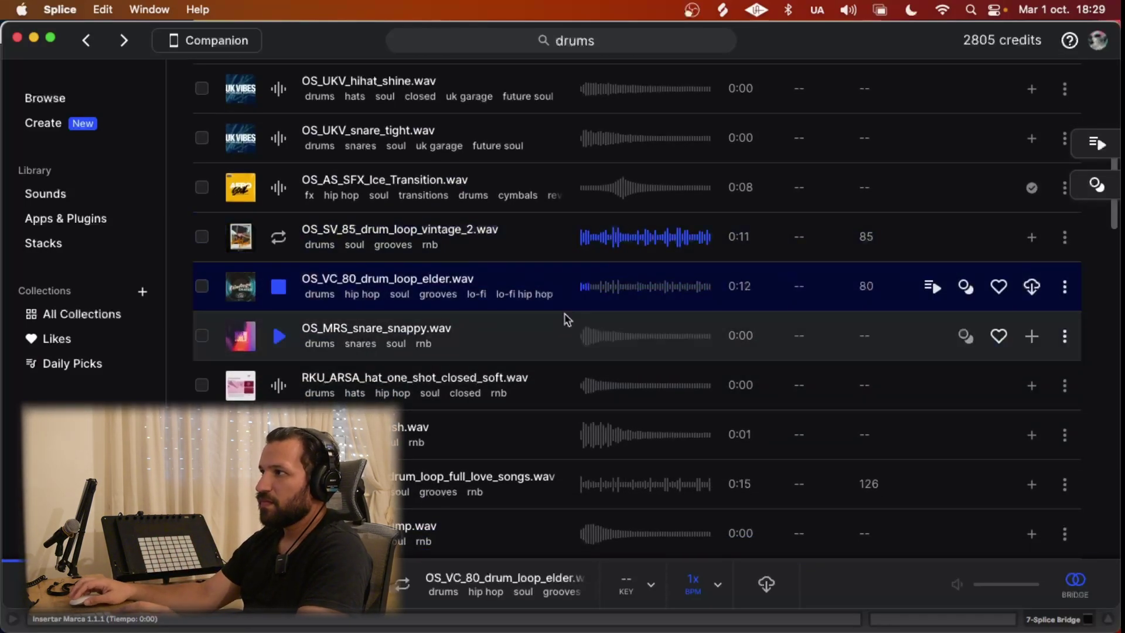
scroll(571, 320, "up", 3)
scroll(571, 319, "up", 10)
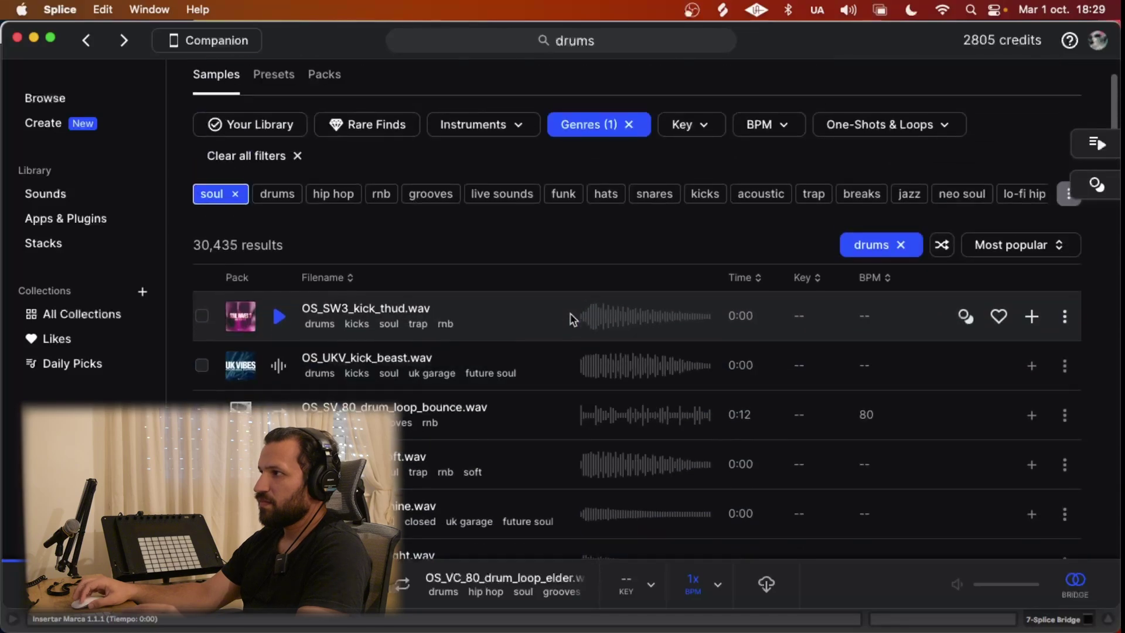
- Switch to Live, select the tracks from BASS up to LEAD VOCAL, lower their volume together, and return to Splice
key("cmd+Tab")
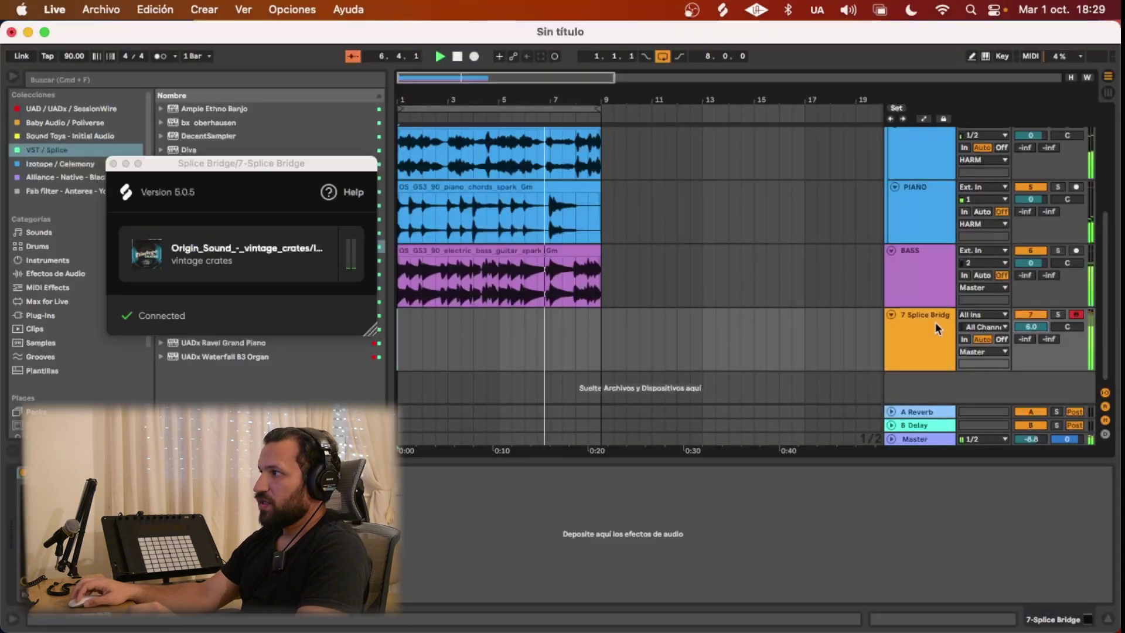
left_click(918, 248)
left_click(923, 171, "shift")
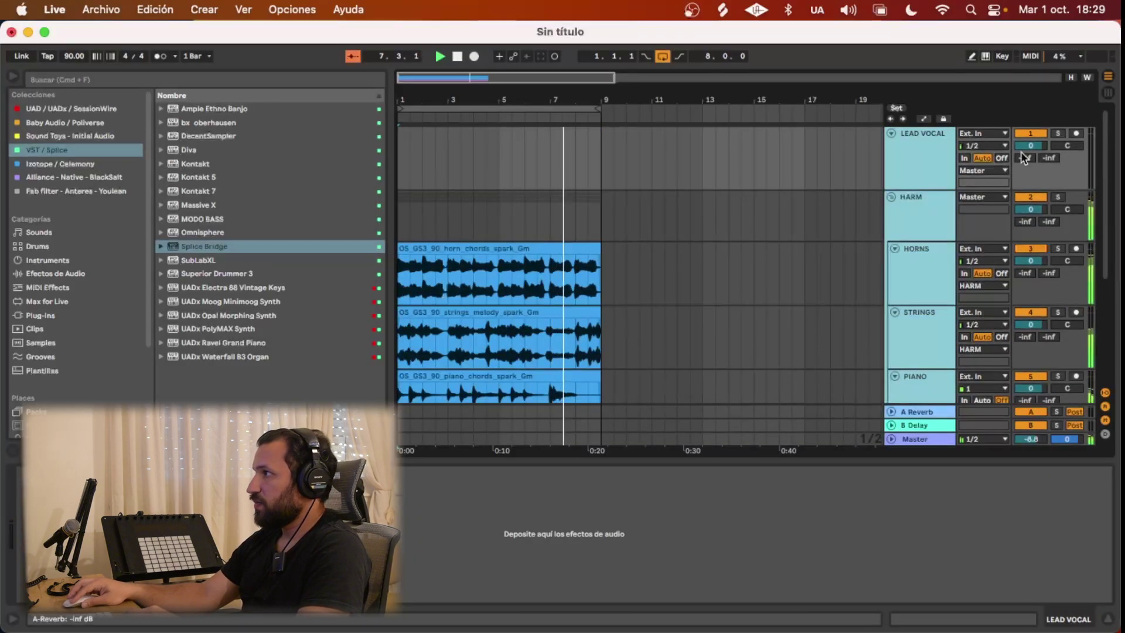
left_click_drag(1030, 146, 1030, 147)
key("super+Tab")
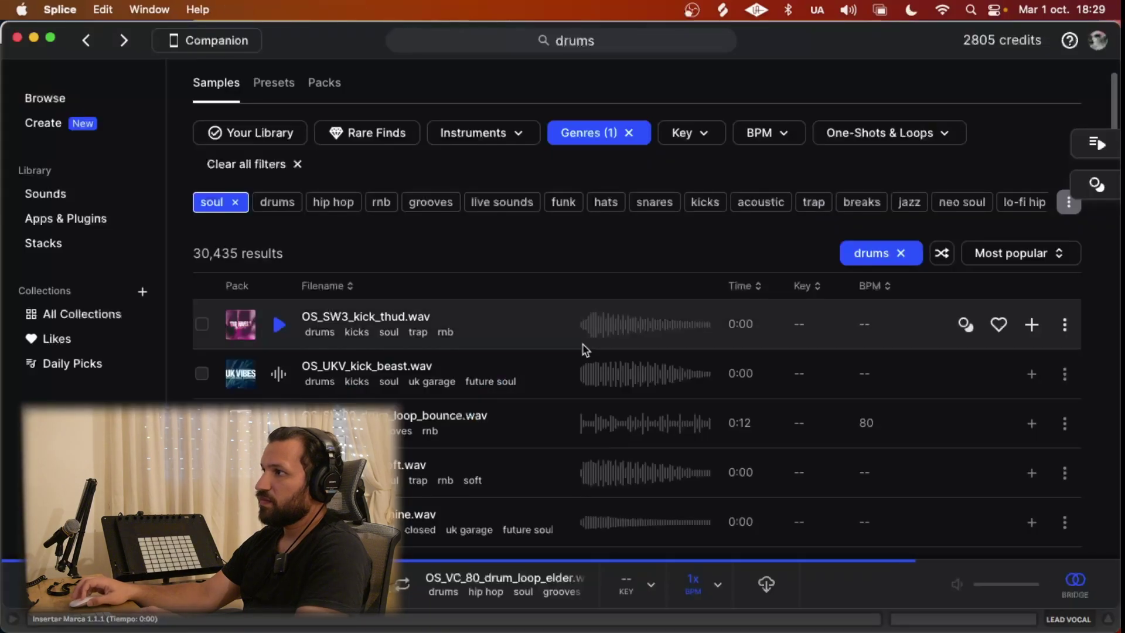
- Restrict the soul drums results to loops only
scroll(768, 172, "up", 2)
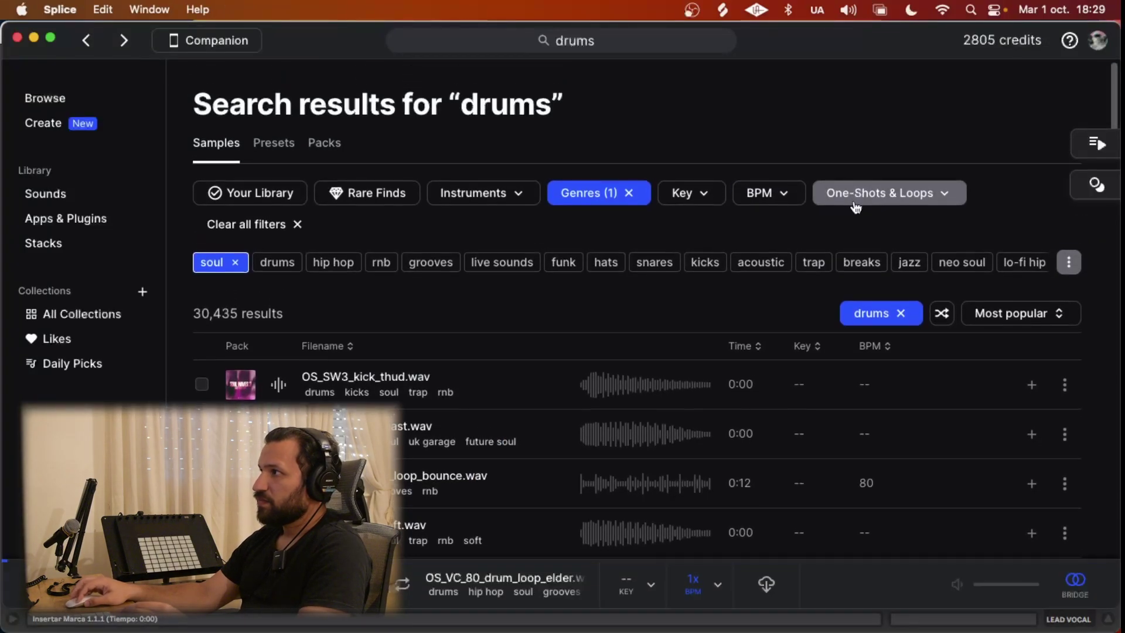
left_click(856, 190)
left_click(850, 244)
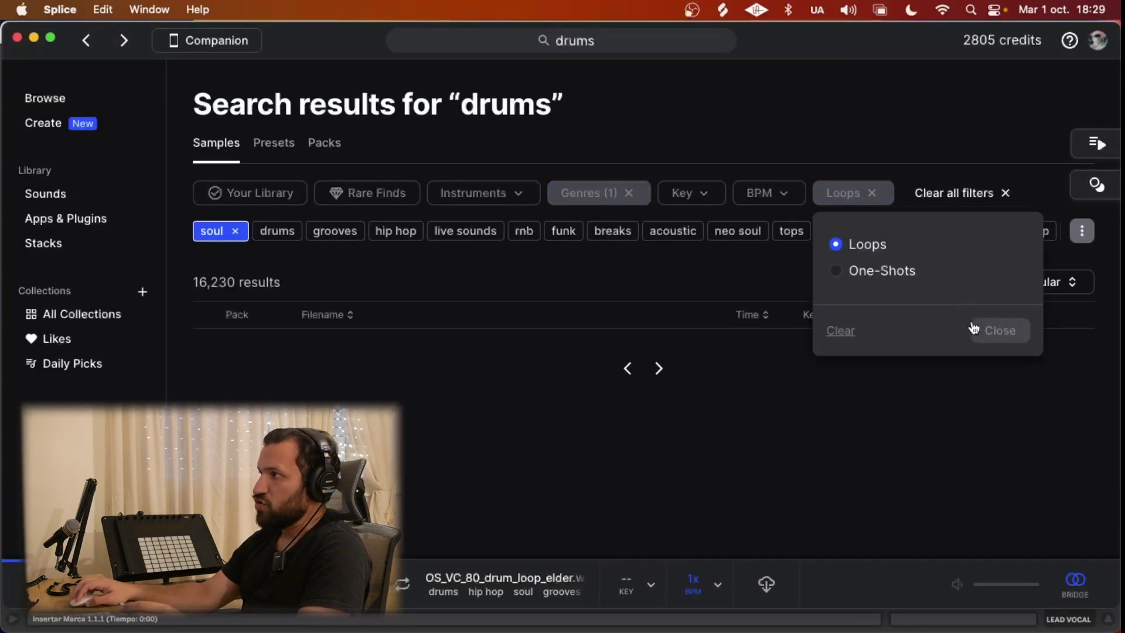
left_click(1000, 330)
scroll(293, 363, "down", 5)
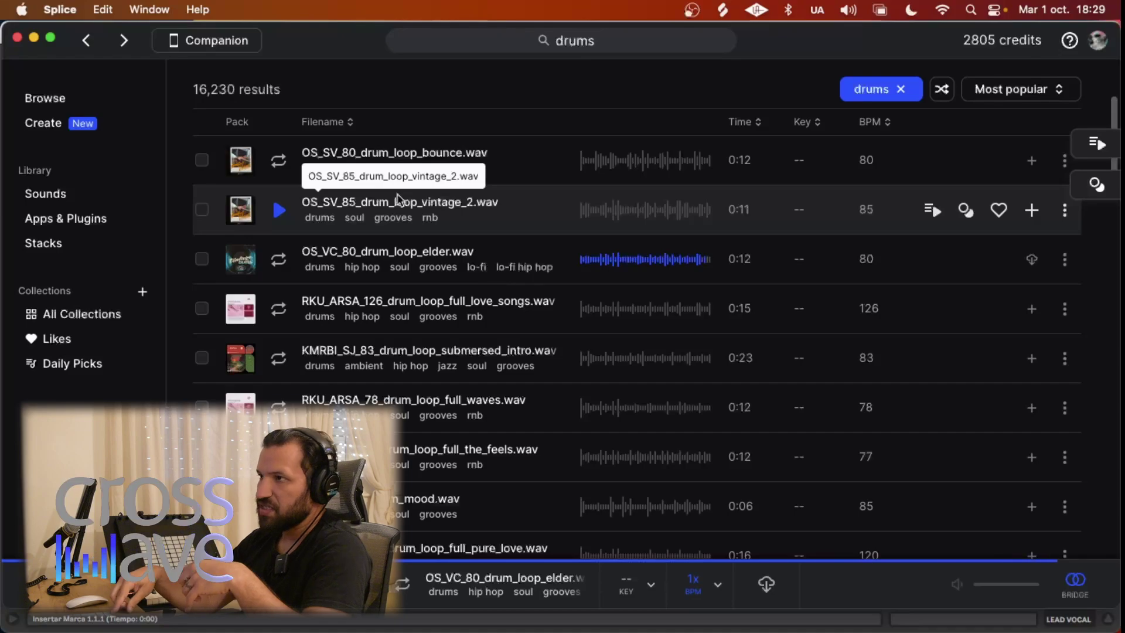
- Audition the drum loops one by one from OS_SV_80_drum_loop_bounce.wav down to RKU_ARSA_77_drum_loop_full_the_feels.wav
key("Up")
key("Up")
key("Down")
key("Down")
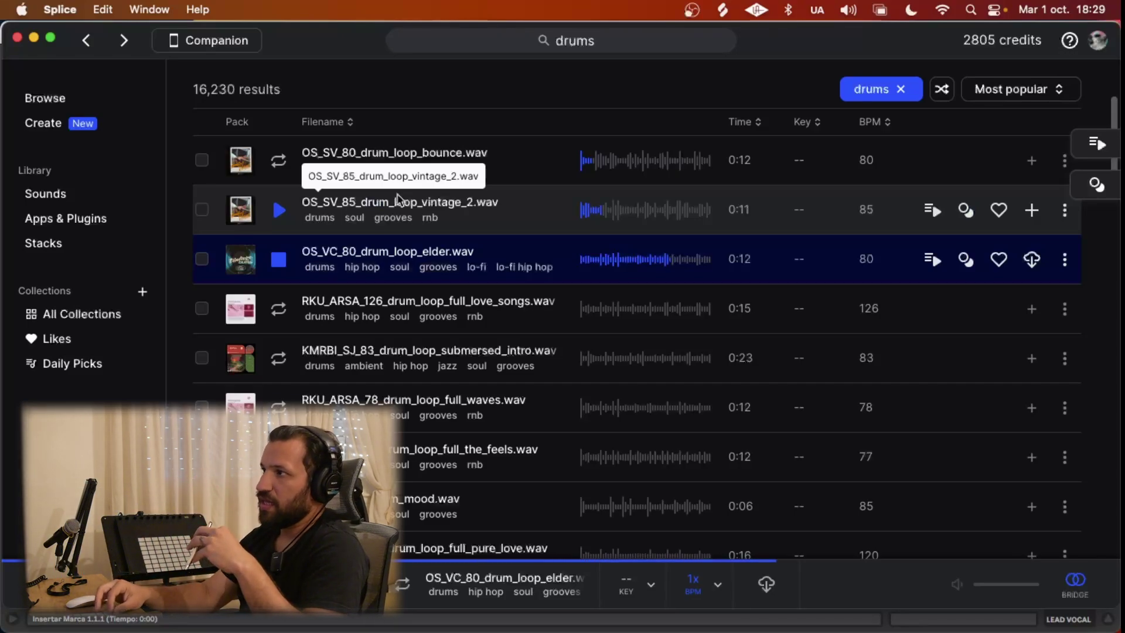
key("Down")
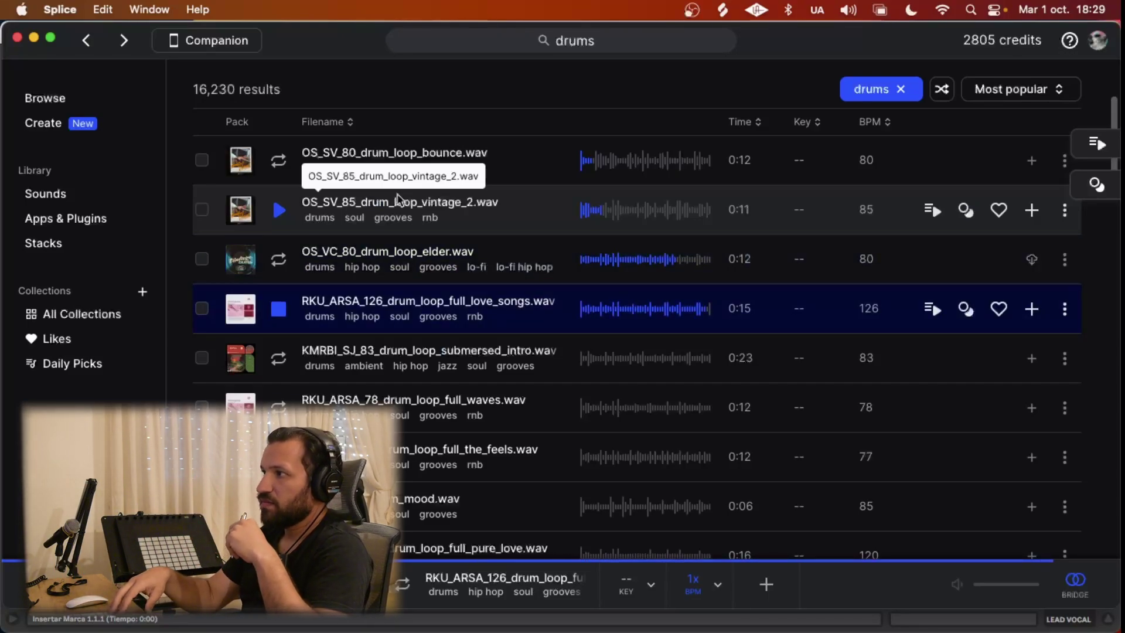
key("Down")
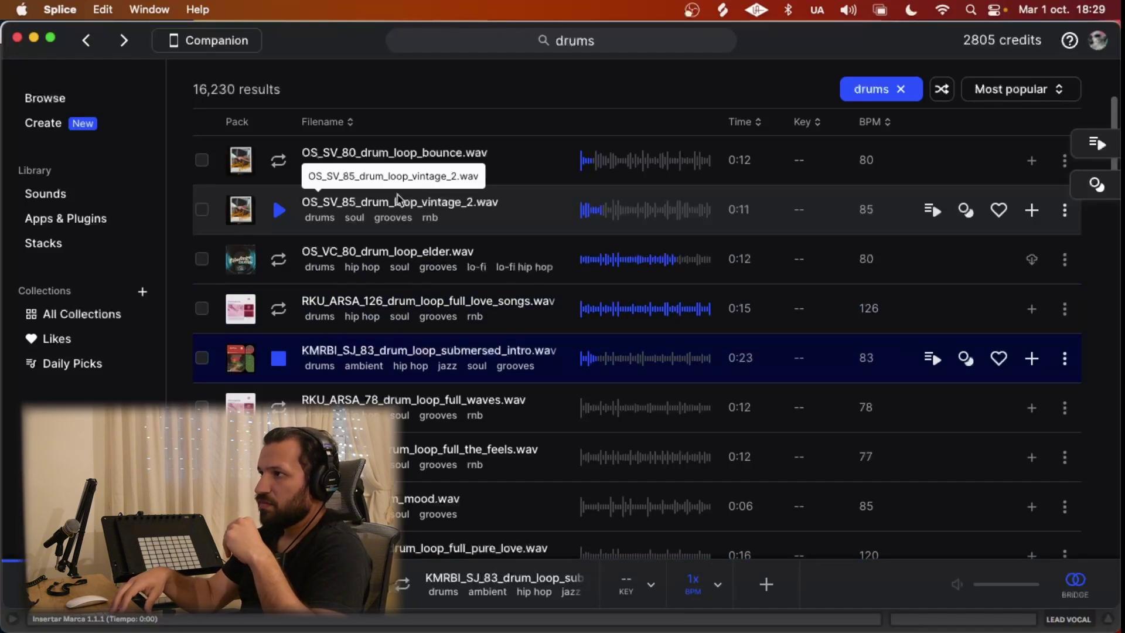
key("Down")
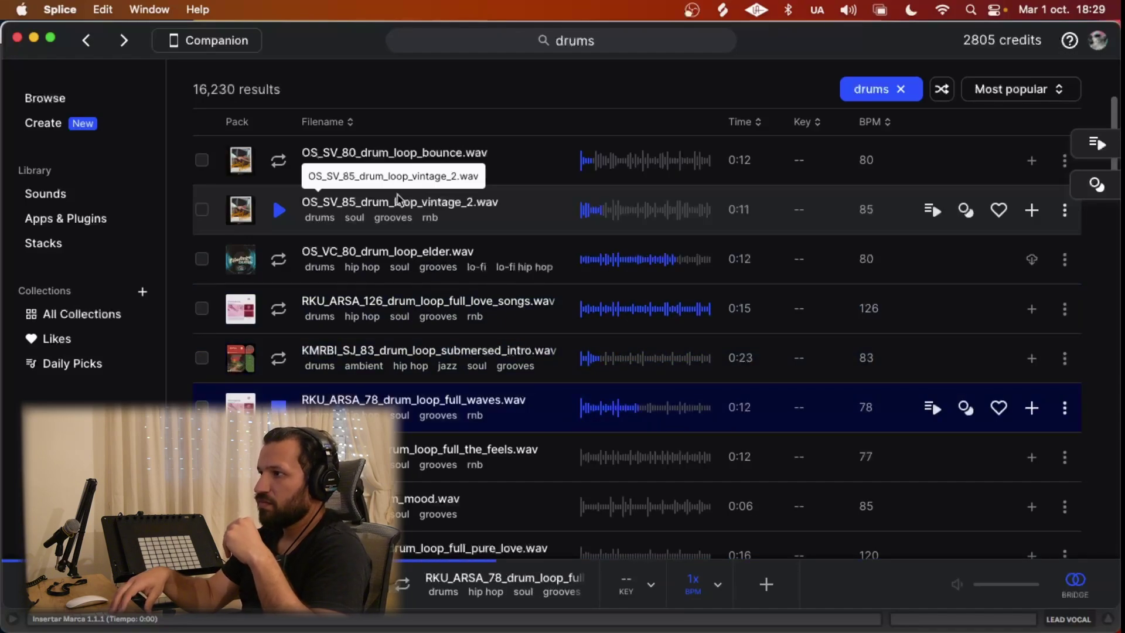
key("Down")
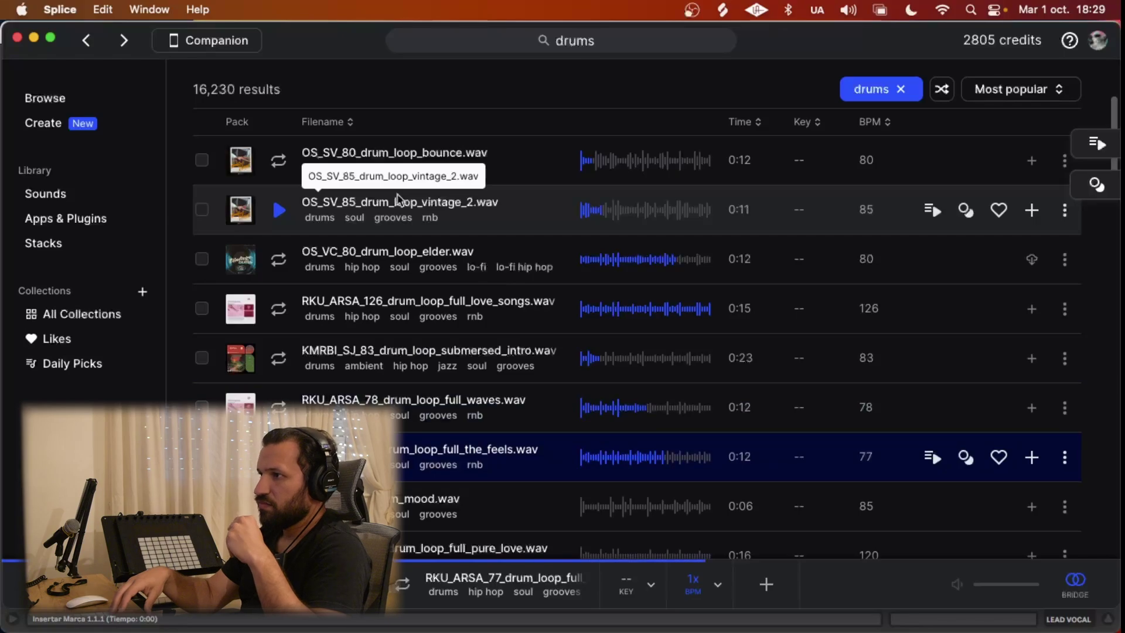
- Continue auditioning the loops from SM_BSS_85_drum_mood.wav down to OS_SV_80_drum_loop_gambit.wav
key("Down")
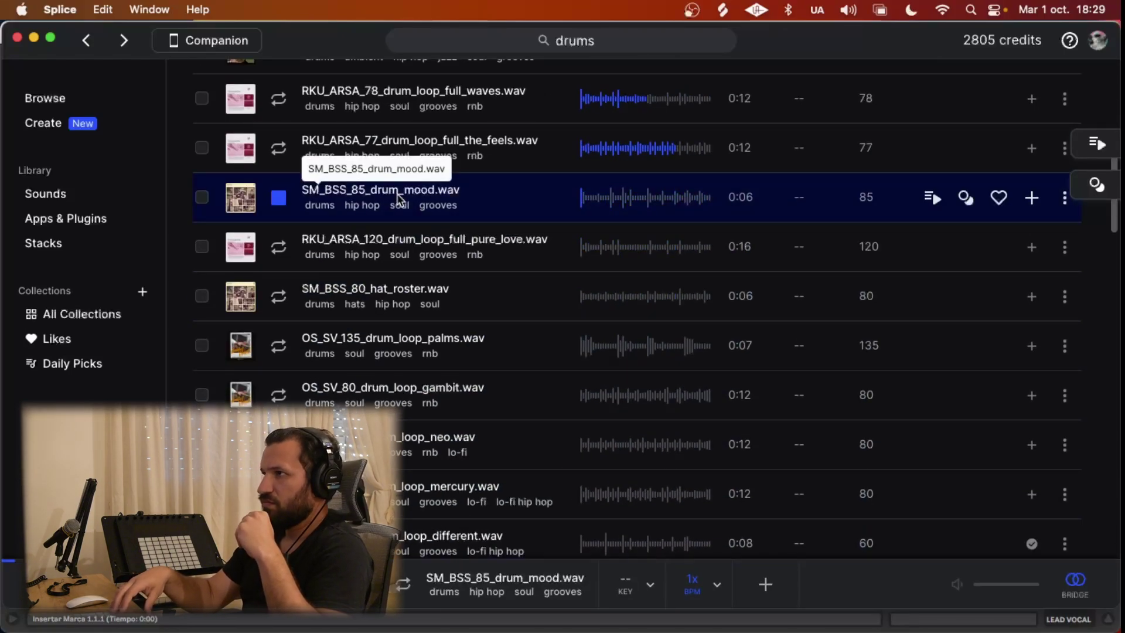
key("Down")
key("Down")
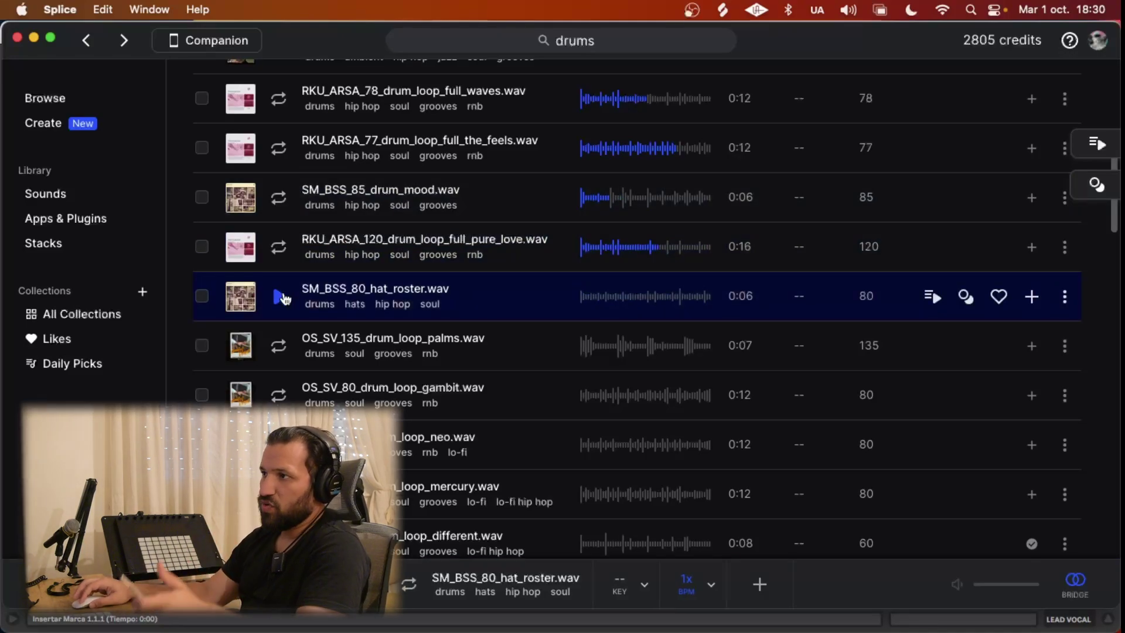
left_click(280, 364)
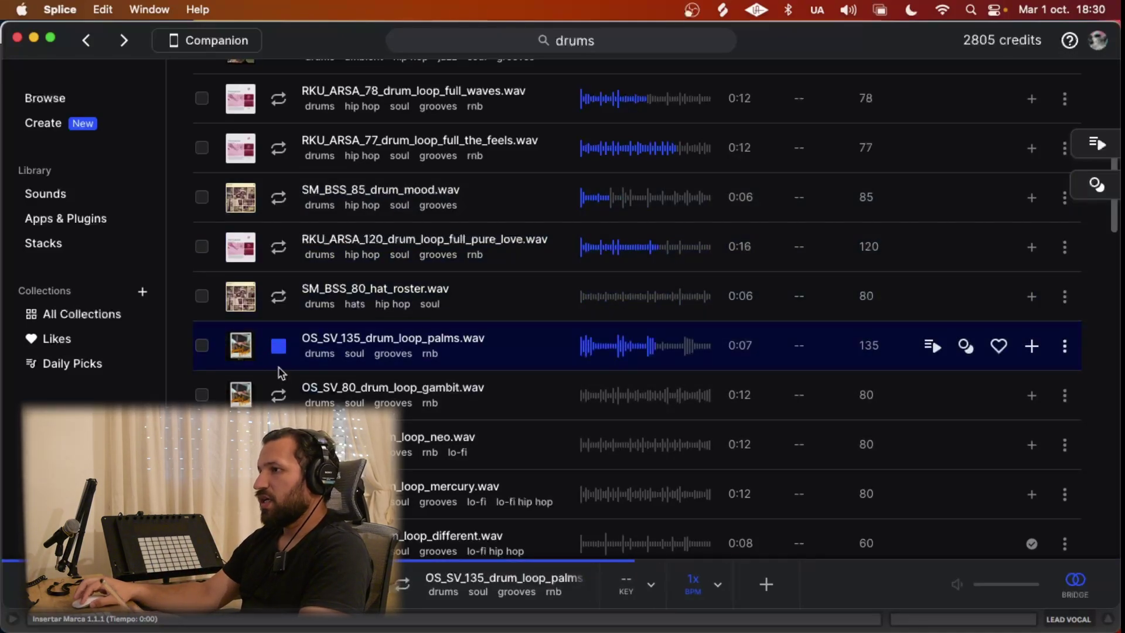
left_click(280, 375)
scroll(286, 382, "down", 1)
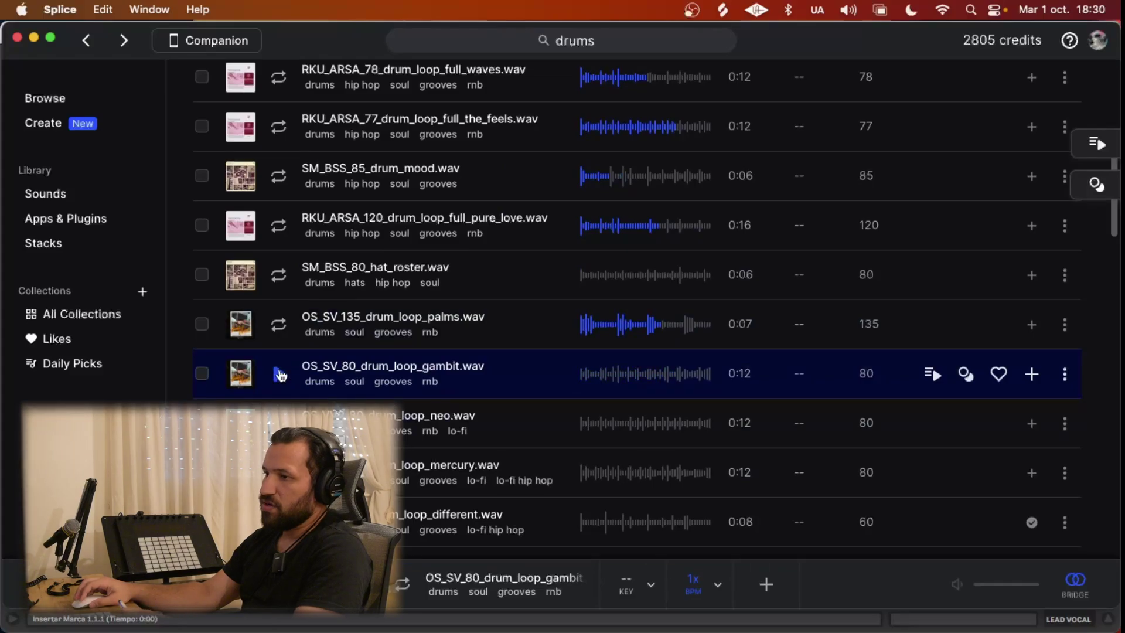